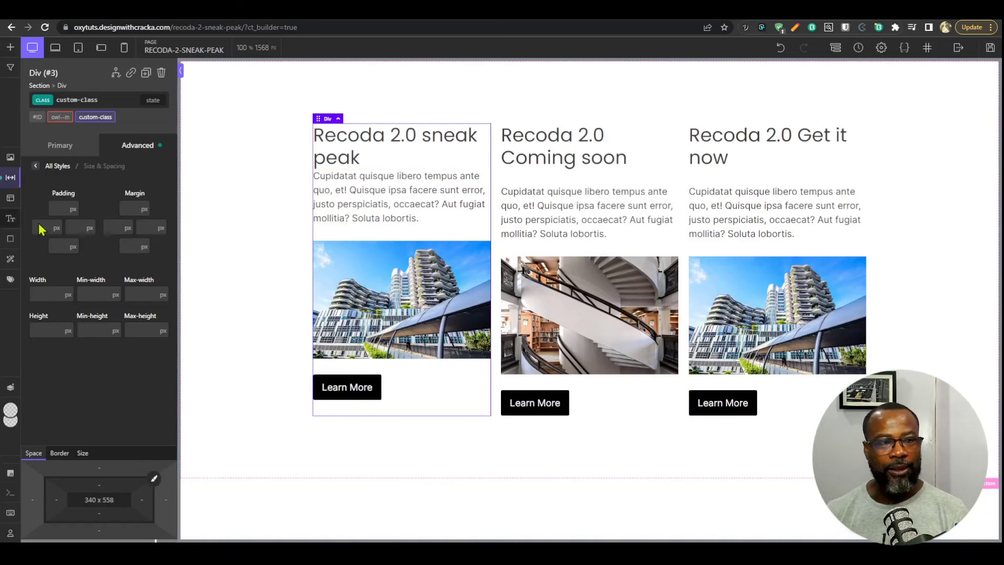
Hide the box model panel and show it again
{"action": "left_click", "coordinate": [836, 48]}
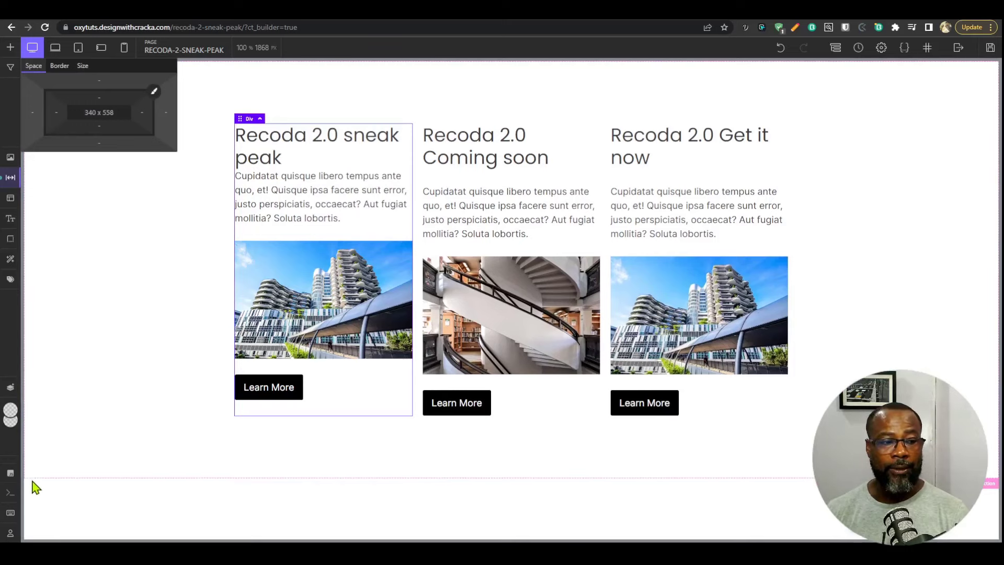
{"action": "left_click", "coordinate": [10, 390]}
{"action": "left_click", "coordinate": [74, 422]}
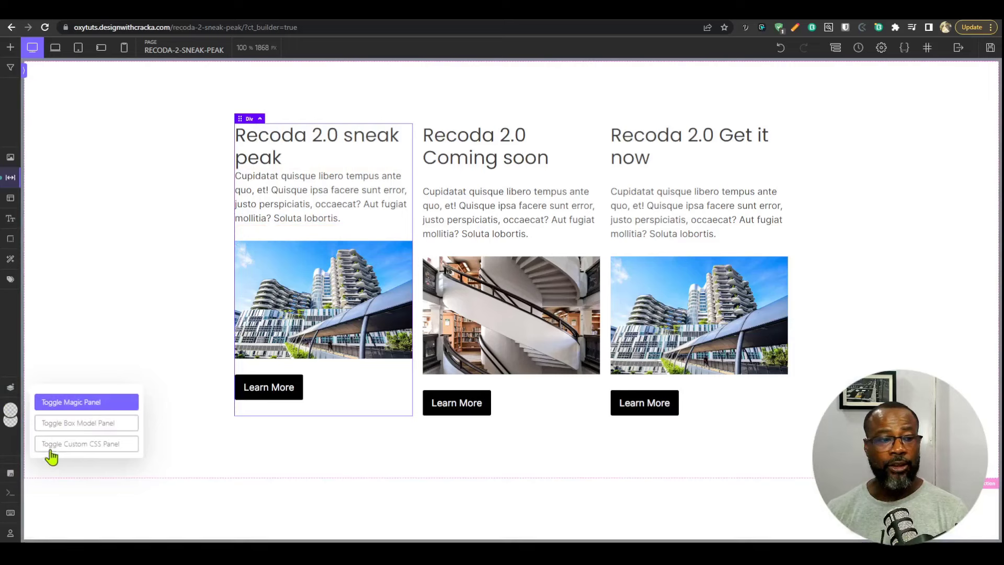
{"action": "left_click", "coordinate": [73, 423]}
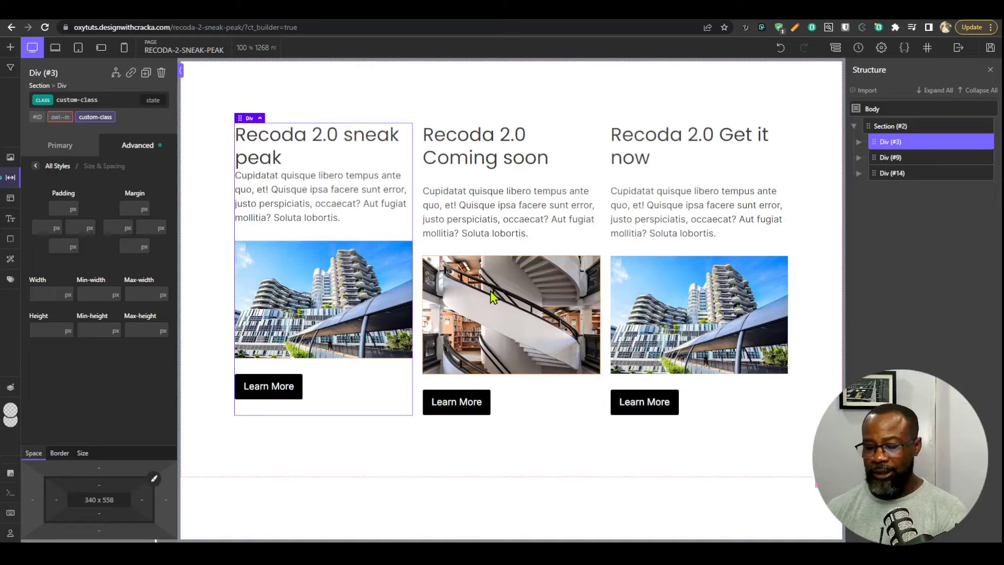
Examine the page body's computed box model in the browser's developer tools, and close them
{"action": "key", "text": "ctrl+shift+i"}
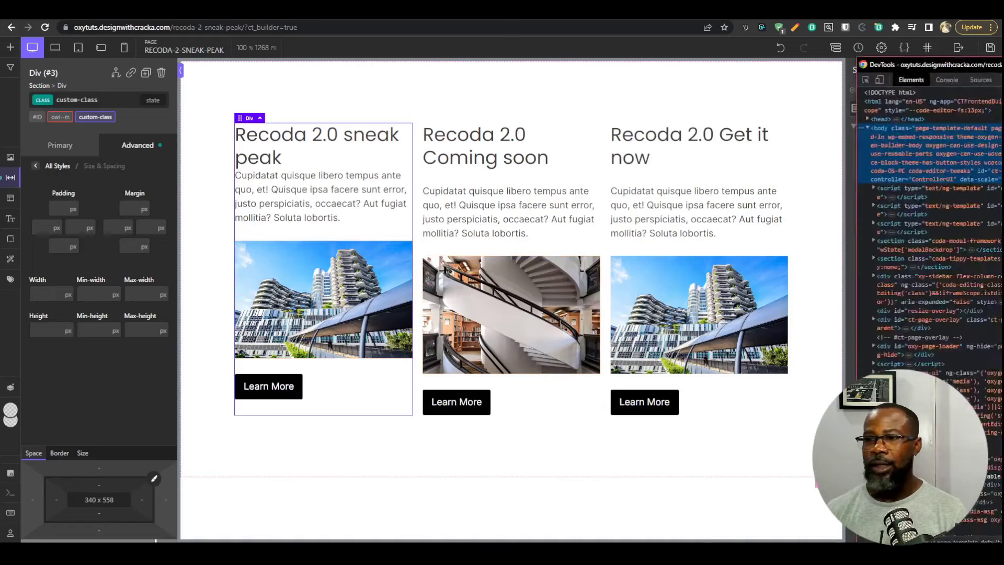
{"action": "left_click", "coordinate": [728, 79]}
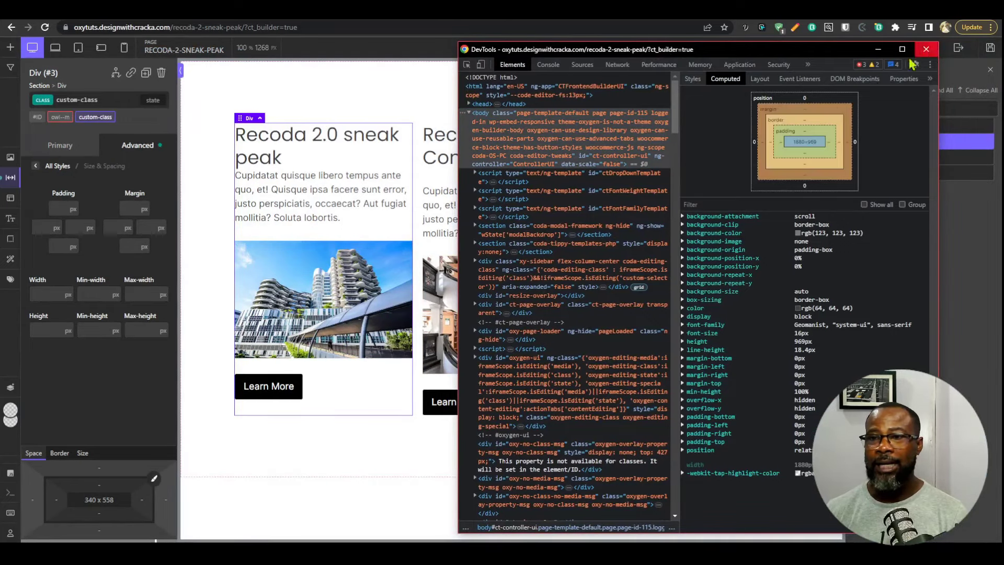
{"action": "left_click", "coordinate": [926, 48]}
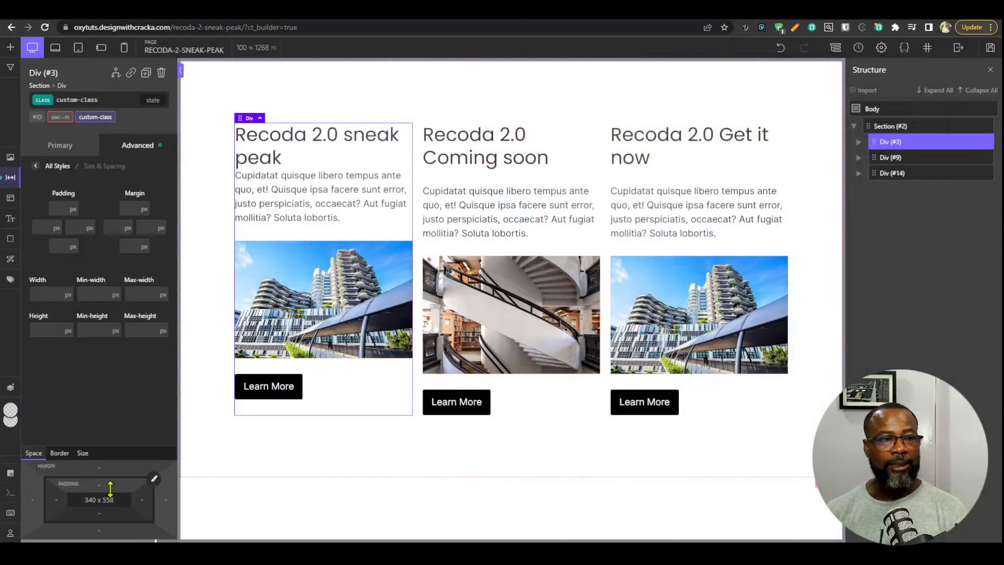
Set the first card div's top padding to the 32 Rem Spacing preset and apply it to all four sides
{"action": "left_click", "coordinate": [153, 480]}
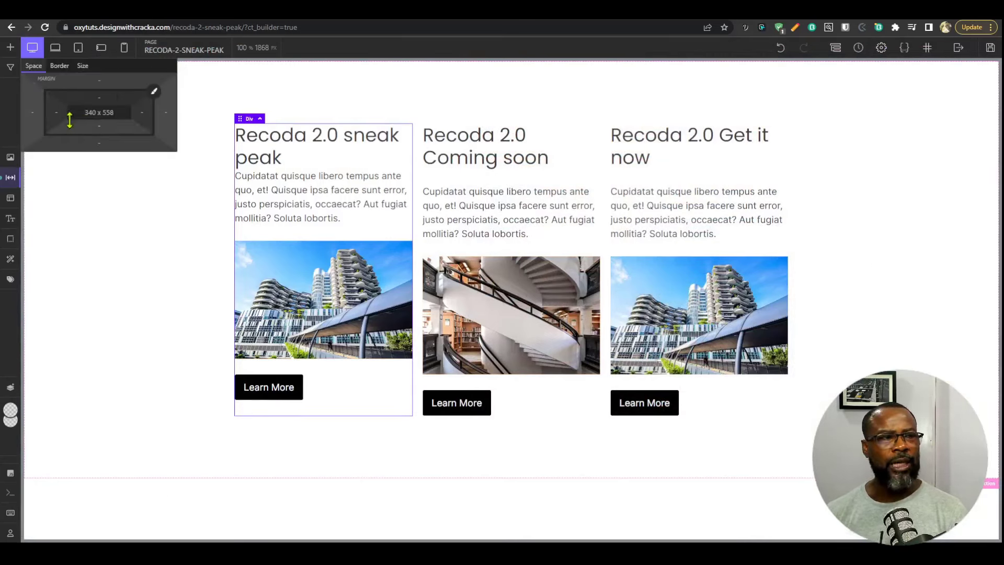
{"action": "left_click", "coordinate": [106, 96]}
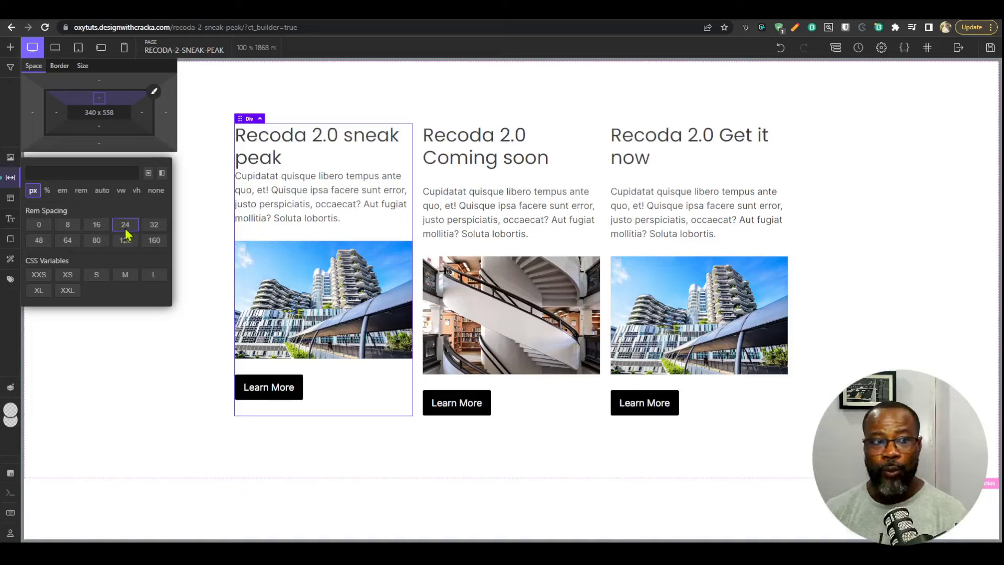
{"action": "left_click", "coordinate": [155, 225]}
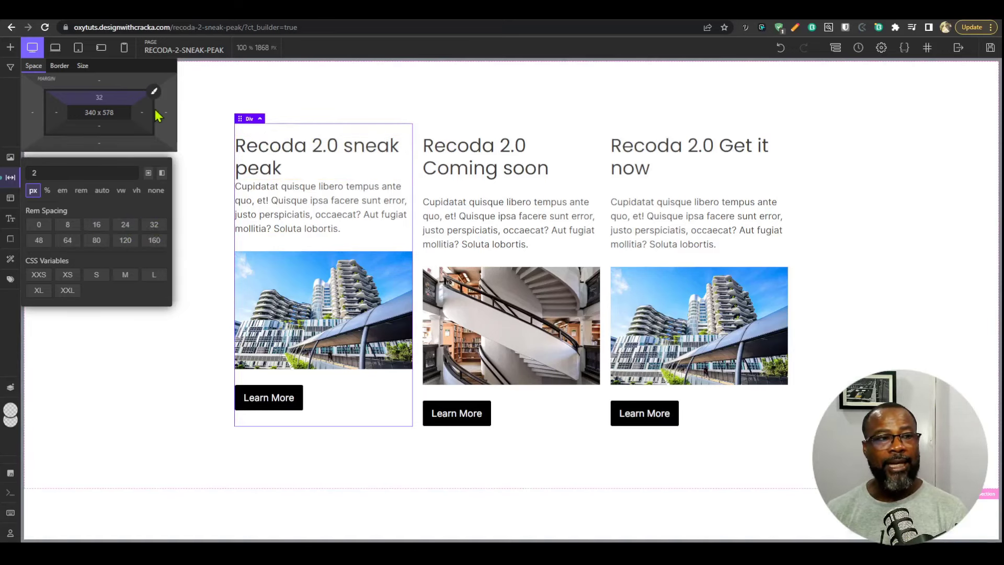
{"action": "left_click", "coordinate": [148, 174]}
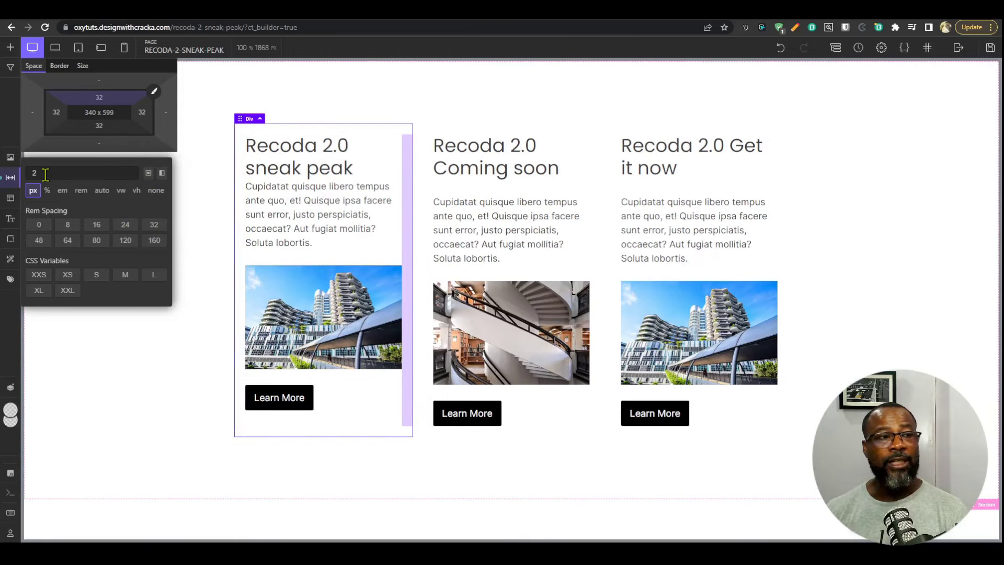
Check the card div's padding in the Size & Spacing styles and in the box model's top padding value
{"action": "left_click", "coordinate": [11, 178]}
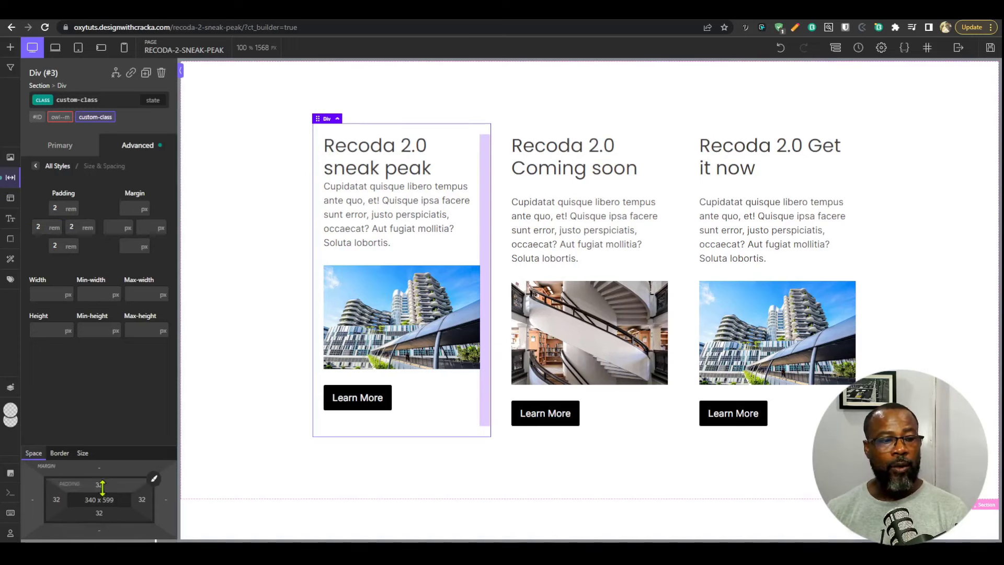
{"action": "key", "text": "ctrl+shift+s"}
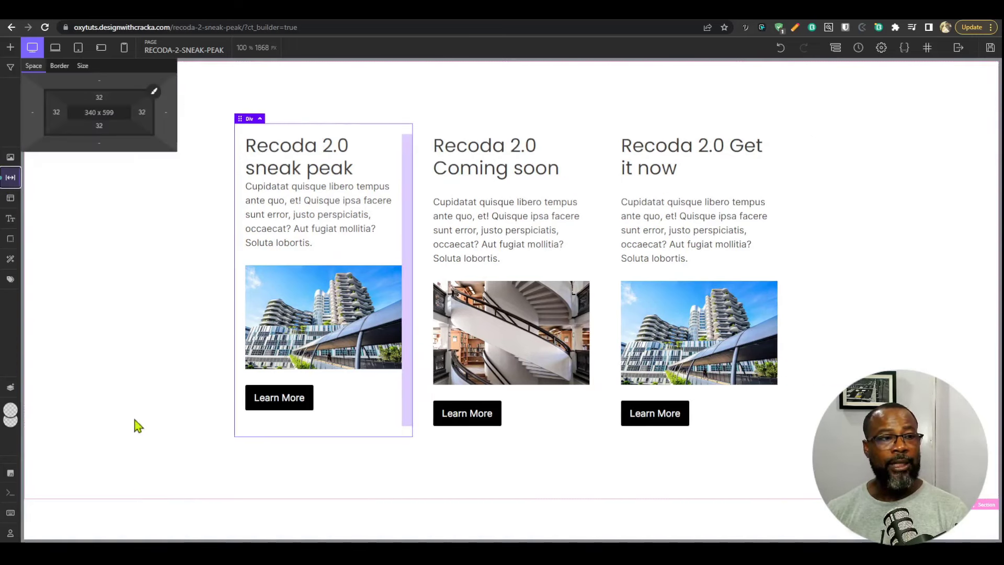
{"action": "left_click", "coordinate": [105, 98]}
{"action": "type", "text": "2"}
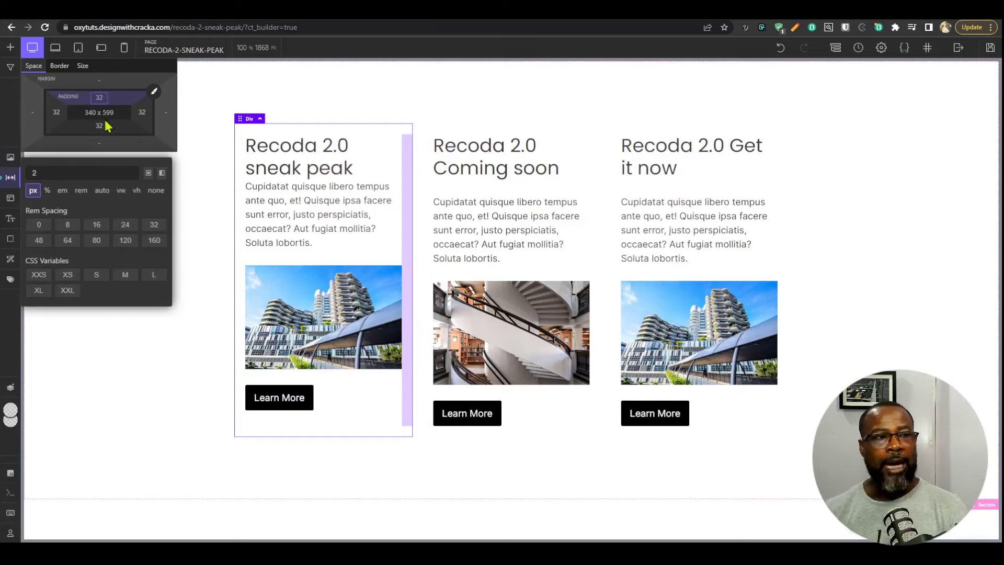
Try a minimum width of 500 px on the first card div and clear it again
{"action": "left_click", "coordinate": [103, 113]}
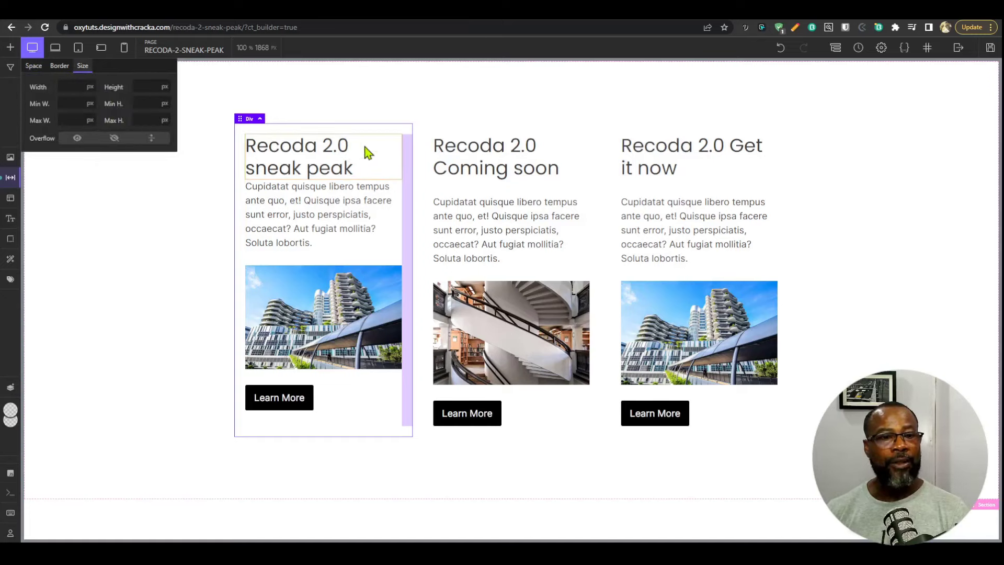
{"action": "left_click", "coordinate": [74, 103]}
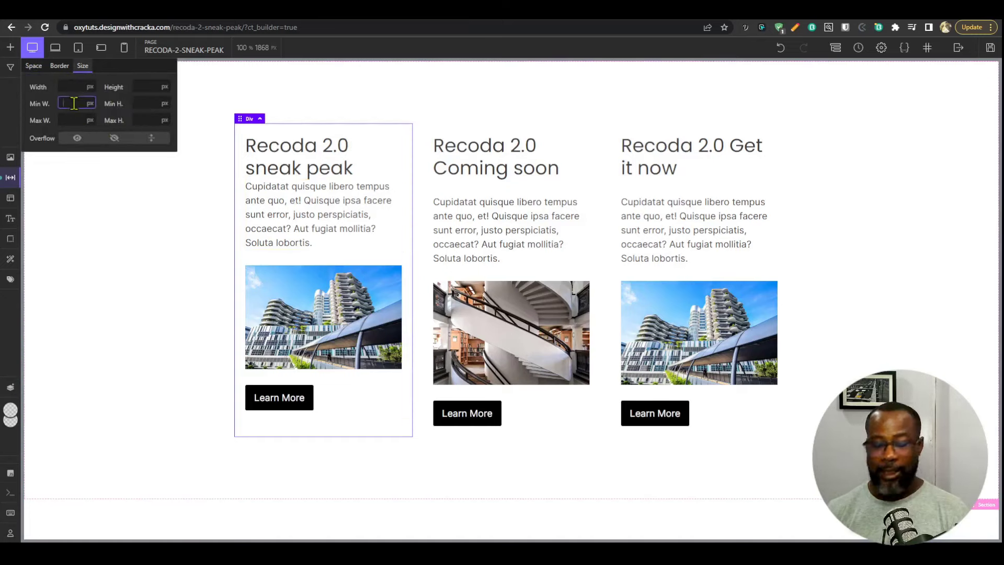
{"action": "type", "text": "500"}
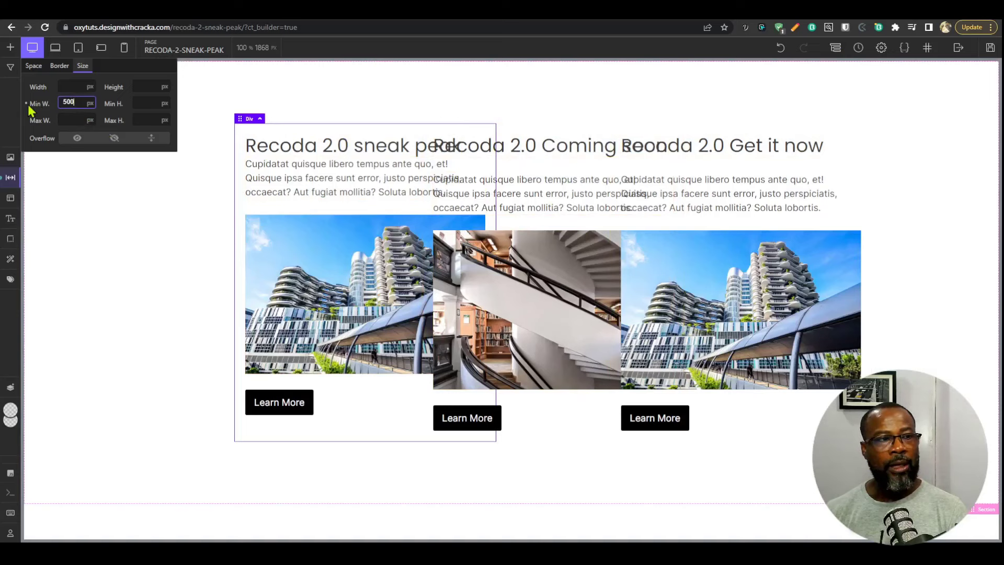
{"action": "key", "text": "BackSpace"}
{"action": "key", "text": "BackSpace"}
{"action": "key", "text": "BackSpace"}
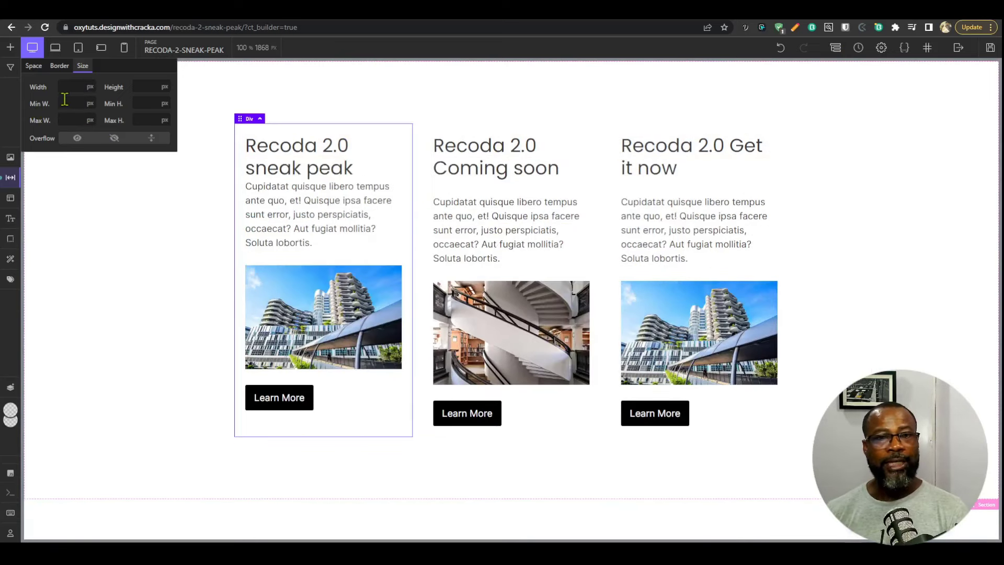
Add a new section below the card section and insert a div in it
{"action": "left_click", "coordinate": [835, 48]}
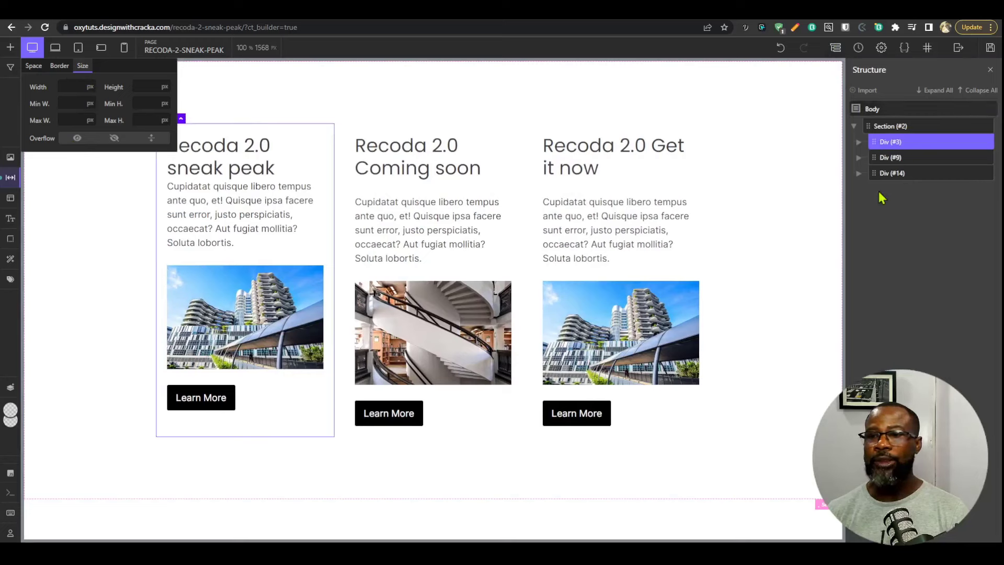
{"action": "left_click", "coordinate": [891, 130]}
{"action": "left_click", "coordinate": [10, 47]}
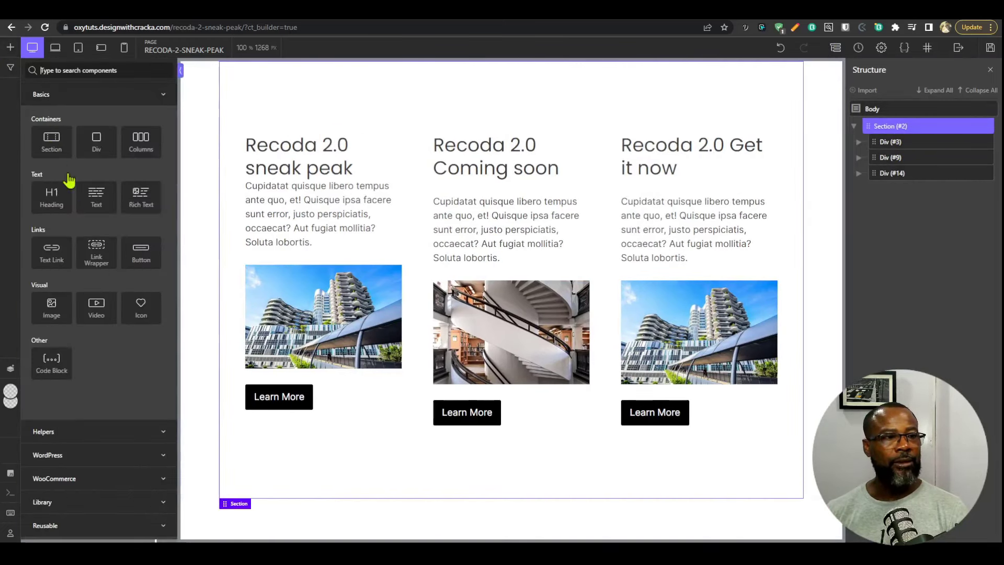
{"action": "left_click", "coordinate": [51, 141]}
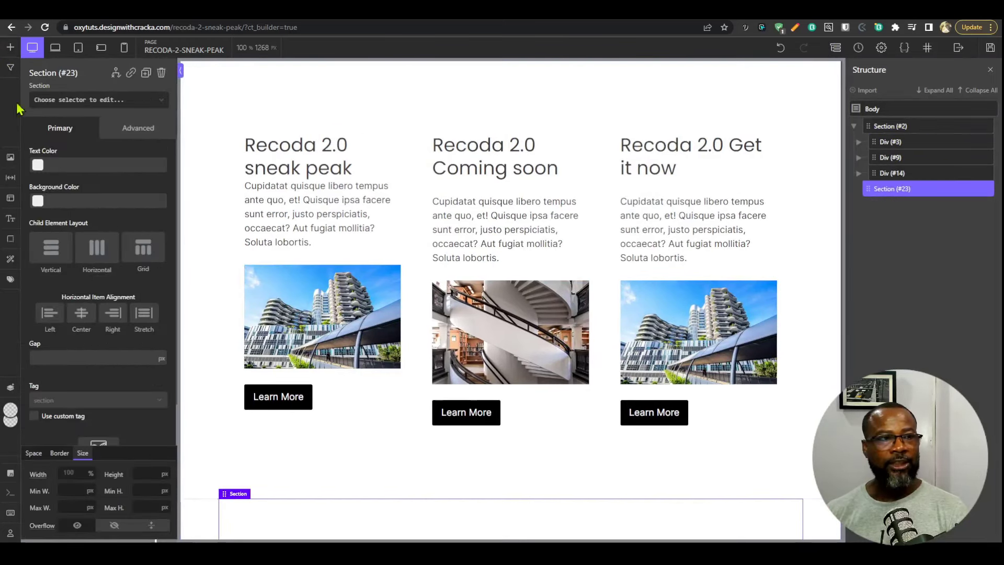
{"action": "left_click", "coordinate": [10, 47]}
{"action": "scroll", "coordinate": [359, 325], "scroll_direction": "down", "scroll_amount": 3}
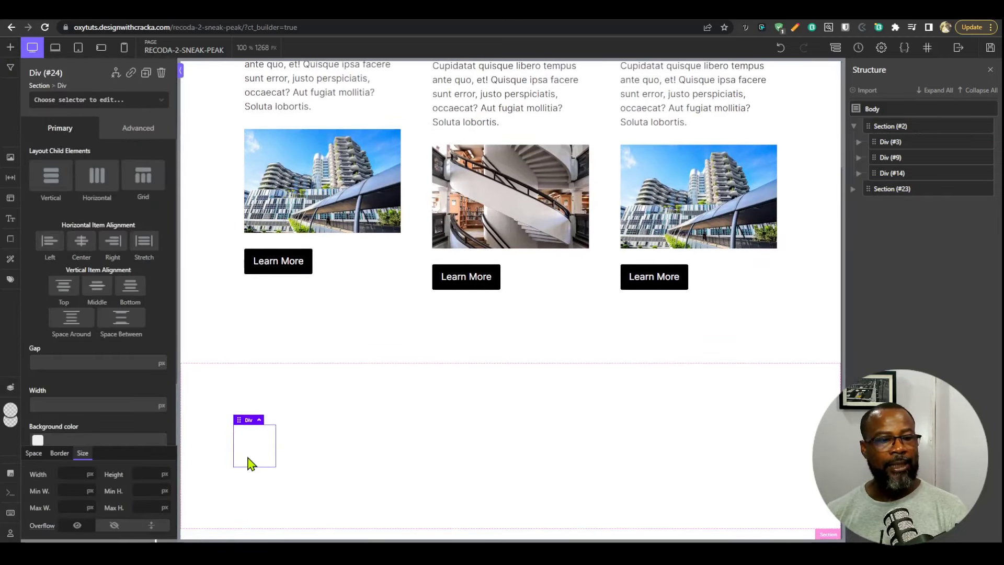
{"action": "left_click", "coordinate": [247, 465]}
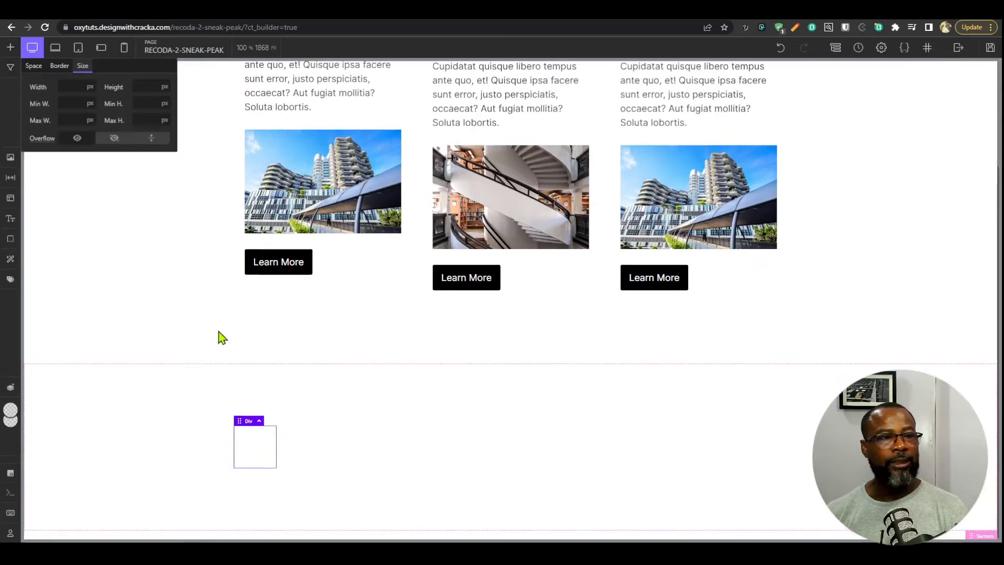
Set the new div's minimum width to 600 px and its minimum height to 500 px
{"action": "left_click", "coordinate": [73, 102]}
{"action": "type", "text": "600"}
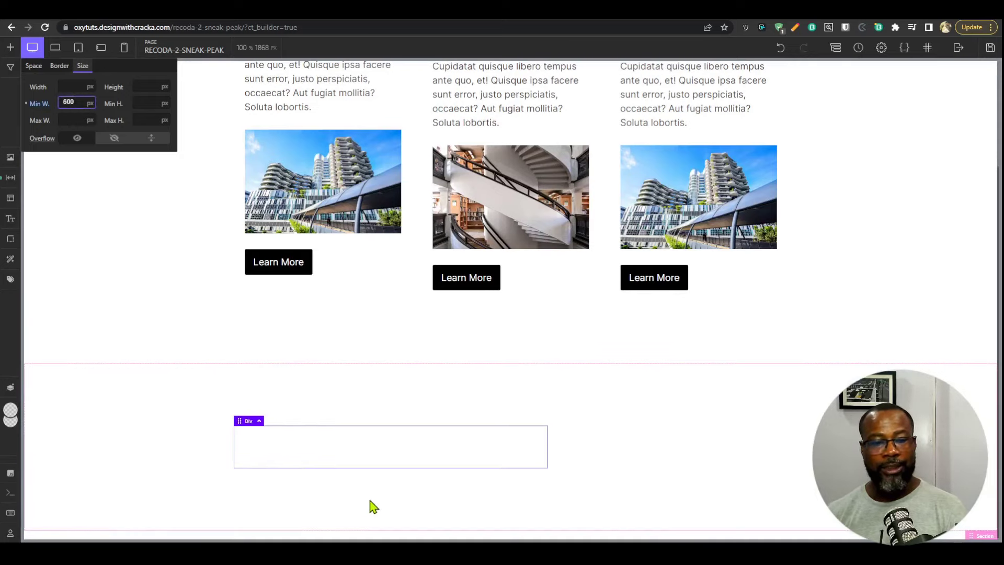
{"action": "left_click", "coordinate": [158, 102]}
{"action": "type", "text": "500"}
{"action": "scroll", "coordinate": [240, 172], "scroll_direction": "down", "scroll_amount": 4}
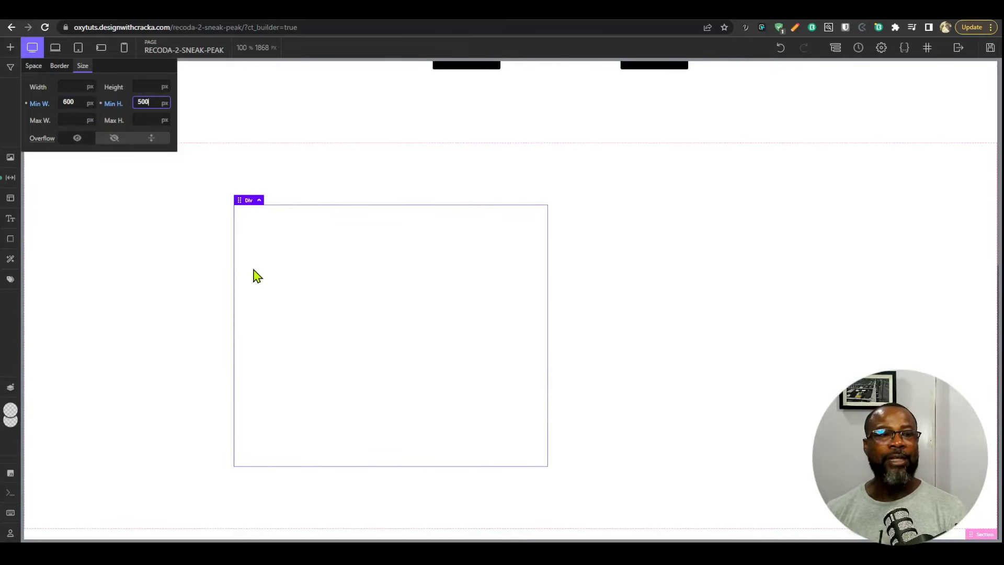
Review the new div's spacing in the box model and its values in the Size & Spacing styles
{"action": "left_click", "coordinate": [309, 233]}
{"action": "left_click", "coordinate": [38, 454]}
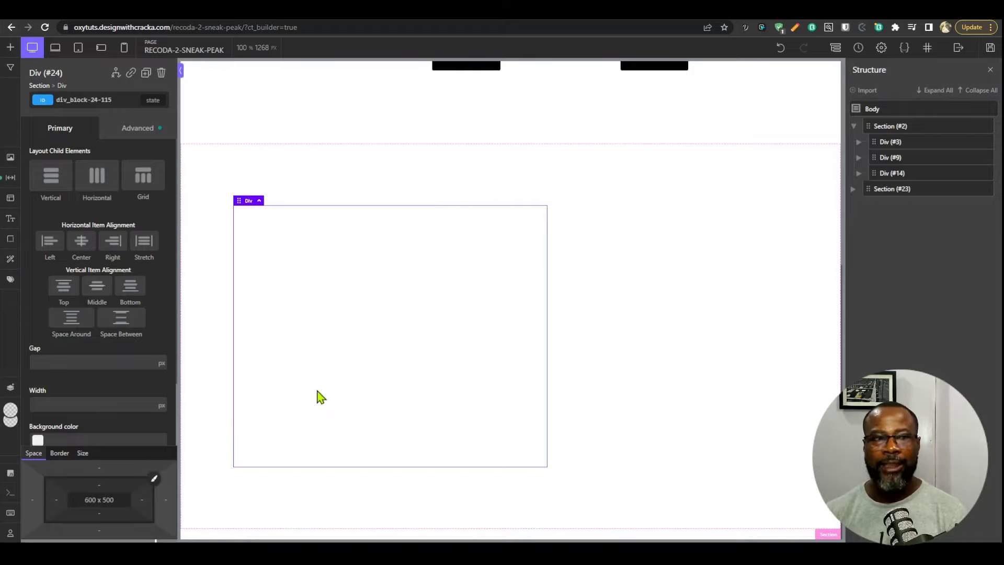
{"action": "left_click", "coordinate": [11, 178]}
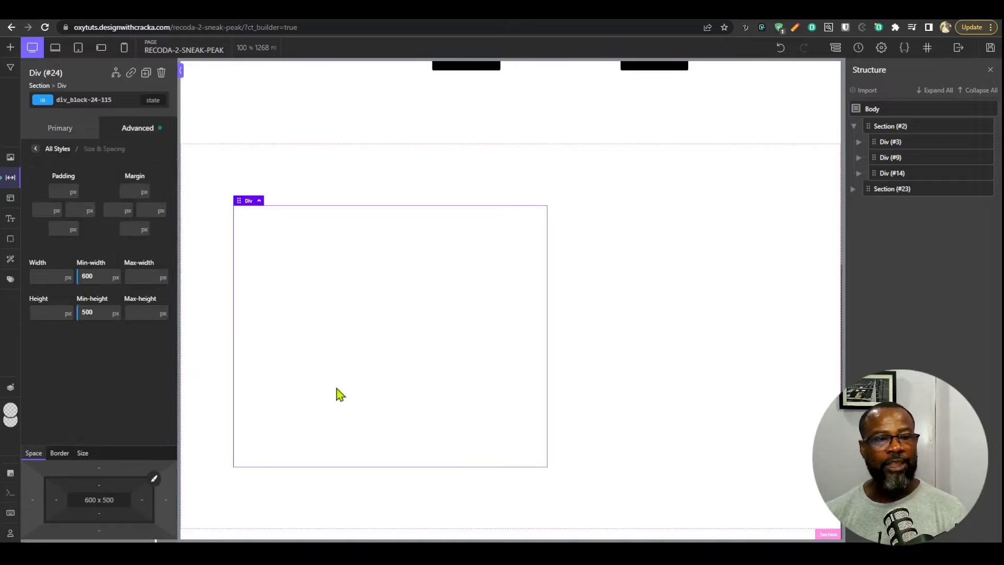
{"action": "left_click", "coordinate": [372, 173]}
{"action": "left_click", "coordinate": [363, 276]}
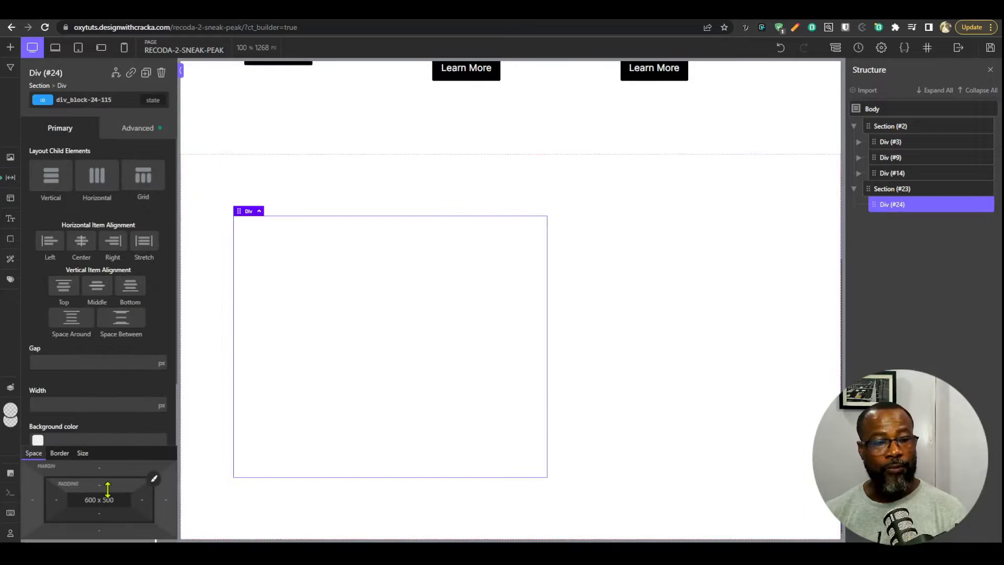
{"action": "left_click", "coordinate": [34, 66]}
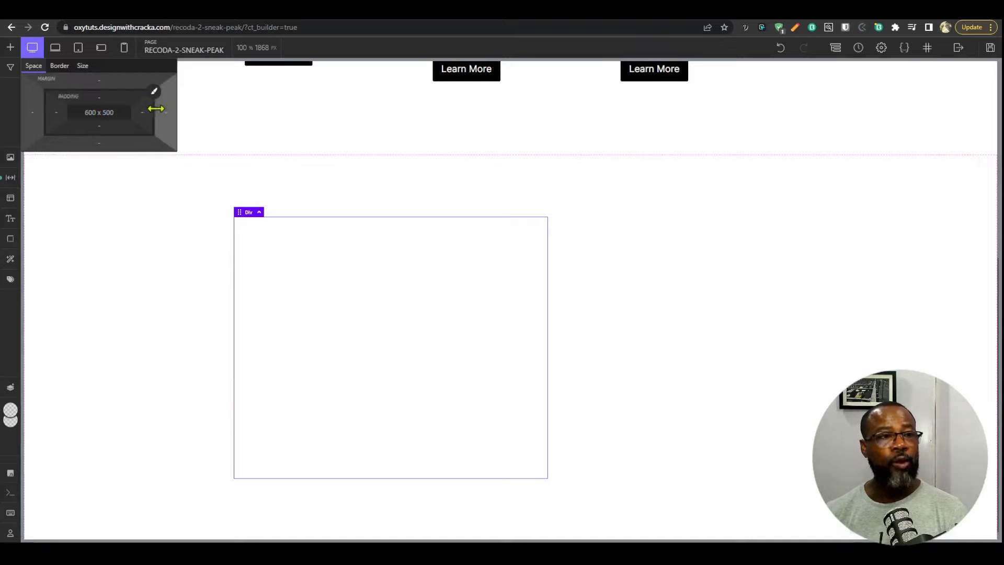
Give the new div a 25 px border radius with the top-right corner set to 0
{"action": "left_click", "coordinate": [59, 65]}
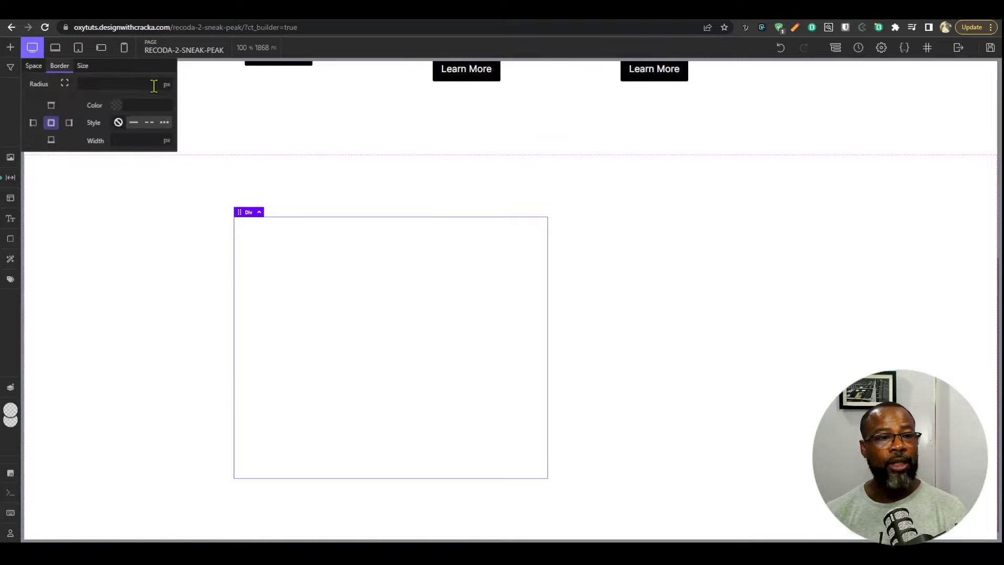
{"action": "left_click", "coordinate": [123, 84]}
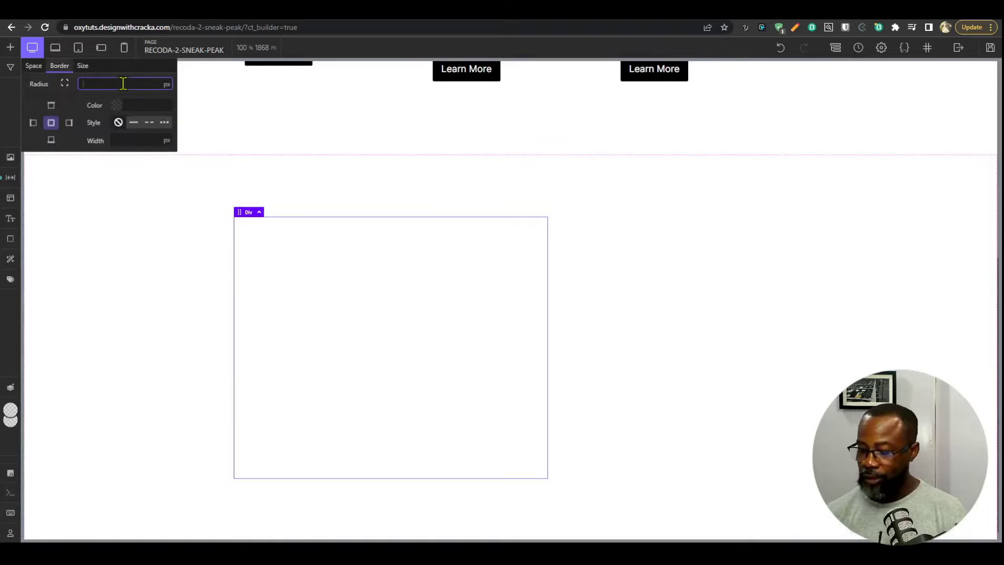
{"action": "left_click", "coordinate": [64, 84]}
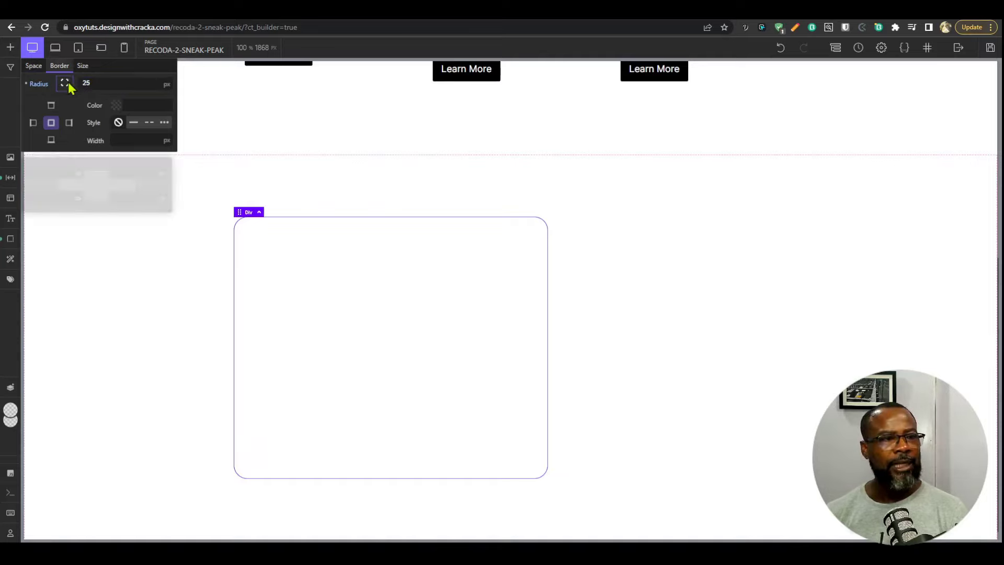
{"action": "left_click", "coordinate": [142, 194]}
{"action": "left_click", "coordinate": [141, 171]}
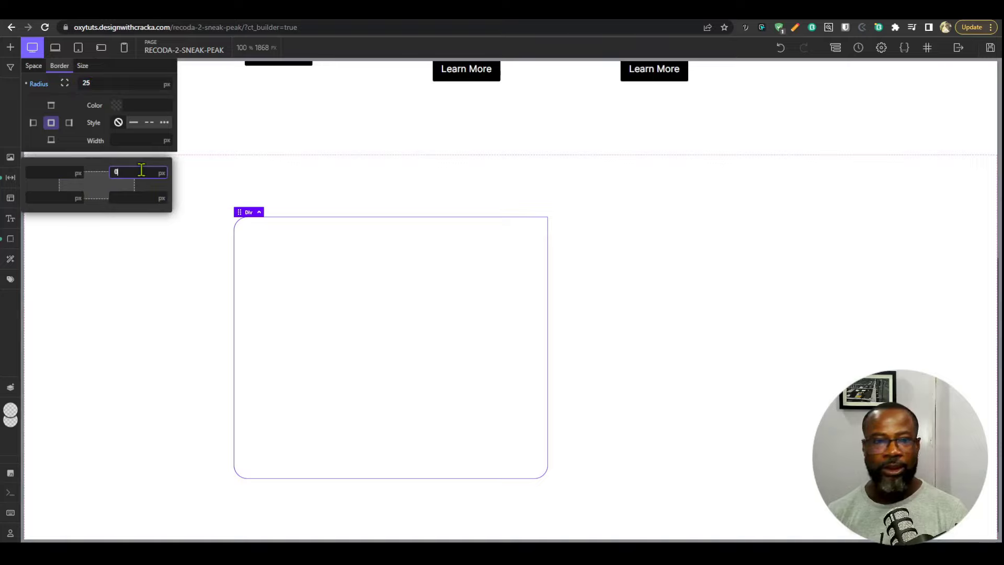
Clear the div's border radius settings and set a uniform radius of 25 px
{"action": "left_click", "coordinate": [105, 83]}
{"action": "key", "text": "BackSpace"}
{"action": "key", "text": "BackSpace"}
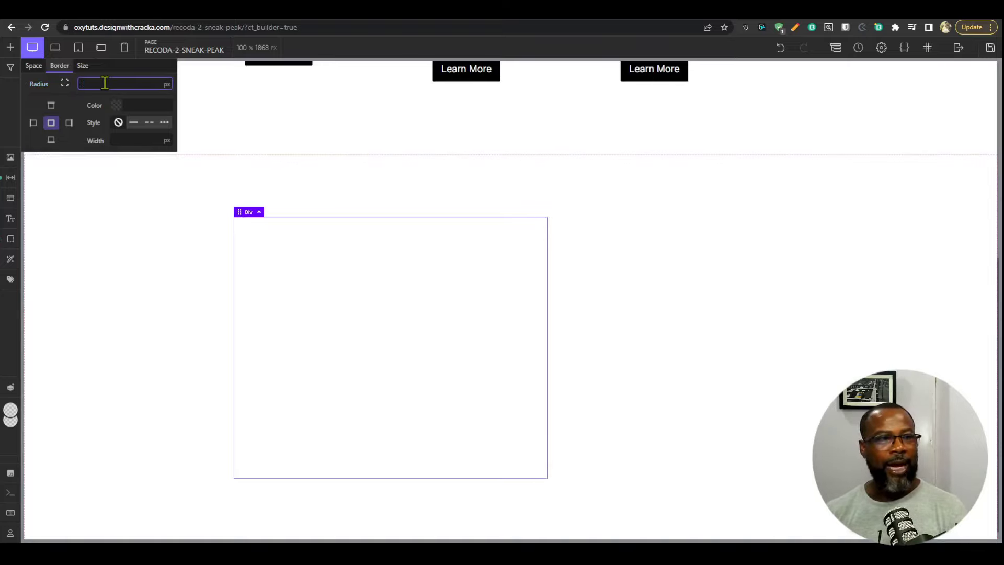
{"action": "type", "text": "25"}
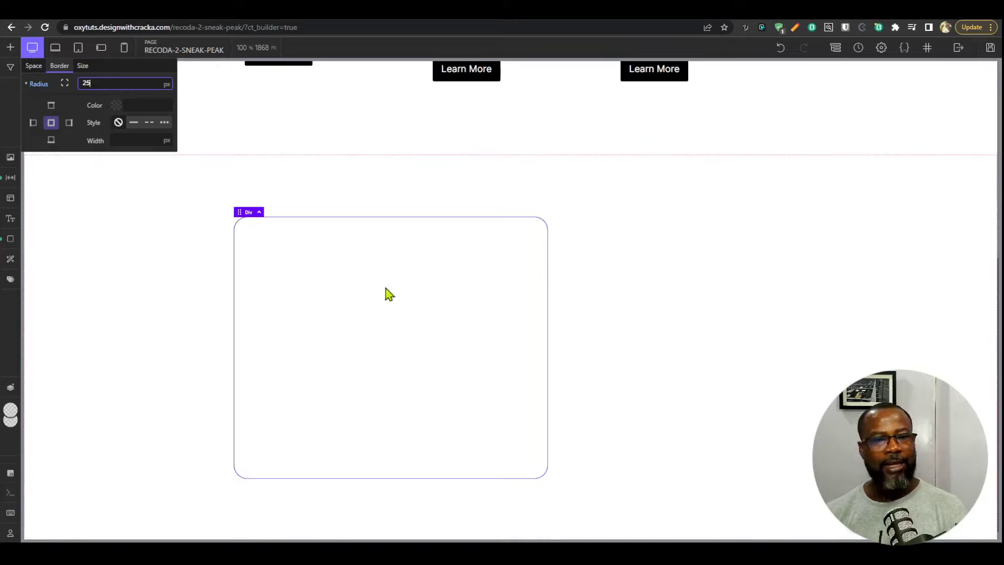
Set the div's uniform border radius to 50 px
{"action": "left_click", "coordinate": [64, 83]}
{"action": "left_click", "coordinate": [92, 84]}
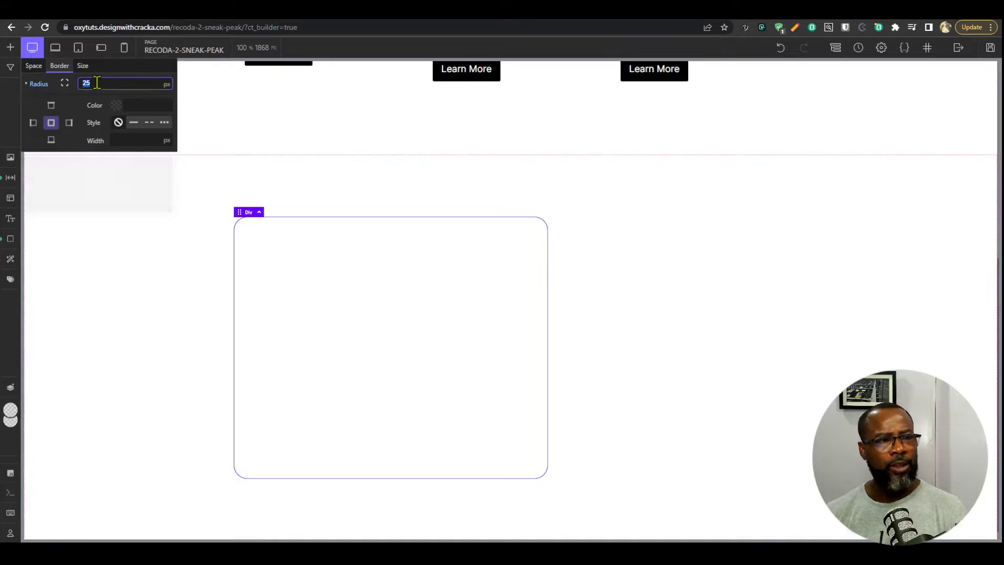
{"action": "key", "text": "BackSpace"}
{"action": "key", "text": "BackSpace"}
{"action": "type", "text": "50"}
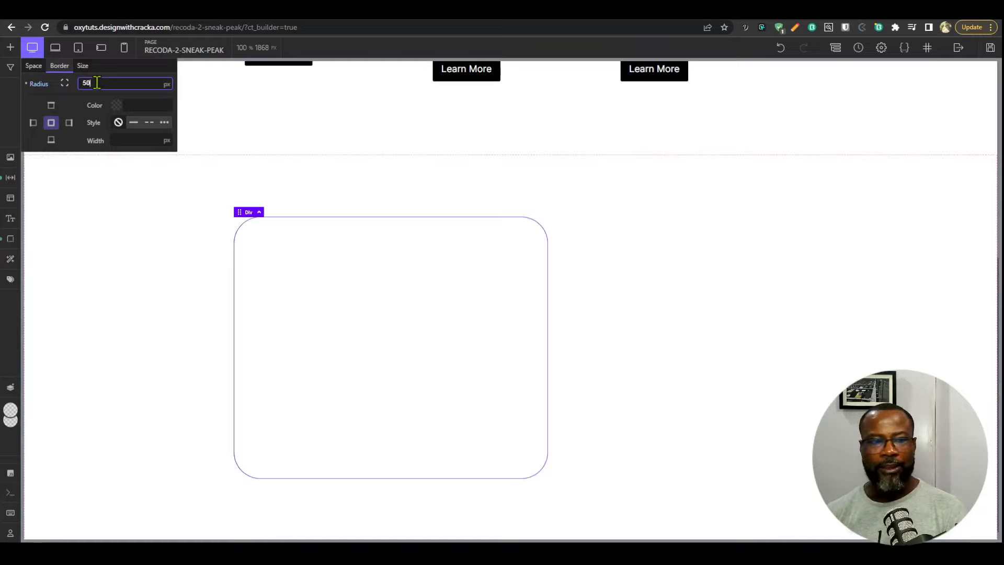
Set the radius of the div's top-right and bottom-right corners to 0
{"action": "left_click", "coordinate": [65, 83]}
{"action": "left_click", "coordinate": [131, 172]}
{"action": "type", "text": "0"}
{"action": "left_click", "coordinate": [135, 198]}
{"action": "type", "text": "0"}
Clear the individual radius values of the div's top-right and bottom-right corners
{"action": "left_click", "coordinate": [143, 172]}
{"action": "key", "text": "BackSpace"}
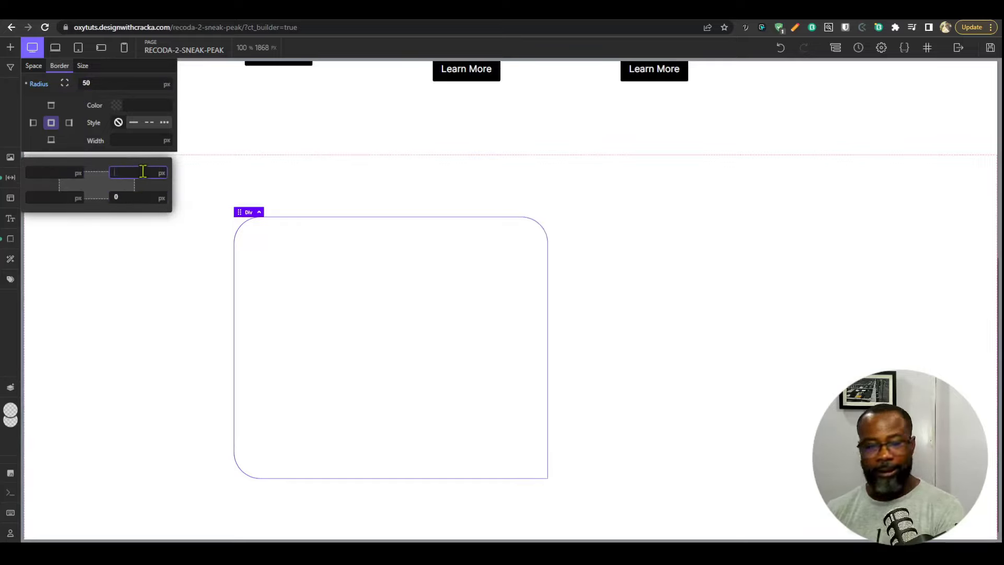
{"action": "left_click", "coordinate": [139, 198]}
{"action": "key", "text": "BackSpace"}
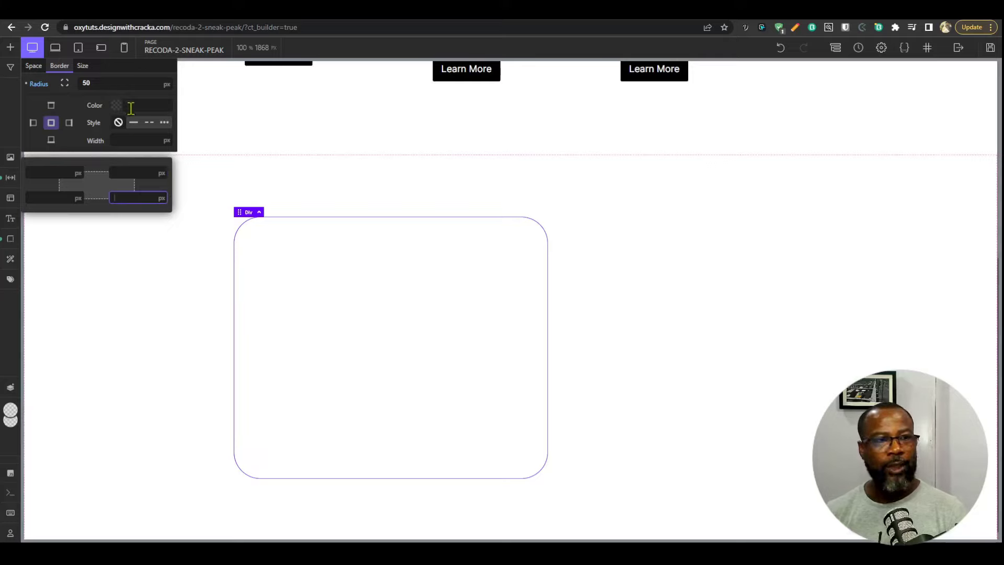
Give the div a solid border in light blue #779bff on all sides
{"action": "left_click", "coordinate": [133, 126]}
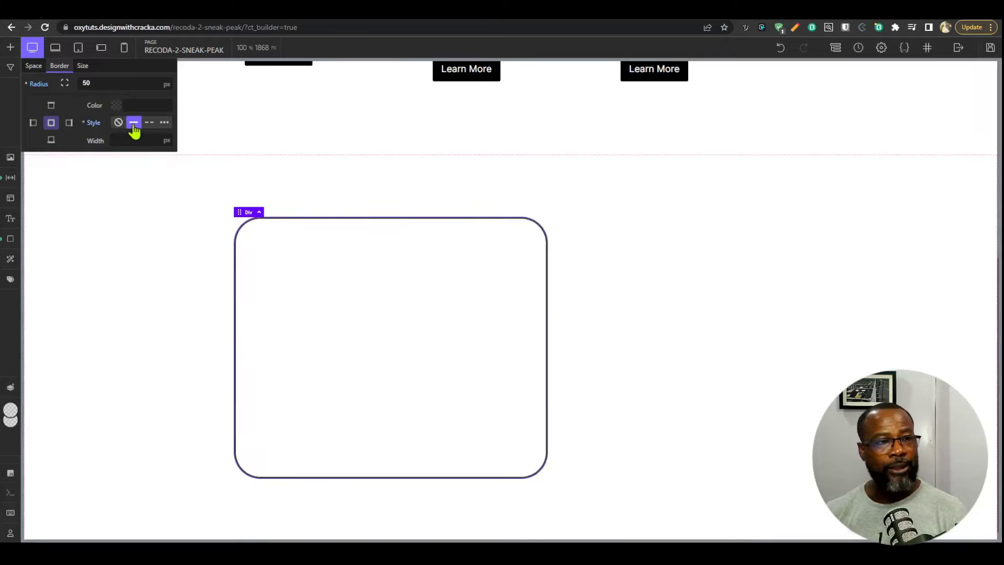
{"action": "left_click", "coordinate": [117, 105]}
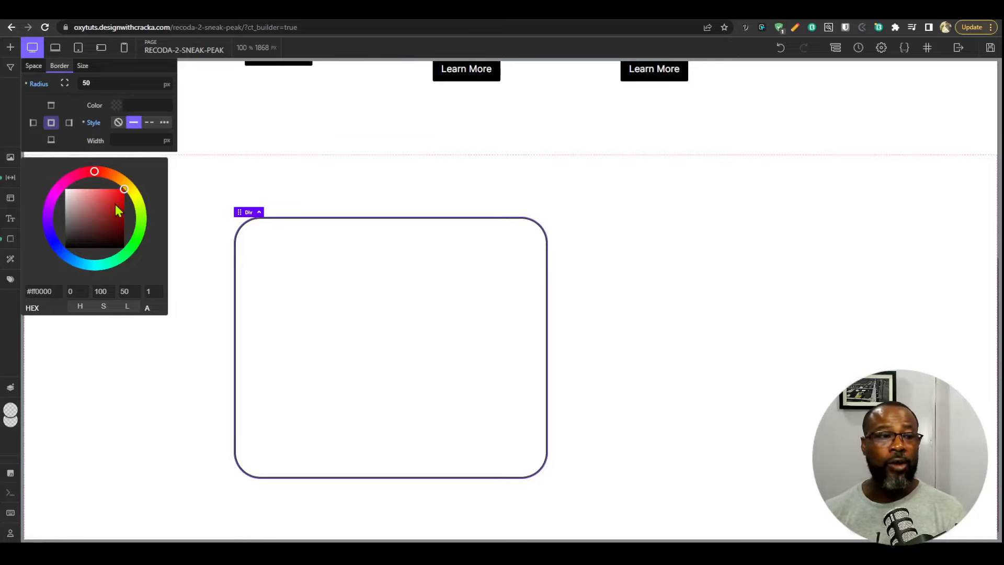
{"action": "left_click_drag", "start_coordinate": [49, 242], "coordinate": [62, 254]}
{"action": "left_click_drag", "start_coordinate": [111, 212], "coordinate": [96, 186]}
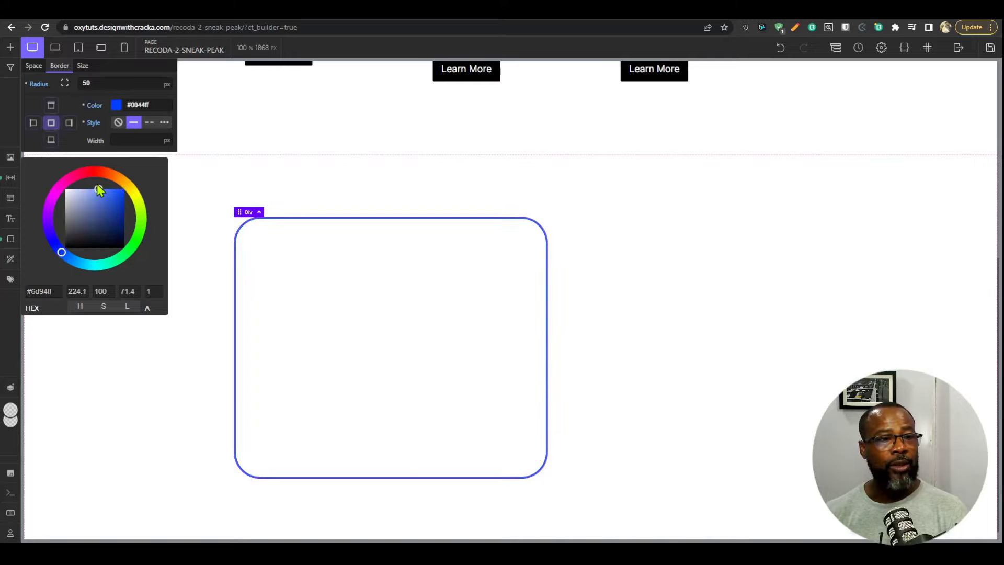
Try the dashed and dotted border styles, return to solid, and set the border width to 10 px
{"action": "left_click", "coordinate": [149, 124]}
{"action": "left_click", "coordinate": [164, 124]}
{"action": "left_click", "coordinate": [135, 123]}
{"action": "left_click", "coordinate": [139, 140]}
{"action": "type", "text": "10"}
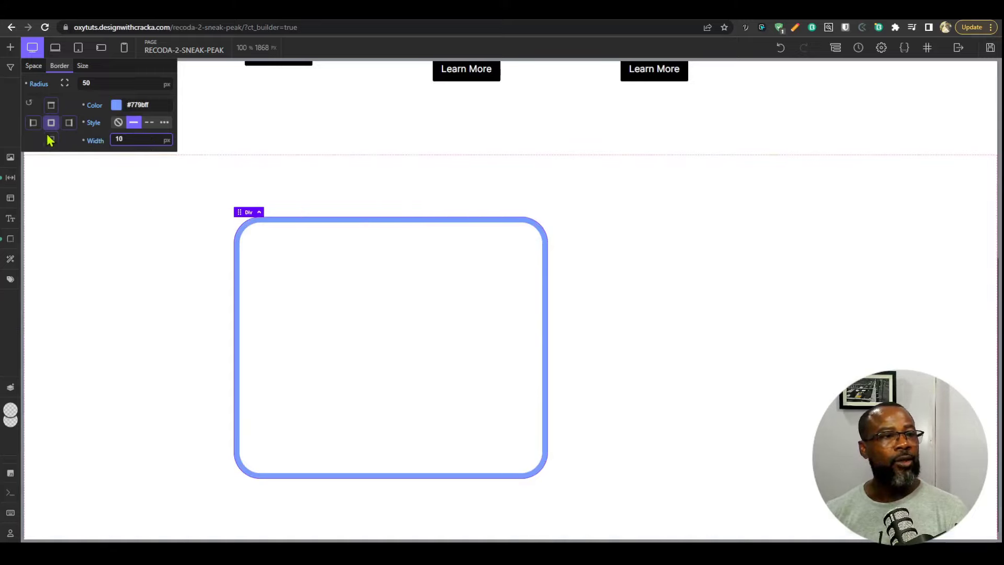
Set the width of the div's left and right borders to 2 px each
{"action": "left_click", "coordinate": [33, 123]}
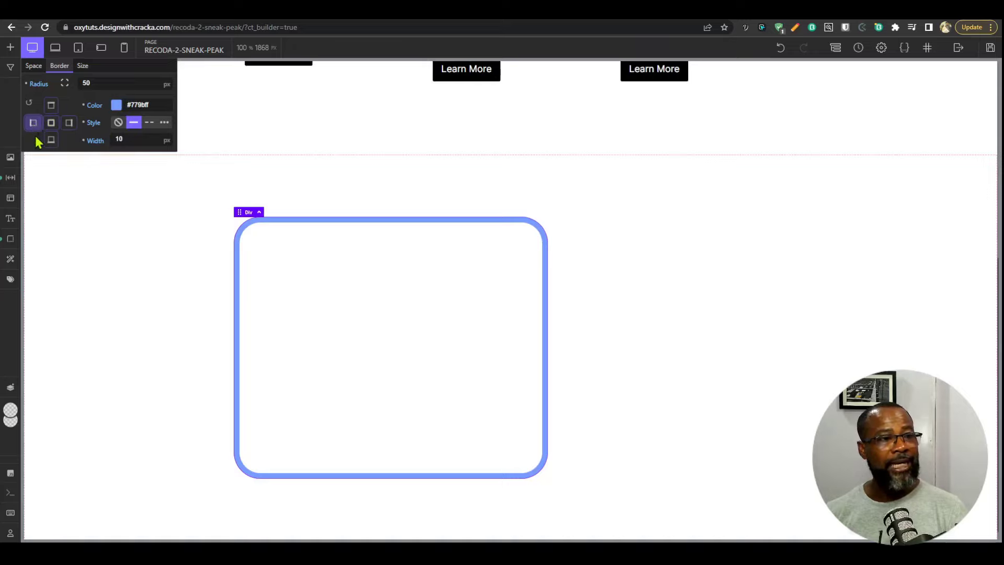
{"action": "left_click", "coordinate": [134, 142]}
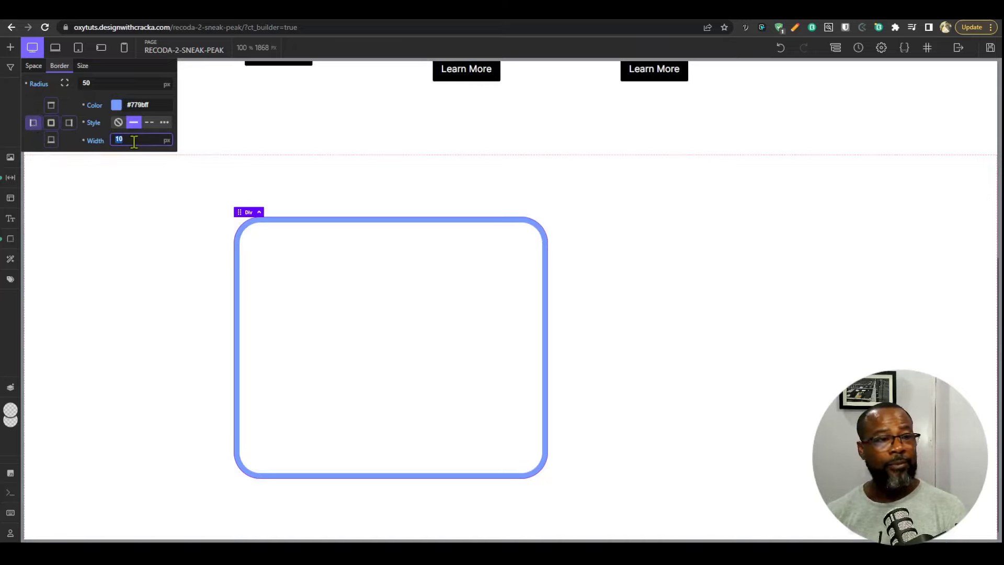
{"action": "type", "text": "2"}
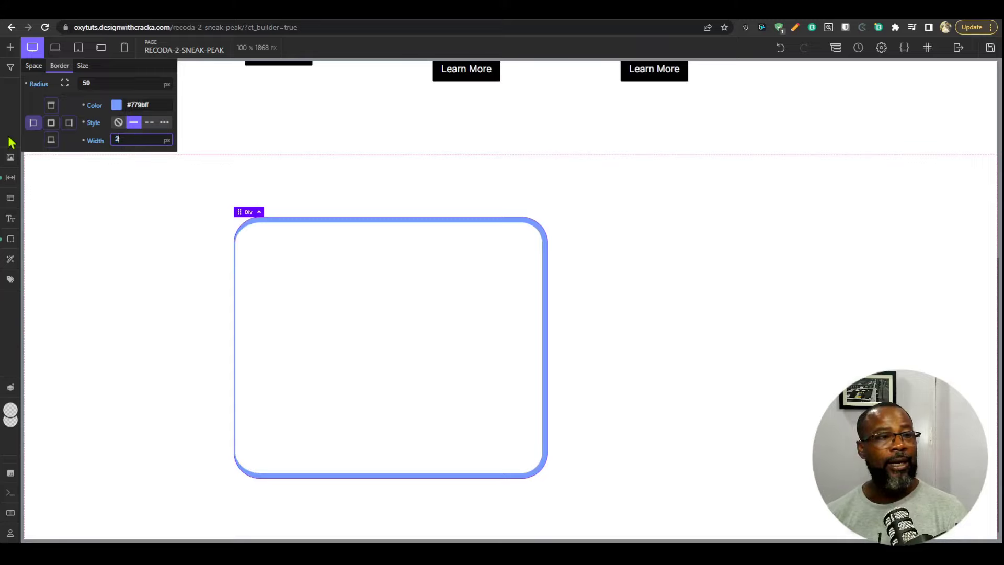
{"action": "left_click", "coordinate": [69, 122]}
{"action": "left_click", "coordinate": [149, 138]}
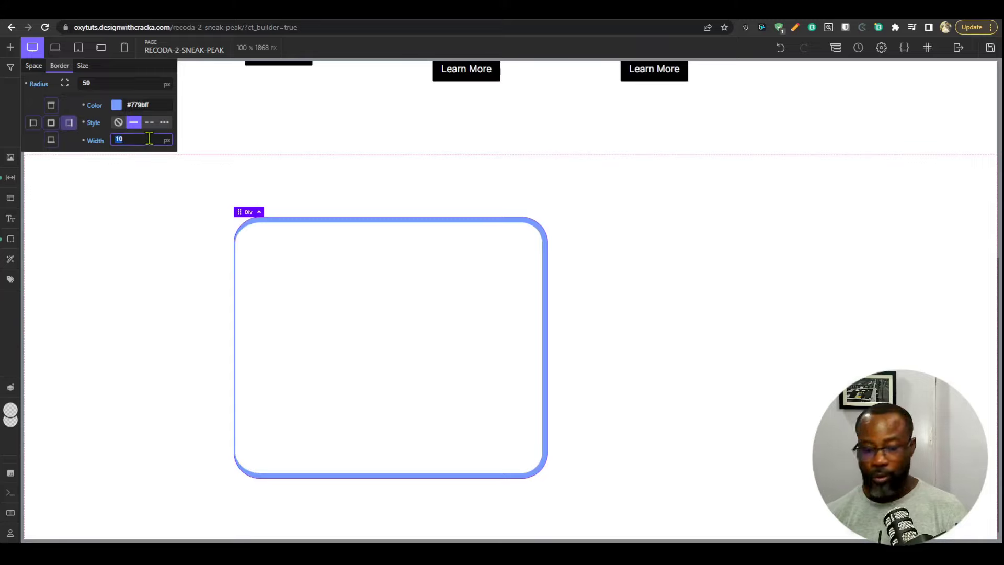
{"action": "type", "text": "2"}
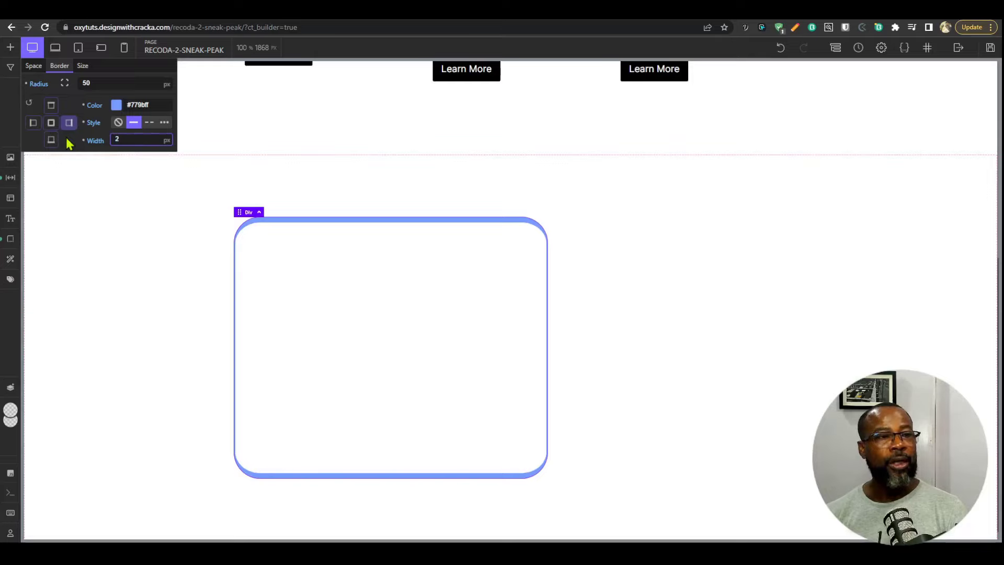
Review the border settings of the div's individual sides and its size settings in the box model
{"action": "left_click", "coordinate": [37, 121]}
{"action": "left_click", "coordinate": [64, 124]}
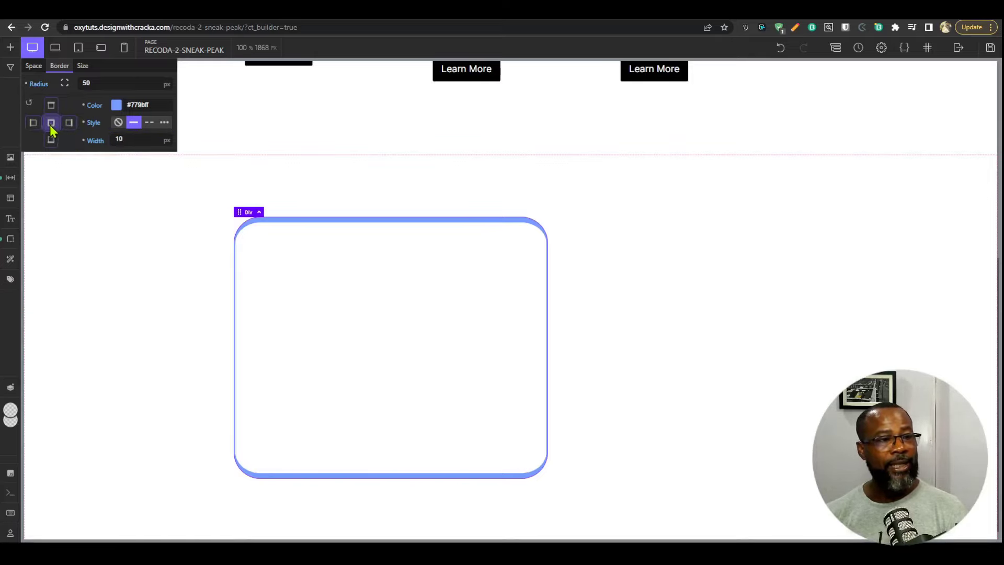
{"action": "left_click", "coordinate": [69, 123]}
{"action": "left_click", "coordinate": [136, 138]}
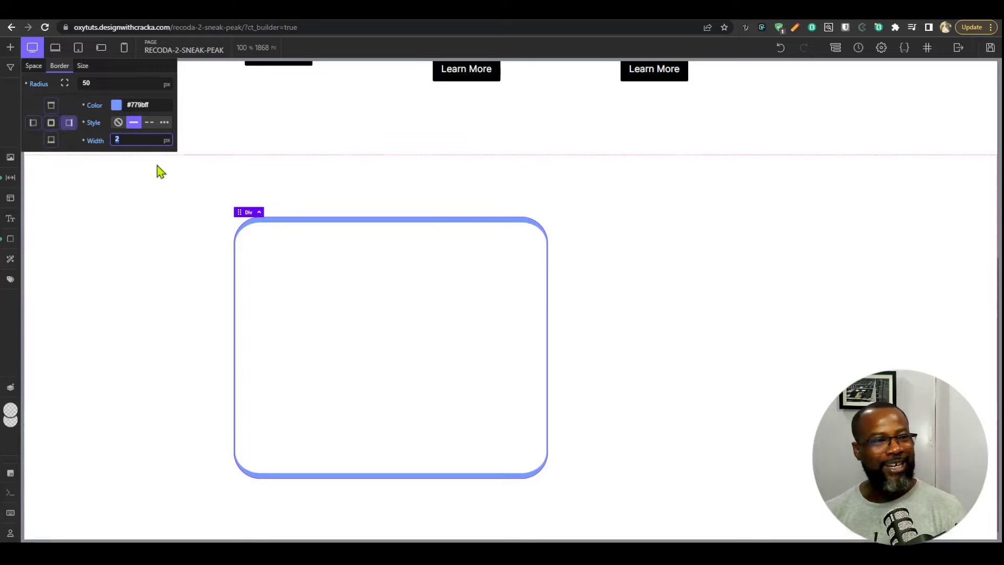
{"action": "left_click", "coordinate": [81, 68]}
{"action": "left_click", "coordinate": [82, 66]}
{"action": "left_click", "coordinate": [68, 71]}
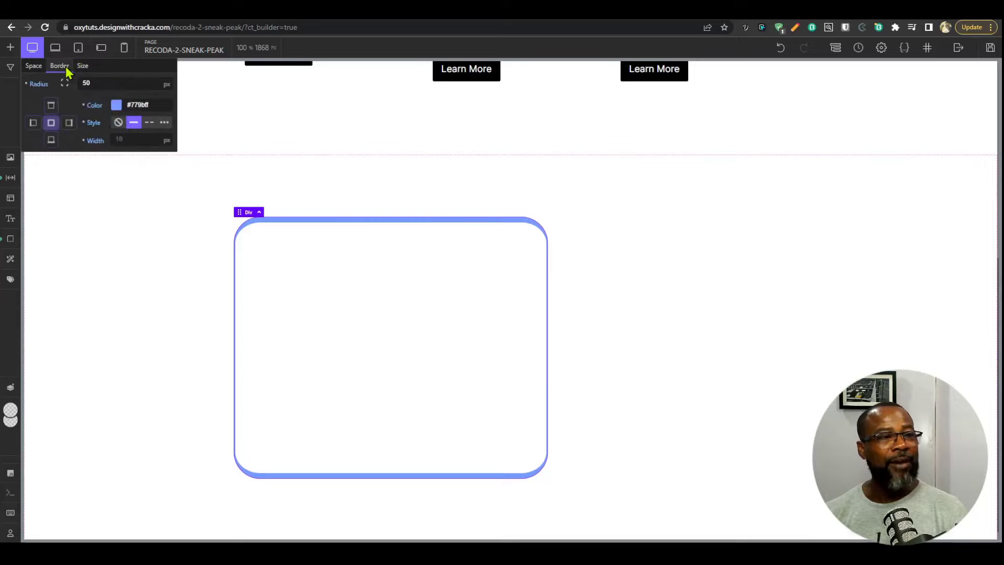
Set the div's top margin to the 120 rem spacing preset after trying 16, and show its Size & Spacing styles
{"action": "left_click", "coordinate": [34, 69]}
{"action": "left_click", "coordinate": [100, 80]}
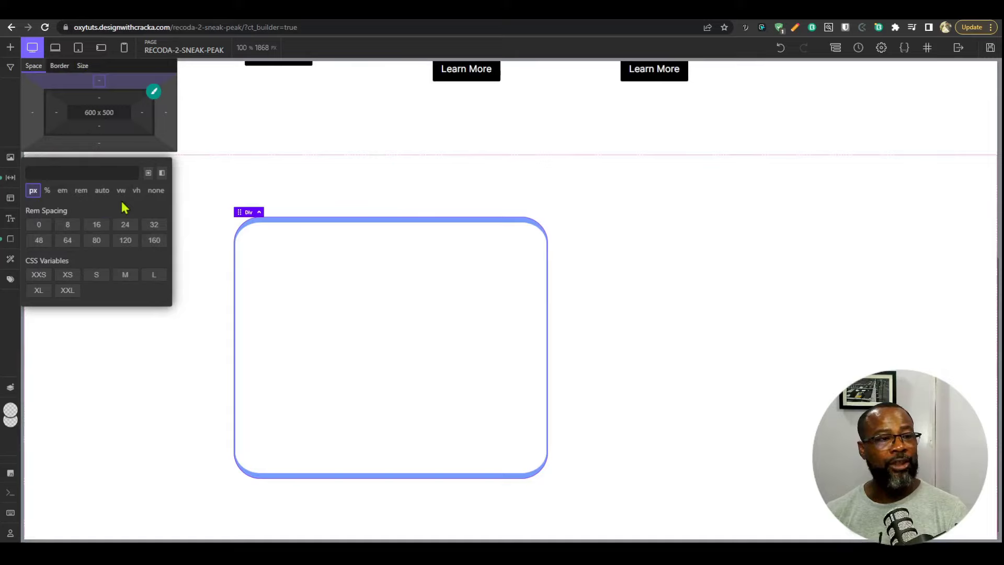
{"action": "left_click", "coordinate": [97, 225]}
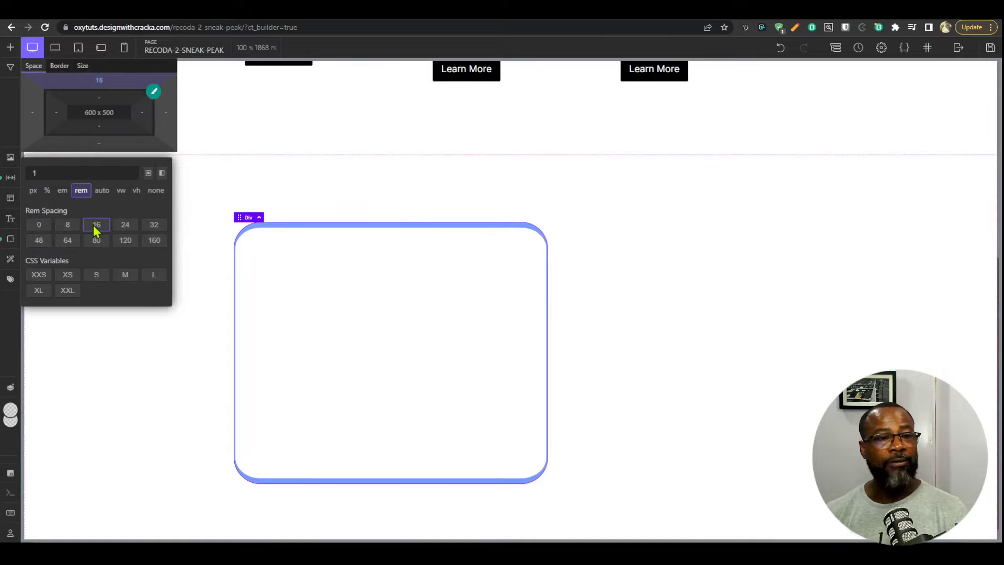
{"action": "left_click", "coordinate": [128, 240]}
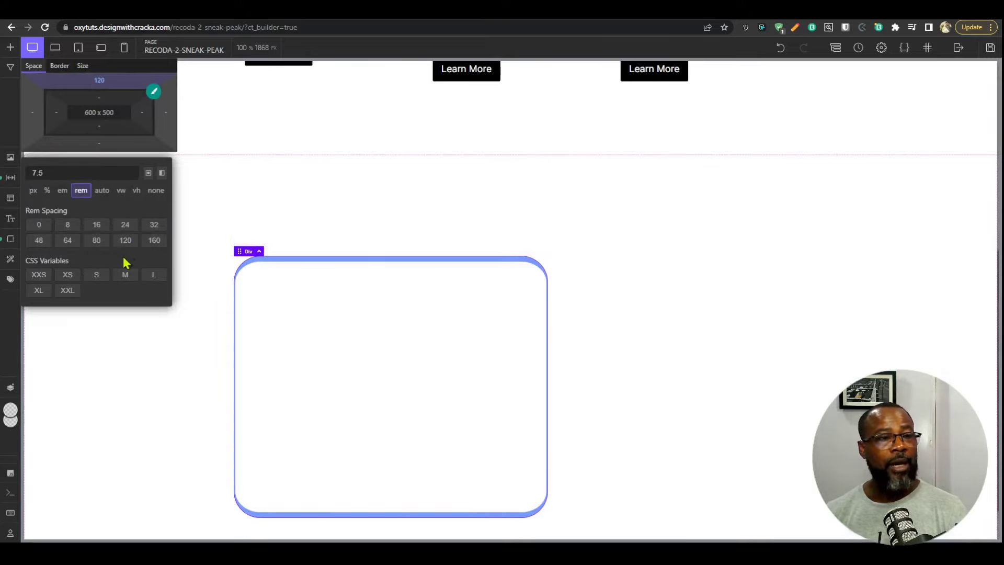
{"action": "left_click", "coordinate": [11, 177]}
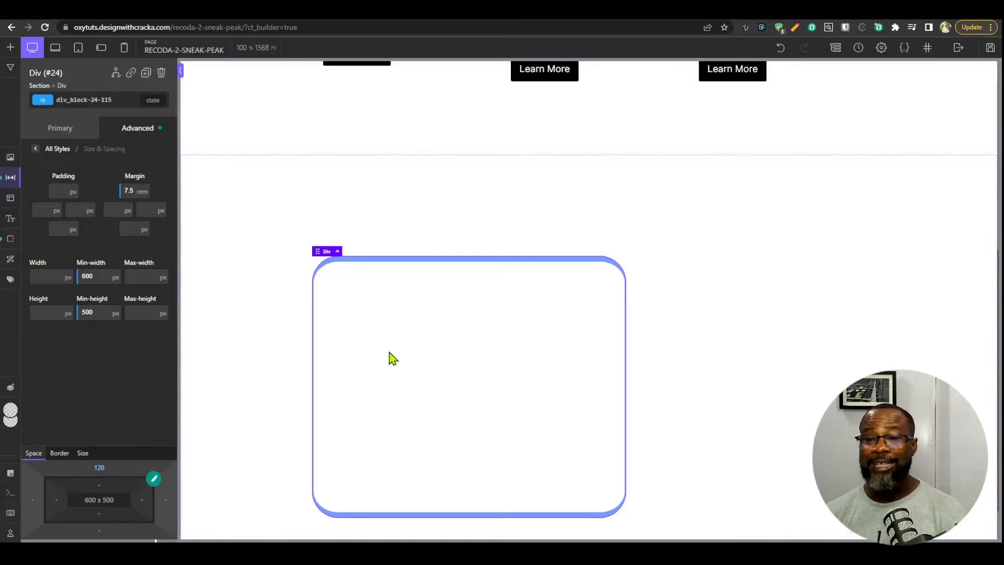
Add background:red; to the div's custom CSS
{"action": "left_click", "coordinate": [129, 130]}
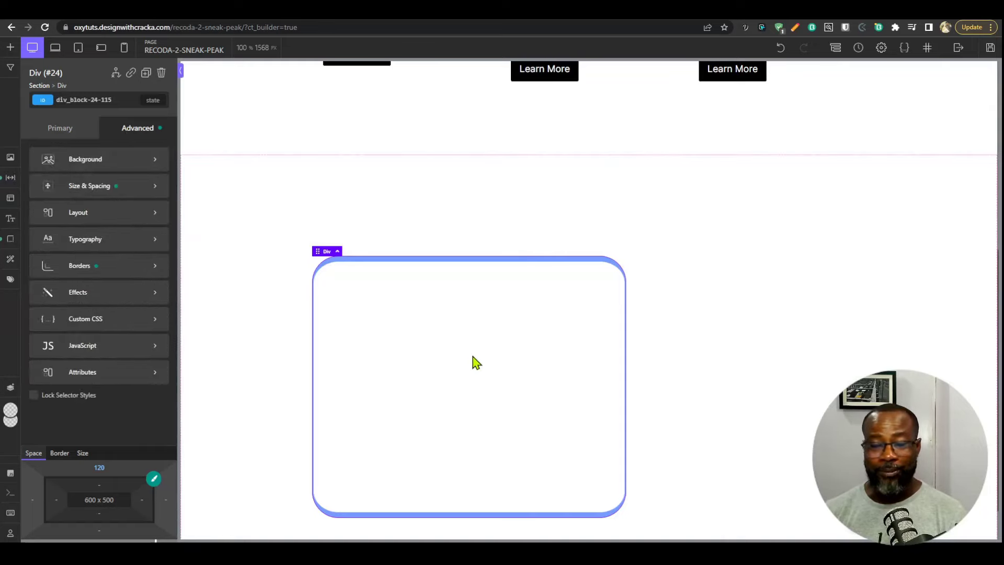
{"action": "left_click", "coordinate": [128, 324]}
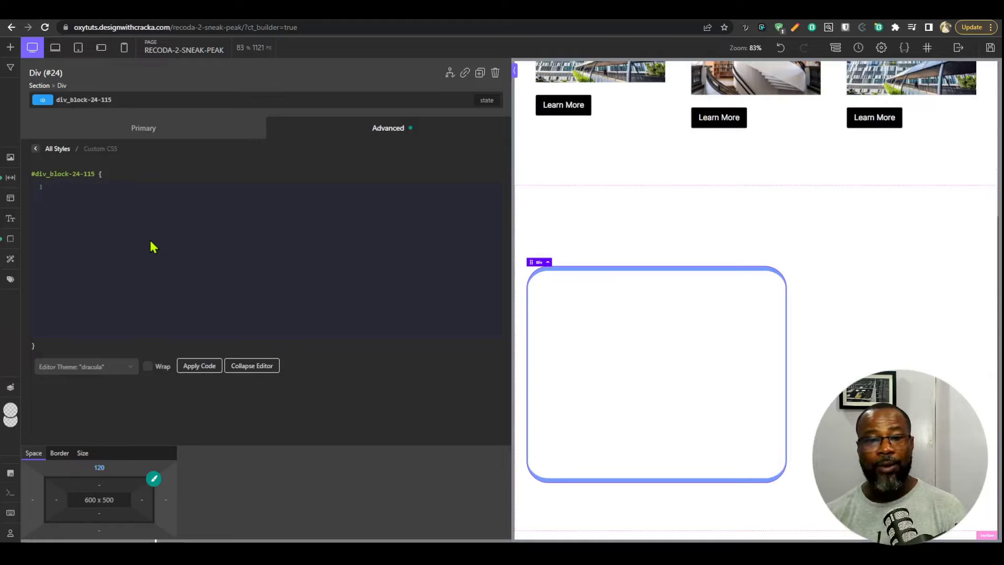
{"action": "type", "text": "backgroun"}
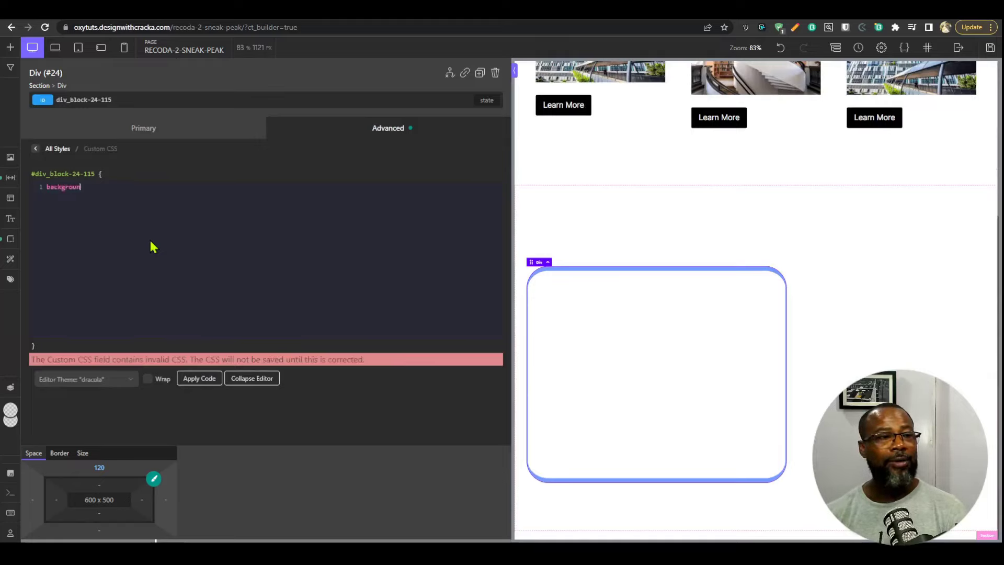
{"action": "type", "text": "d :red;"}
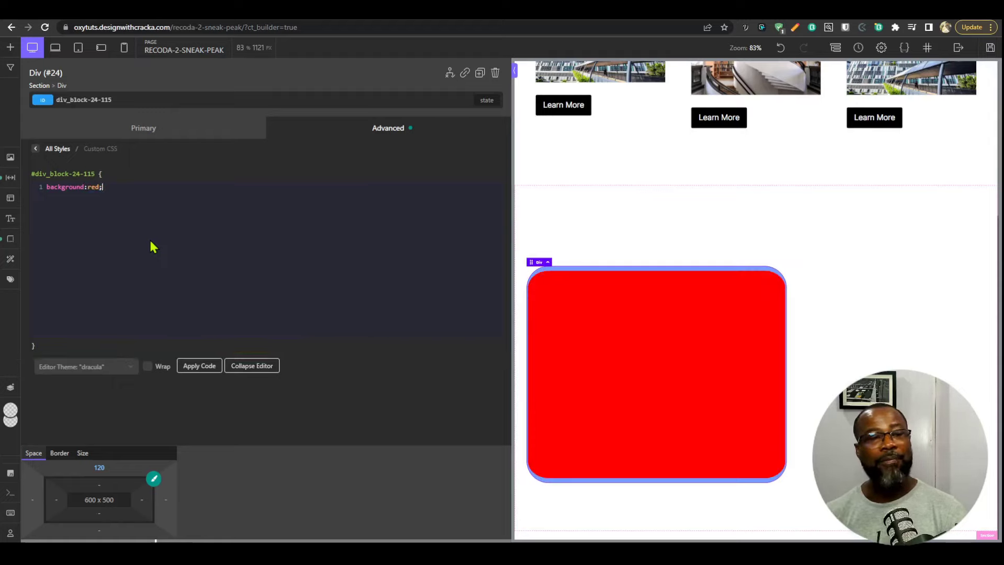
Return to the div's advanced styles list, reopen its custom CSS to check the code, and leave it again
{"action": "left_click", "coordinate": [394, 134]}
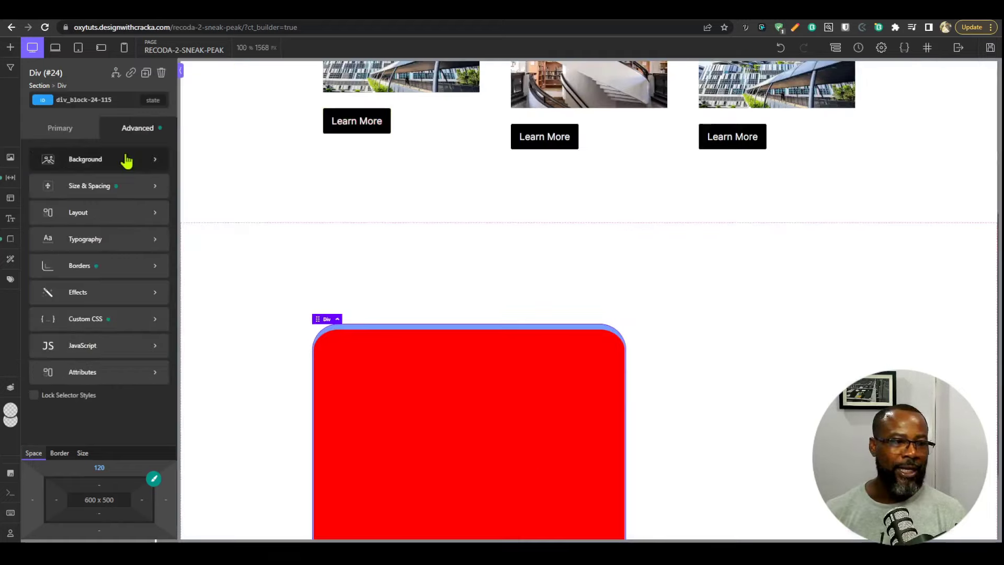
{"action": "left_click", "coordinate": [107, 320]}
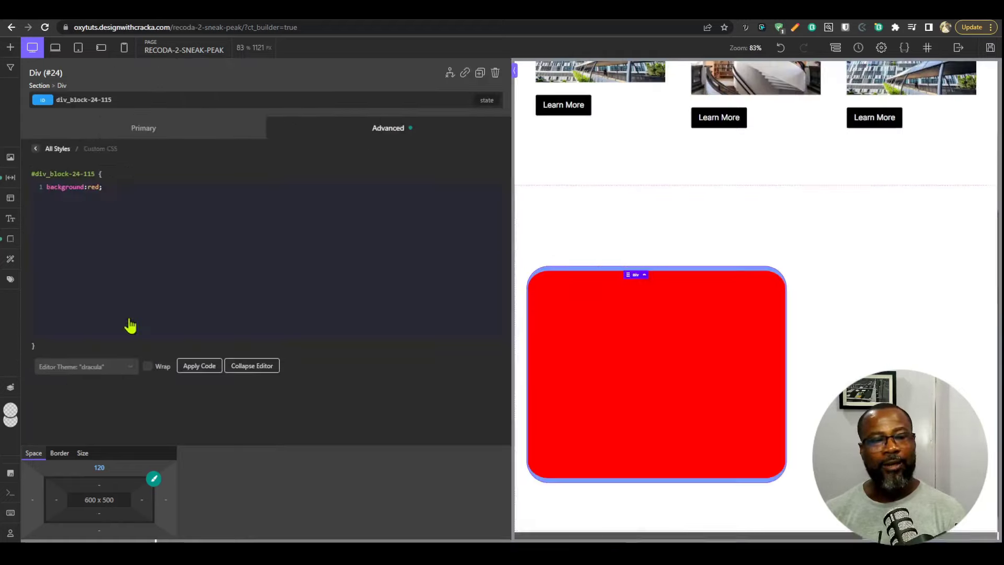
{"action": "left_click", "coordinate": [381, 134]}
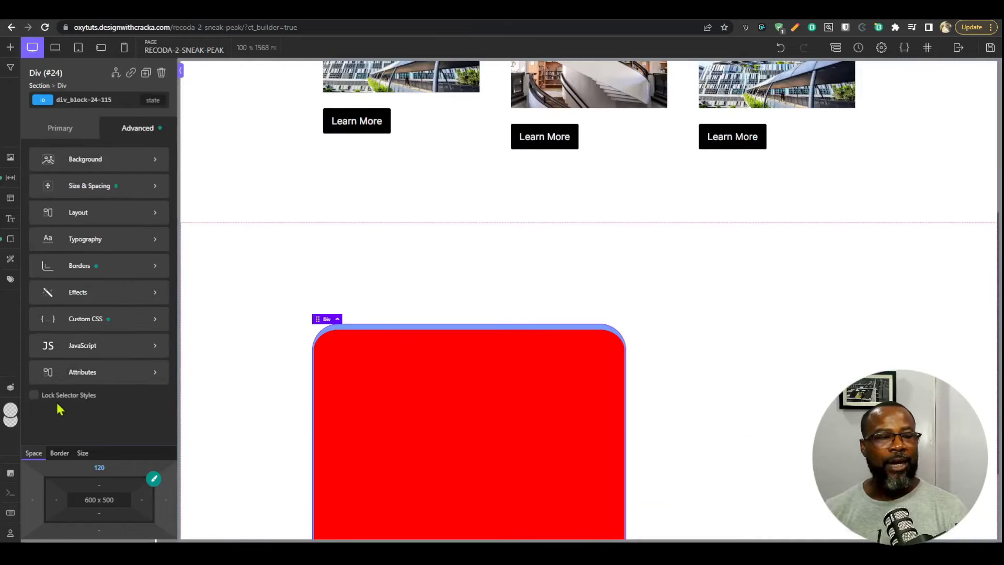
Enable the separate Custom CSS panel above the box model and hide the main properties sidebar
{"action": "left_click", "coordinate": [12, 387]}
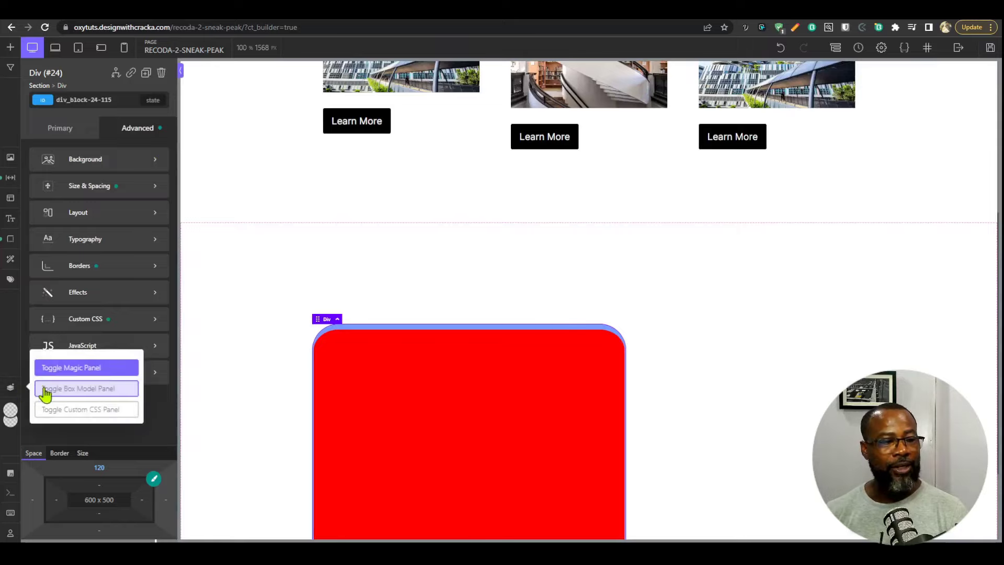
{"action": "left_click", "coordinate": [99, 410]}
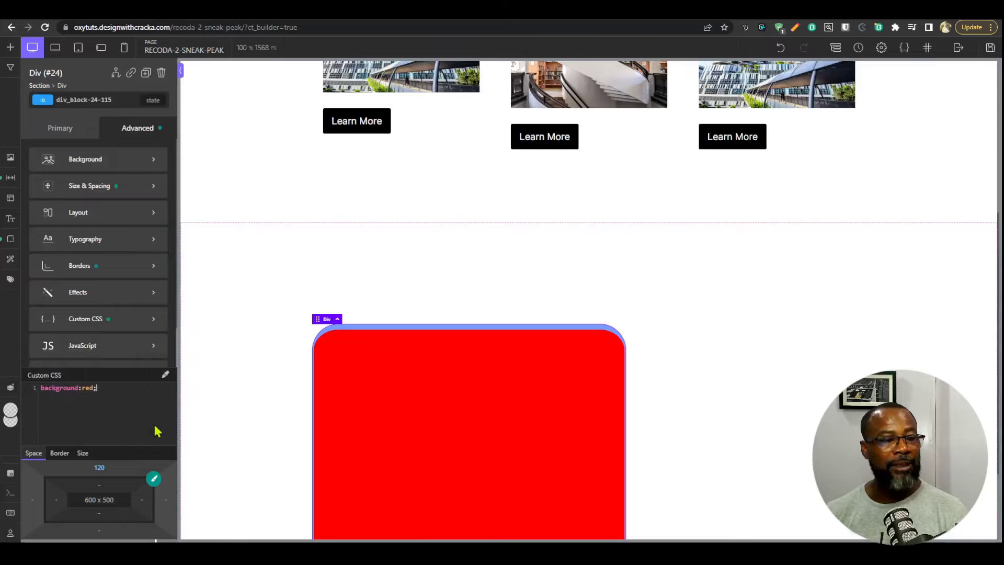
{"action": "key", "text": "ctrl+alt+m"}
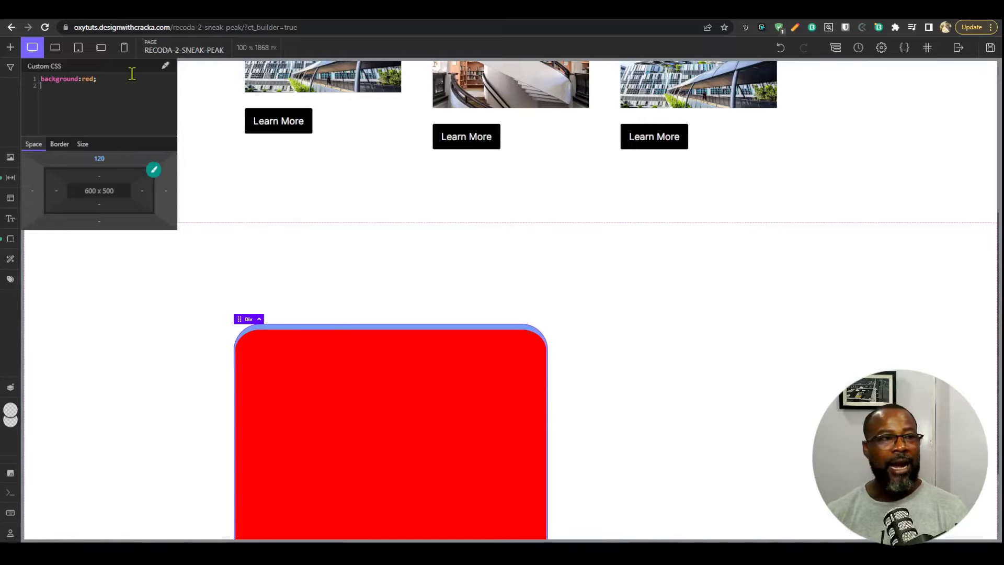
Show the red div's border settings and add box-shadow: 5px 5px black; to its custom CSS
{"action": "scroll", "coordinate": [281, 262], "scroll_direction": "down", "scroll_amount": 2}
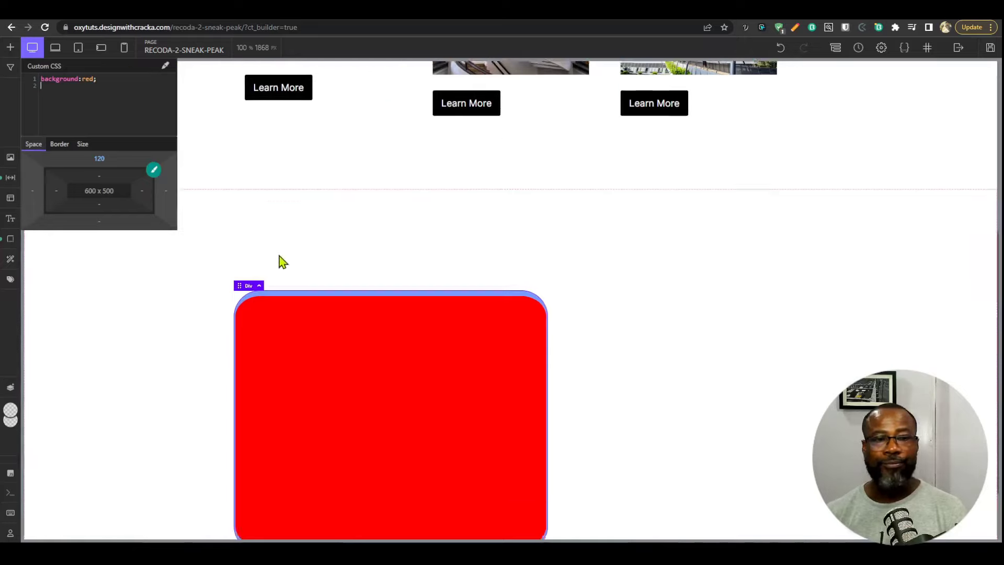
{"action": "scroll", "coordinate": [359, 266], "scroll_direction": "up", "scroll_amount": 1}
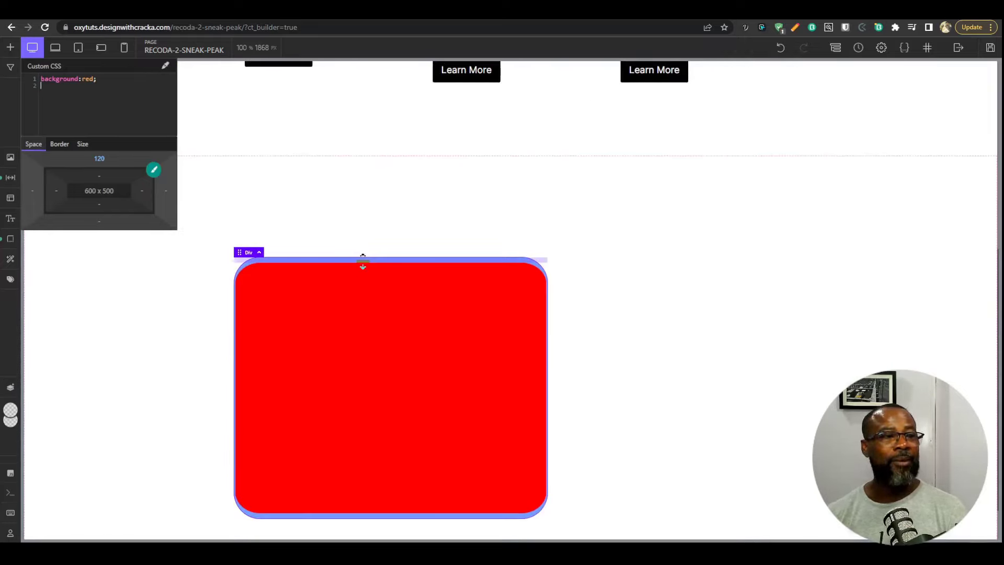
{"action": "left_click", "coordinate": [66, 147]}
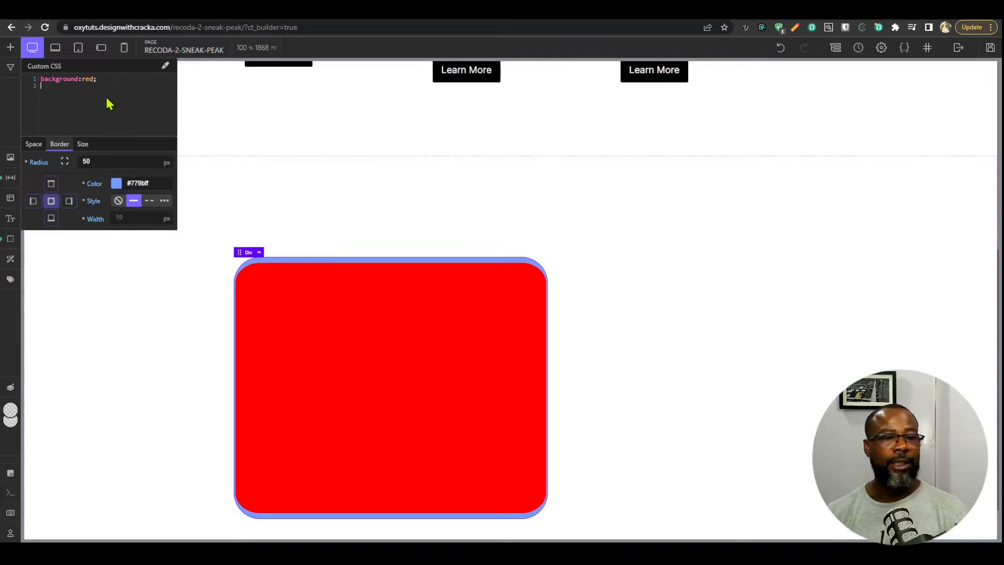
{"action": "type", "text": "box"}
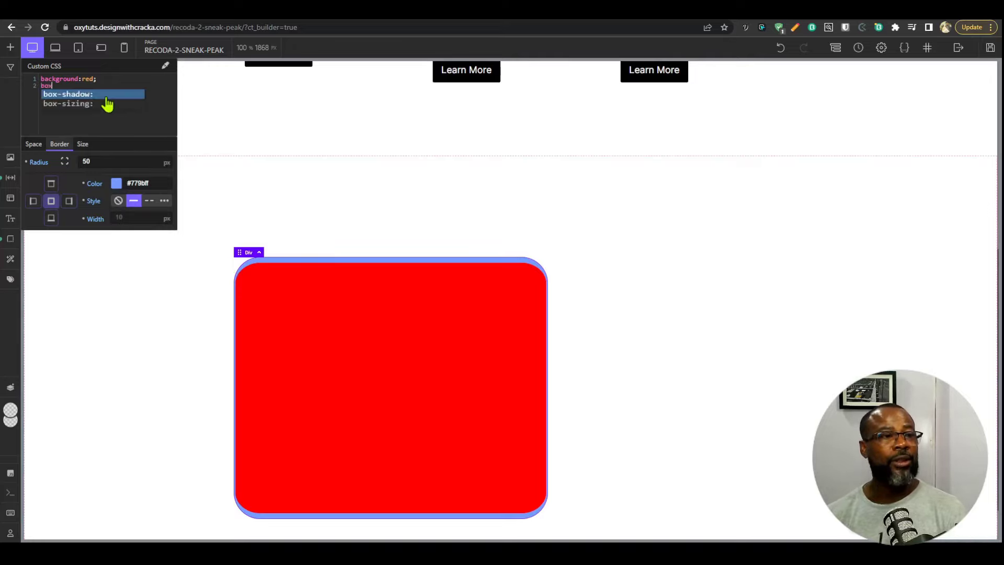
{"action": "key", "text": "Return"}
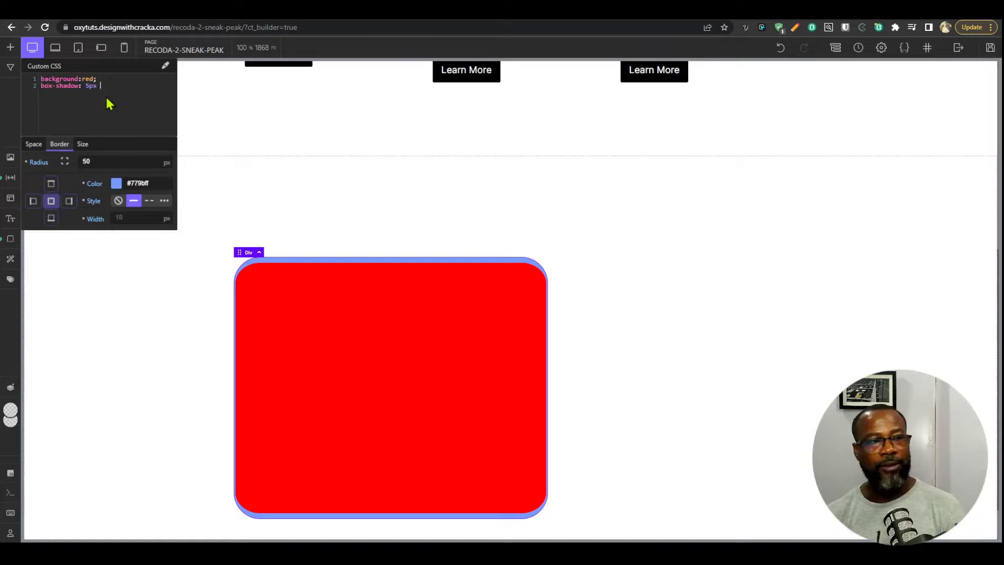
{"action": "type", "text": "5px 5px black;"}
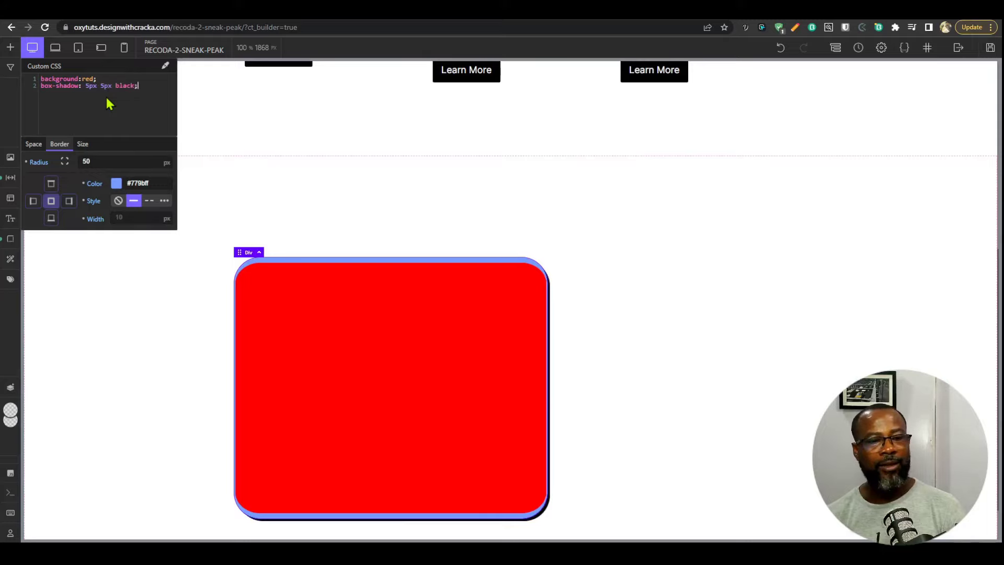
Add a 20px blur to the red div's box-shadow in its custom CSS
{"action": "left_click", "coordinate": [115, 85]}
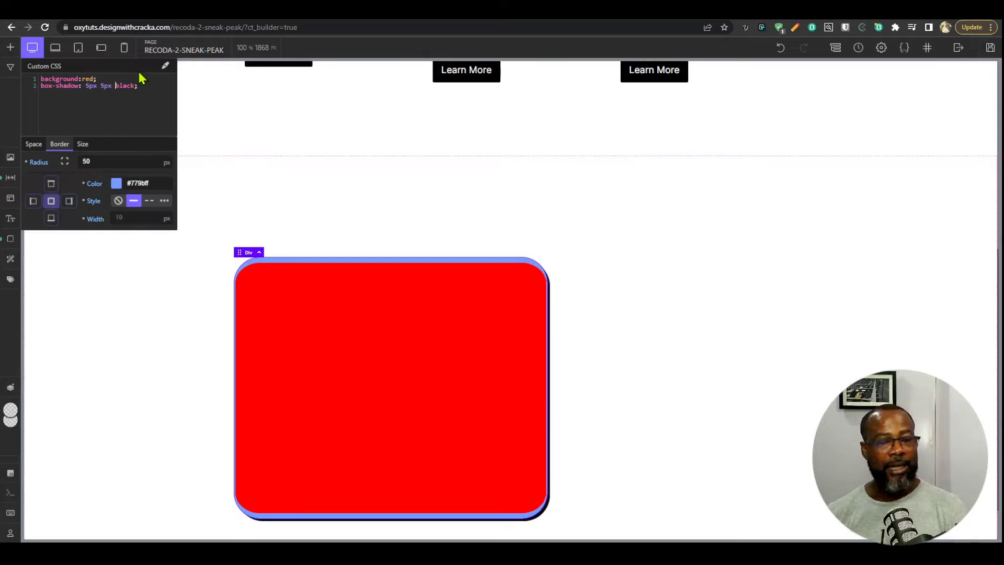
{"action": "type", "text": "20px"}
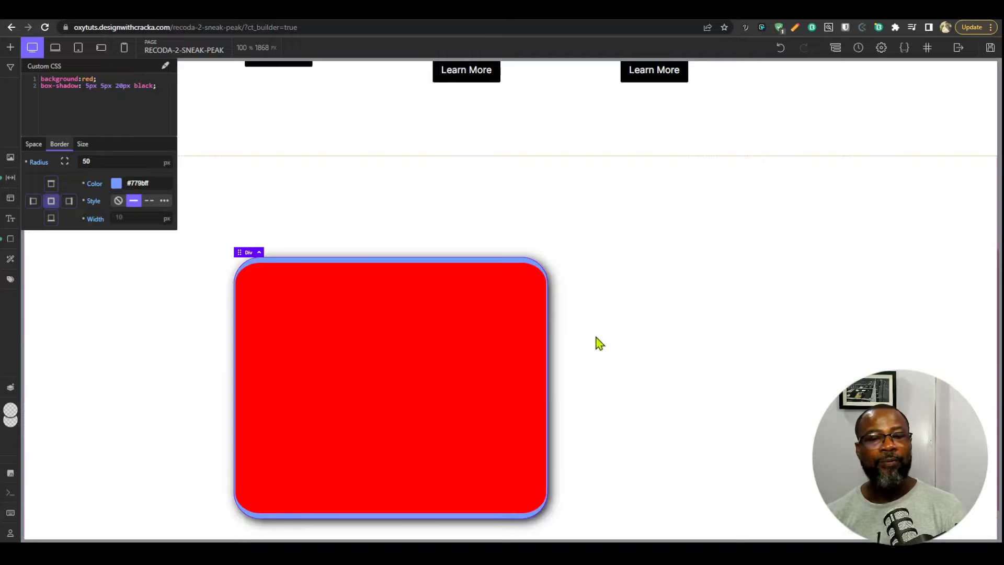
{"action": "scroll", "coordinate": [594, 340], "scroll_direction": "down", "scroll_amount": 1}
{"action": "left_click", "coordinate": [152, 106]}
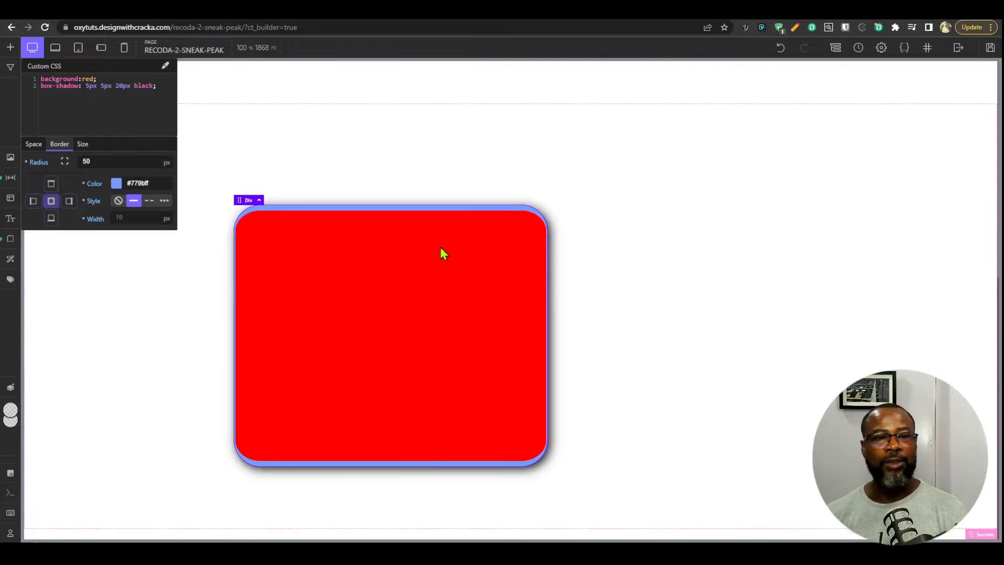
Select the first card's div and bring back the main properties sidebar with its Size & Spacing styles
{"action": "scroll", "coordinate": [460, 337], "scroll_direction": "up", "scroll_amount": 5}
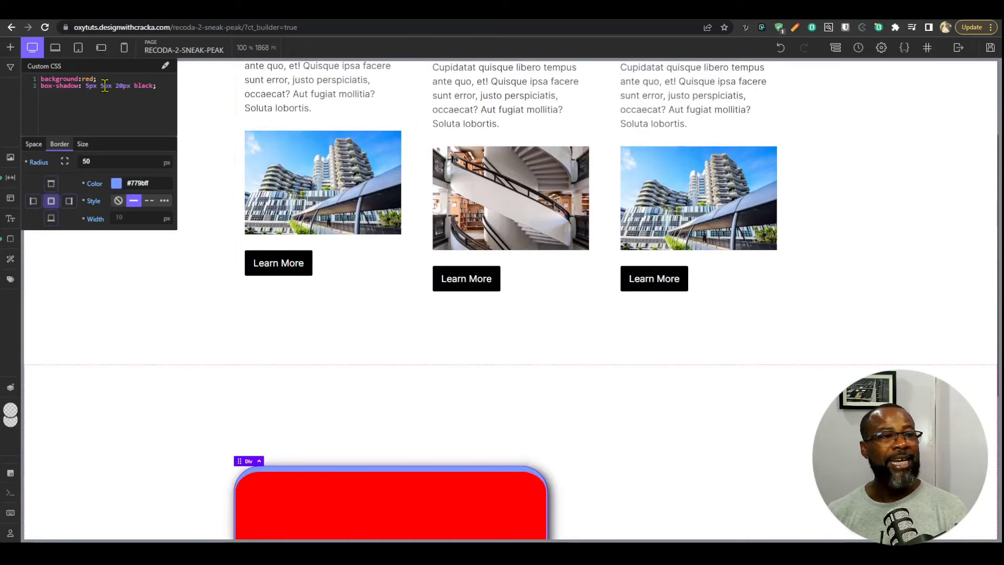
{"action": "scroll", "coordinate": [303, 197], "scroll_direction": "up", "scroll_amount": 3}
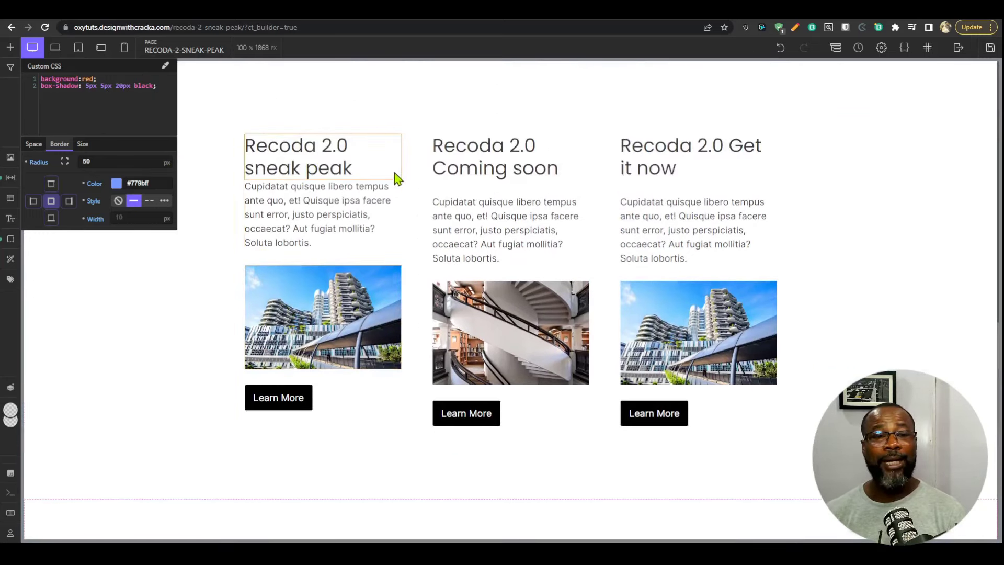
{"action": "left_click", "coordinate": [407, 157]}
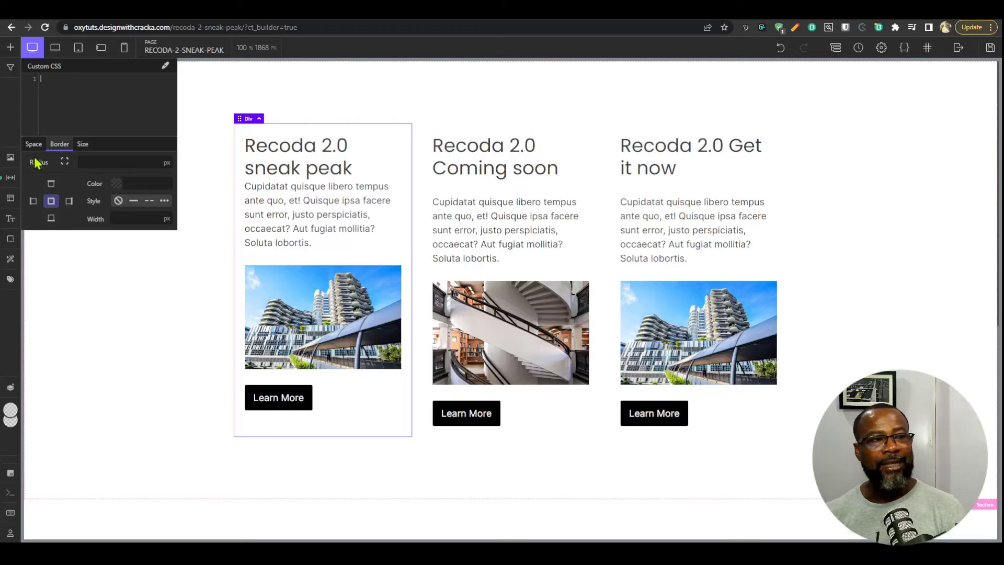
{"action": "left_click", "coordinate": [11, 178]}
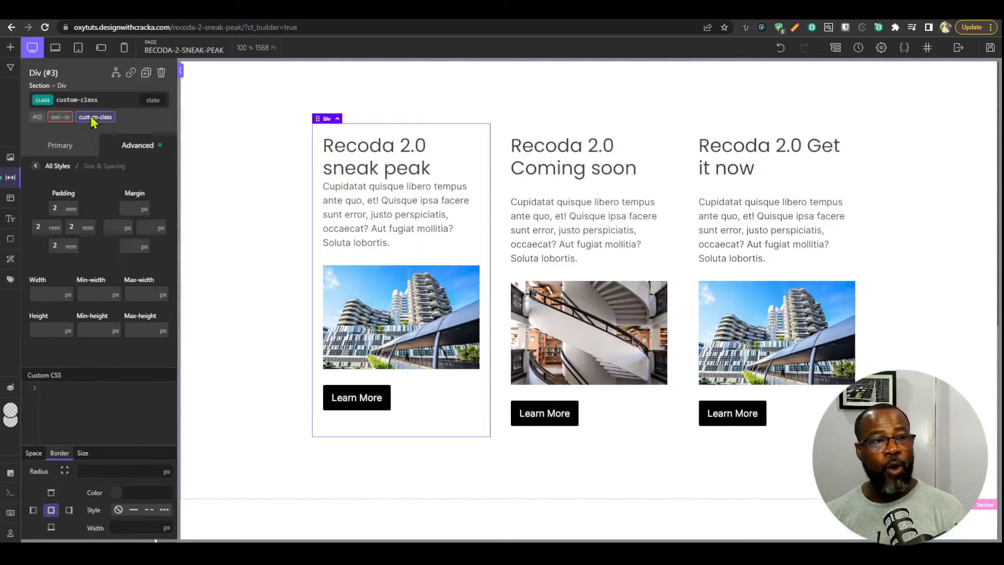
Switch between the first card's ID and custom-class selectors to compare their styles, ending on custom-class
{"action": "left_click", "coordinate": [38, 117]}
{"action": "left_click", "coordinate": [79, 117]}
{"action": "left_click", "coordinate": [38, 118]}
{"action": "left_click", "coordinate": [97, 117]}
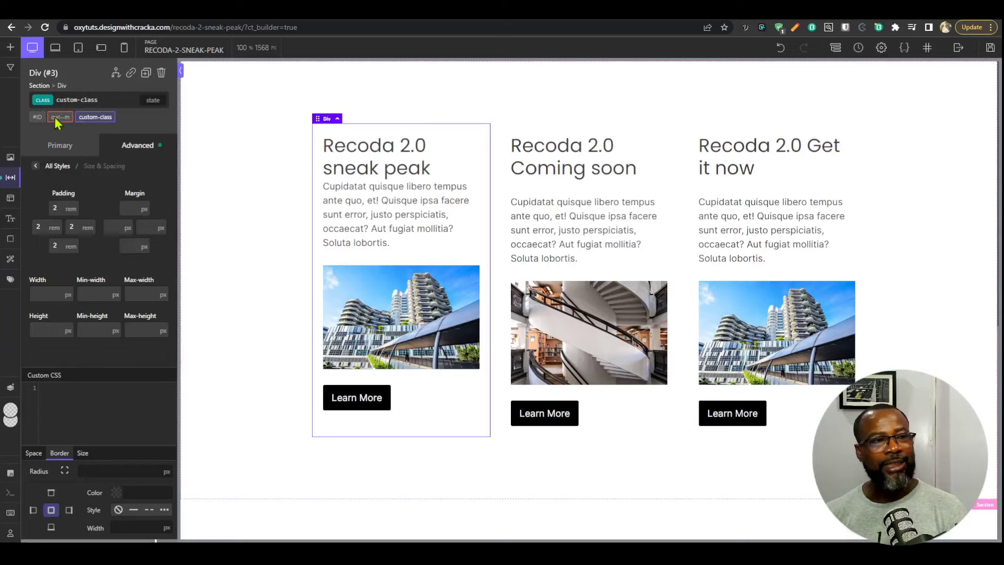
{"action": "left_click", "coordinate": [36, 117]}
{"action": "left_click", "coordinate": [105, 118]}
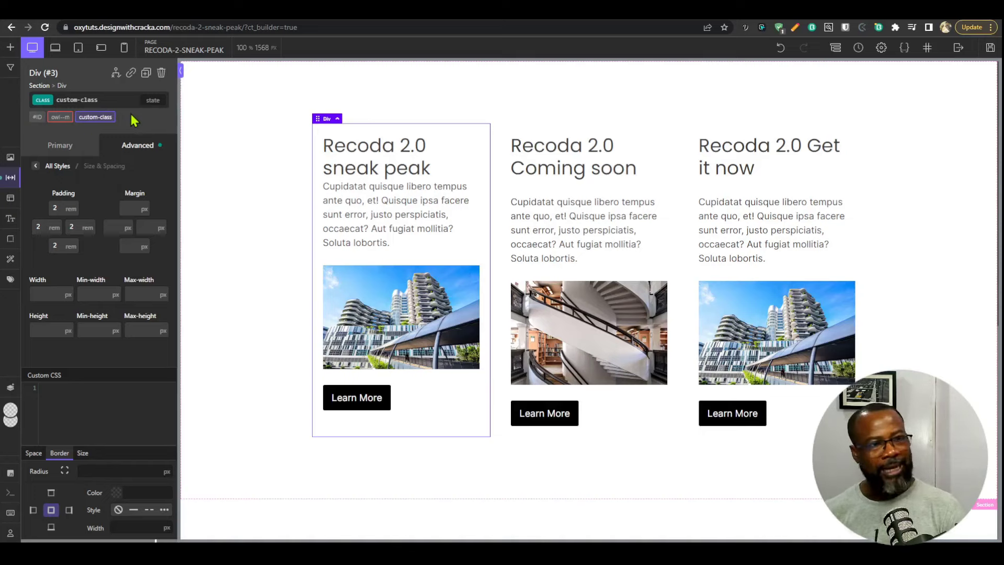
{"action": "left_click", "coordinate": [37, 118]}
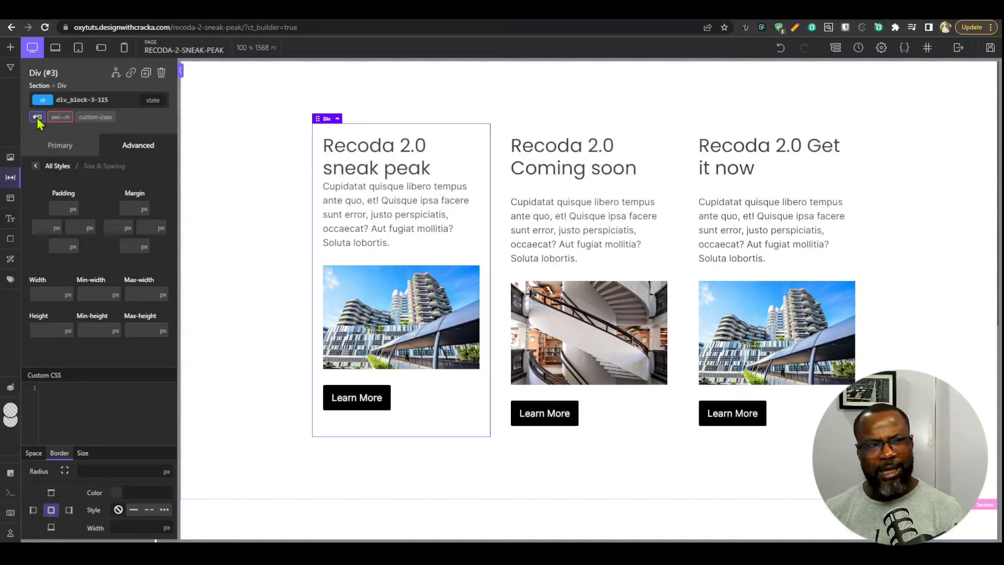
{"action": "left_click", "coordinate": [95, 116]}
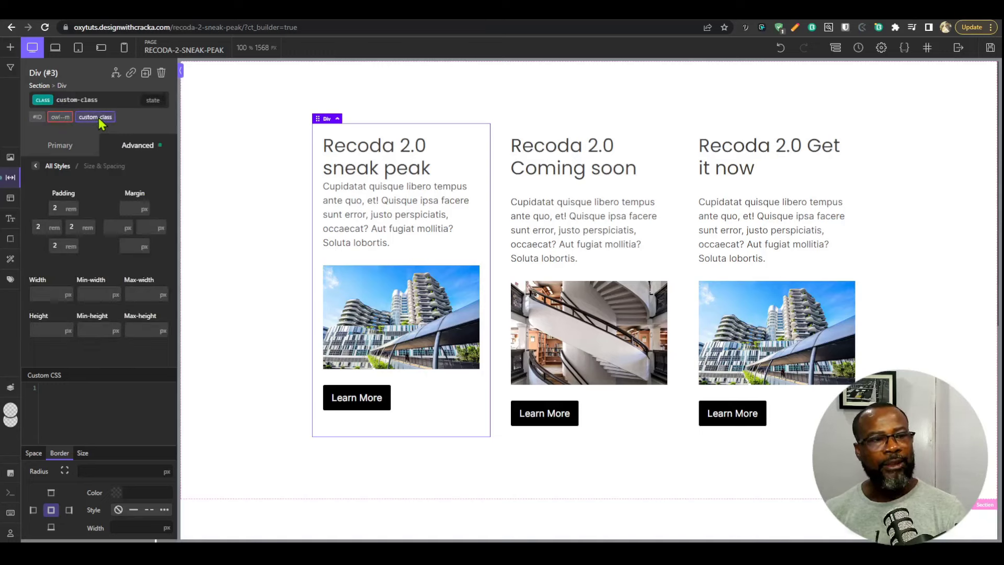
Add background: yellow; to the custom CSS of the cards' custom-class
{"action": "left_click", "coordinate": [84, 406]}
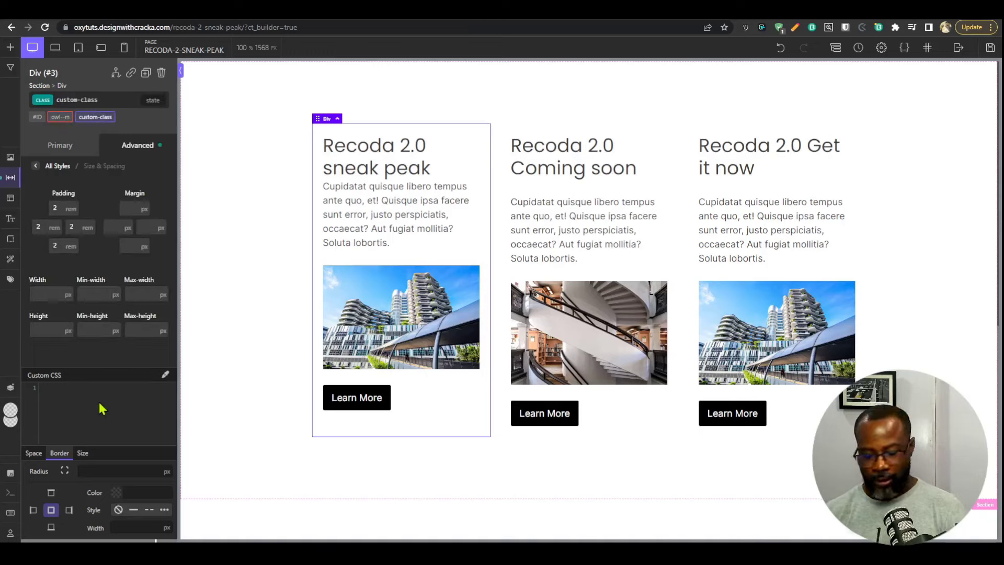
{"action": "type", "text": "background: "}
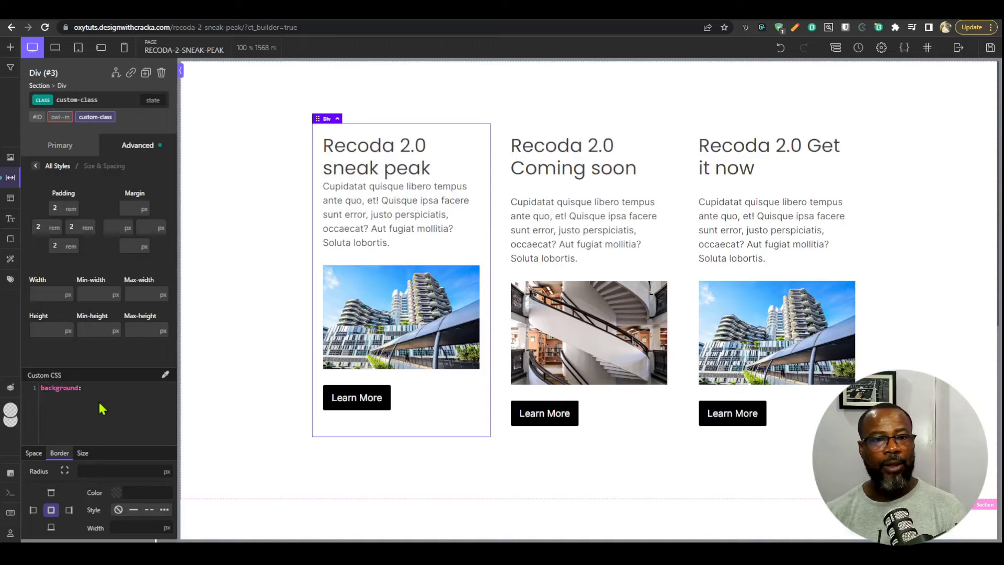
{"action": "type", "text": "yellow;"}
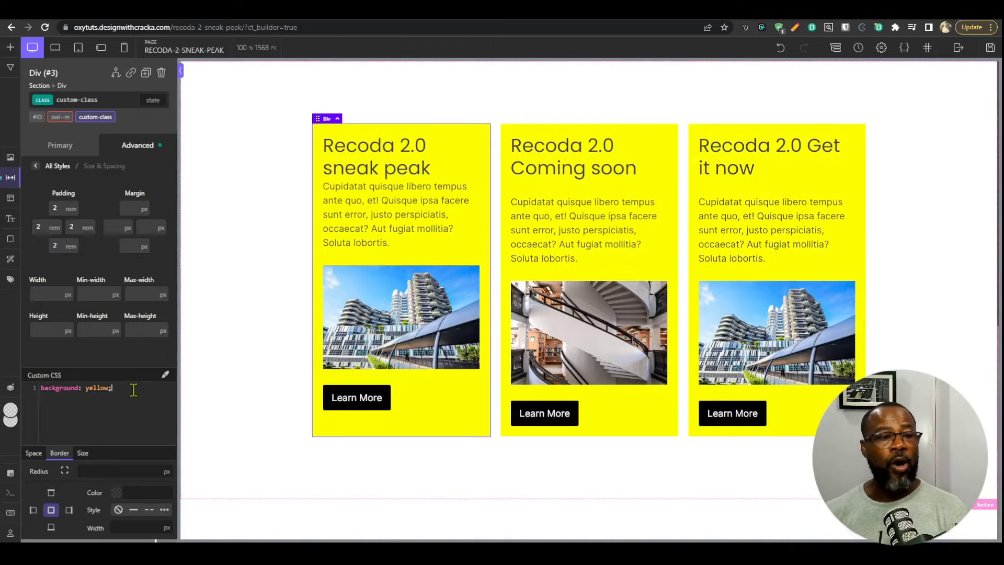
Select the first card's heading, return to its div, and remove the yellow value from the custom-class background declaration
{"action": "left_click", "coordinate": [389, 166]}
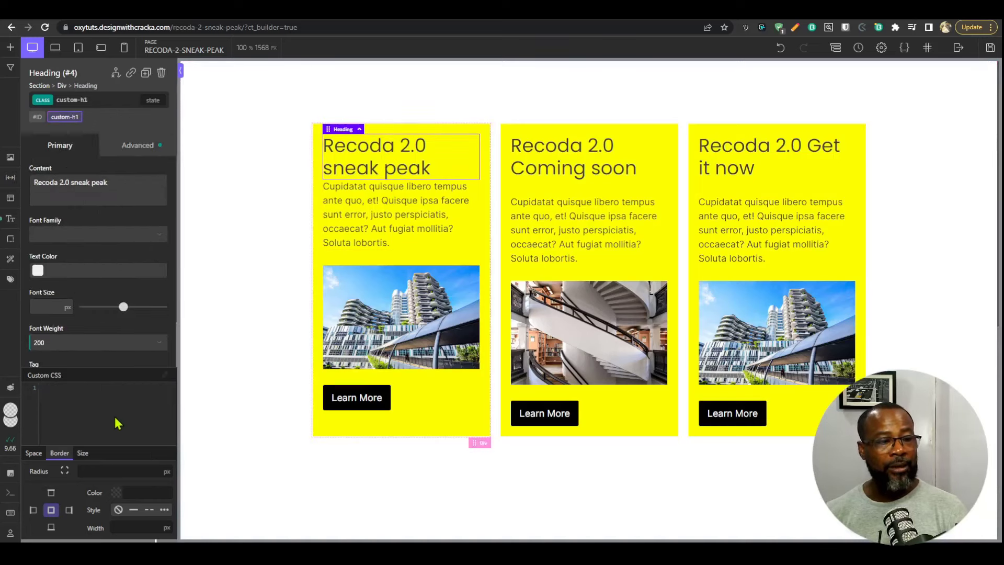
{"action": "left_click", "coordinate": [489, 188]}
{"action": "left_click", "coordinate": [129, 385]}
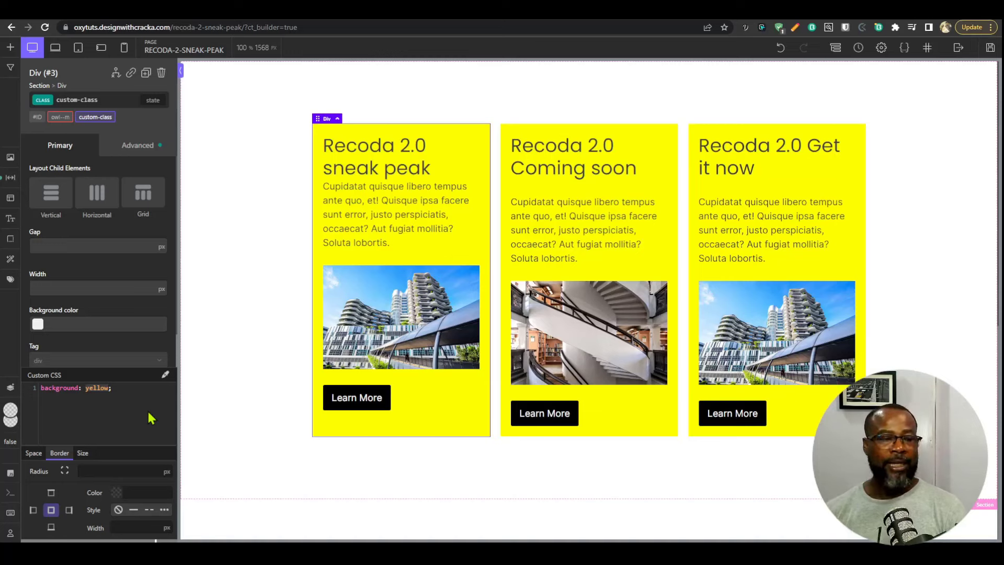
{"action": "key", "text": "BackSpace"}
{"action": "key", "text": "BackSpace"}
{"action": "key", "text": "BackSpace"}
{"action": "key", "text": "BackSpace"}
{"action": "key", "text": "BackSpace"}
{"action": "key", "text": "BackSpace"}
{"action": "key", "text": "BackSpace"}
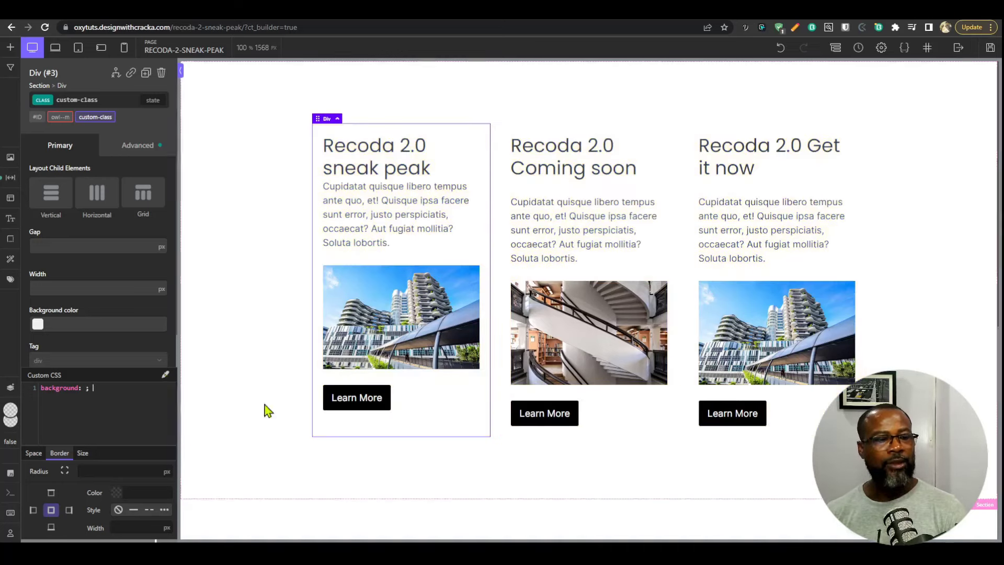
Hide the main sidebar and try to set the custom-class background to #dae4ff with the Custom CSS color picker
{"action": "left_click", "coordinate": [343, 401]}
{"action": "left_click", "coordinate": [470, 139]}
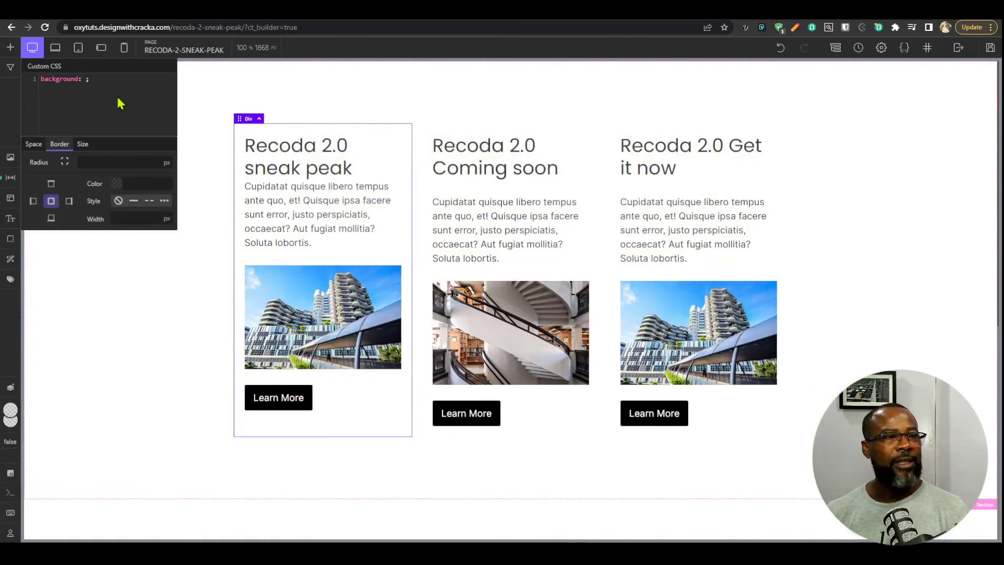
{"action": "left_click", "coordinate": [165, 66]}
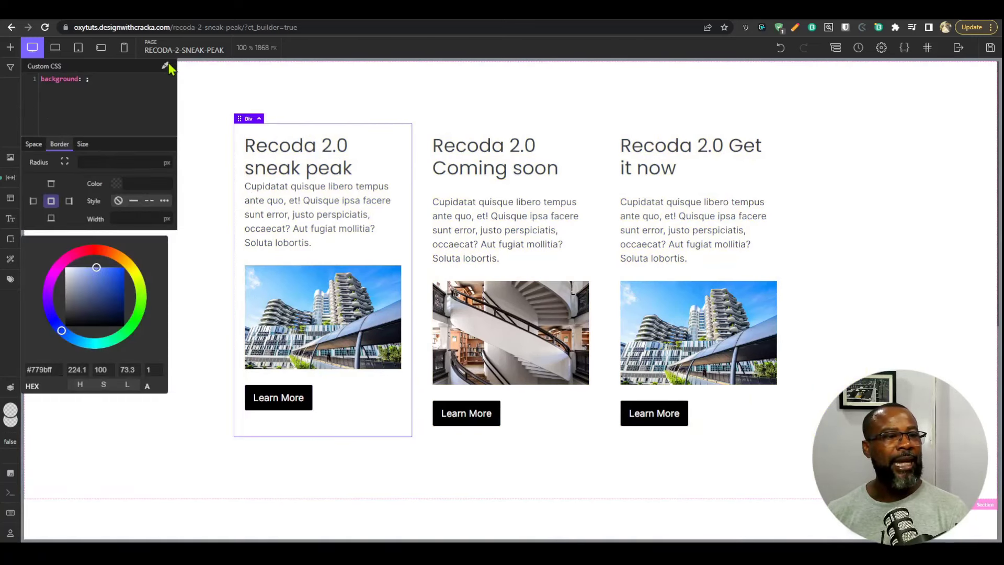
{"action": "left_click_drag", "start_coordinate": [80, 279], "coordinate": [74, 264]}
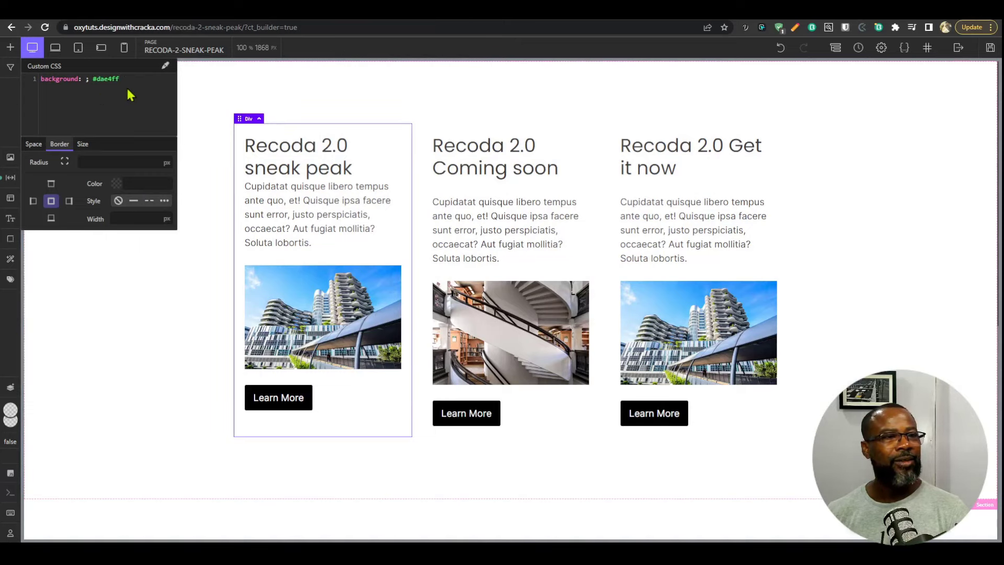
Delete the semicolon and the #dae4ff color code after background: in the first card's custom CSS
{"action": "left_click_drag", "start_coordinate": [120, 79], "coordinate": [93, 79]}
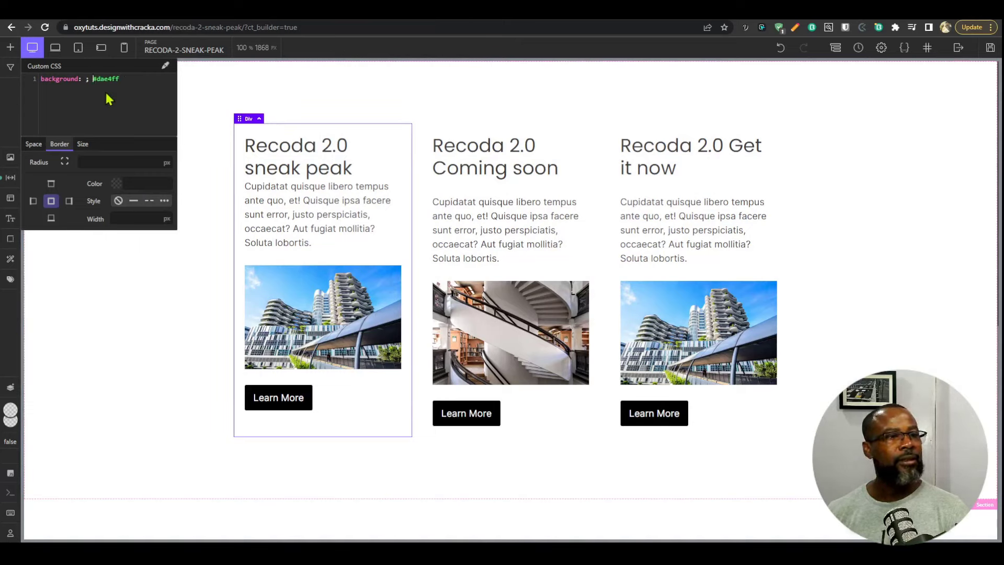
{"action": "left_click", "coordinate": [86, 79]}
{"action": "key", "text": "shift+End"}
{"action": "key", "text": "BackSpace"}
Set the custom-class background to light blue #eefbff with the Custom CSS color picker
{"action": "left_click", "coordinate": [166, 68]}
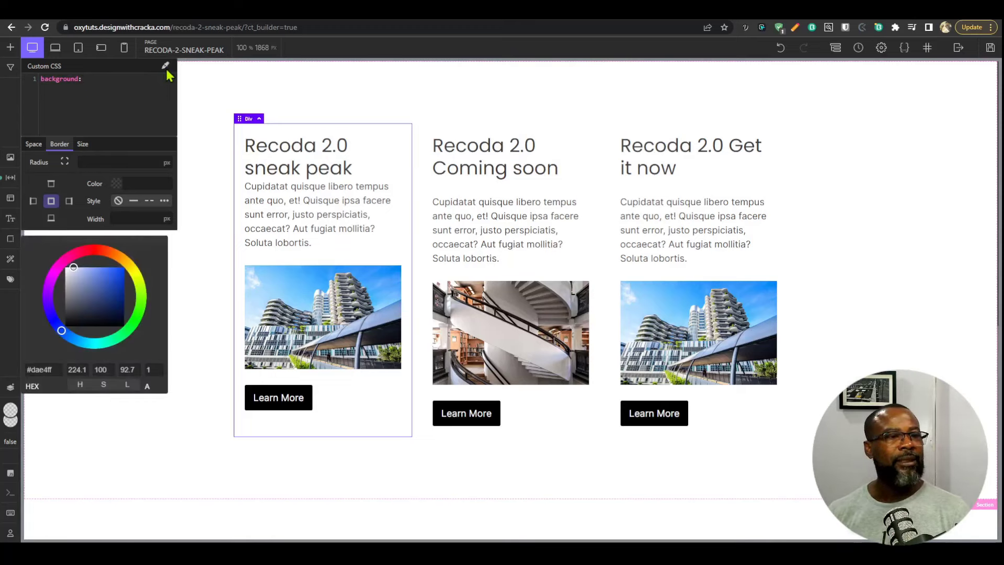
{"action": "left_click_drag", "start_coordinate": [98, 269], "coordinate": [86, 349]}
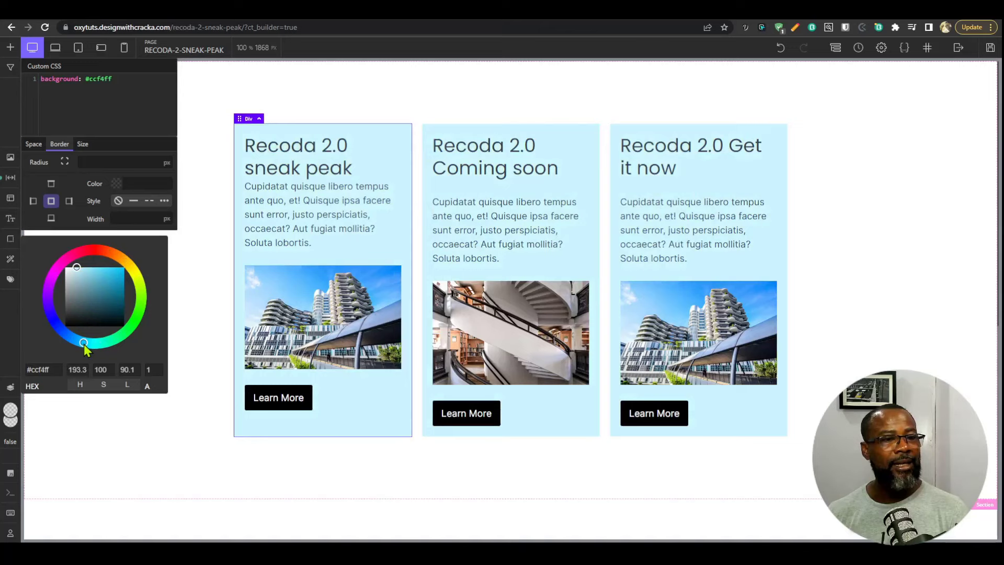
{"action": "left_click_drag", "start_coordinate": [73, 268], "coordinate": [72, 268]}
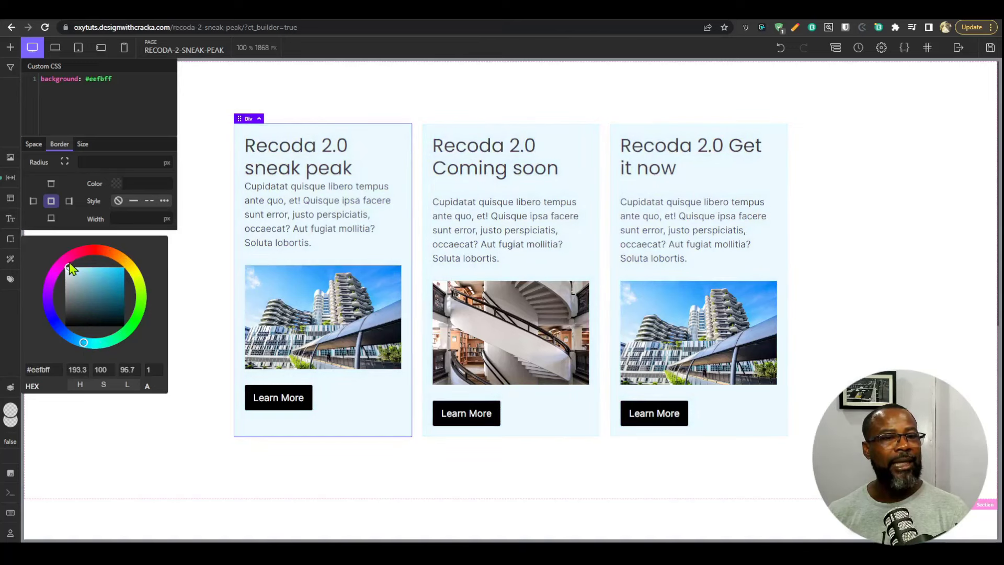
{"action": "left_click", "coordinate": [145, 101]}
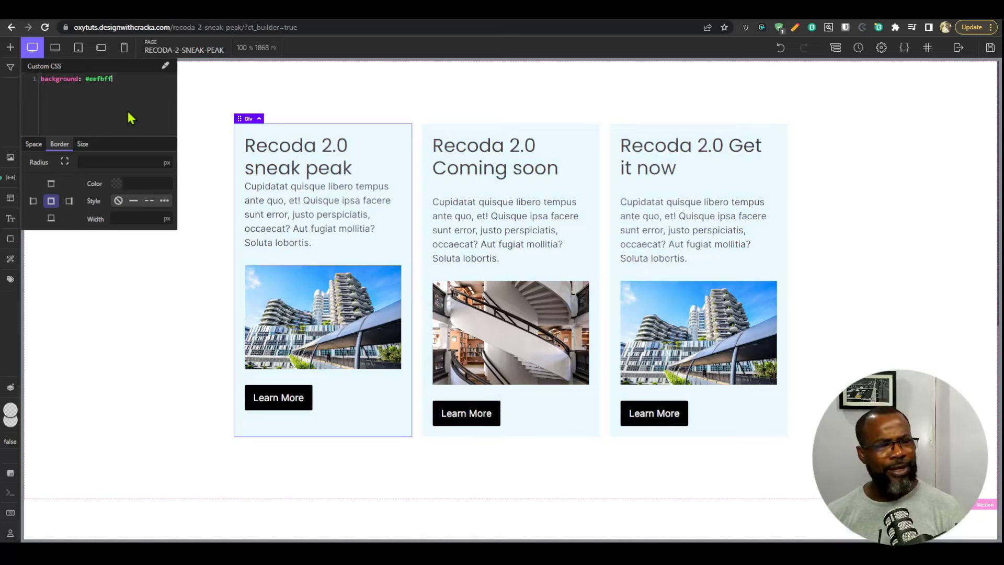
Select the first card's heading, then the middle card's div, and look through the div's advanced style categories up to Effects
{"action": "left_click", "coordinate": [386, 150]}
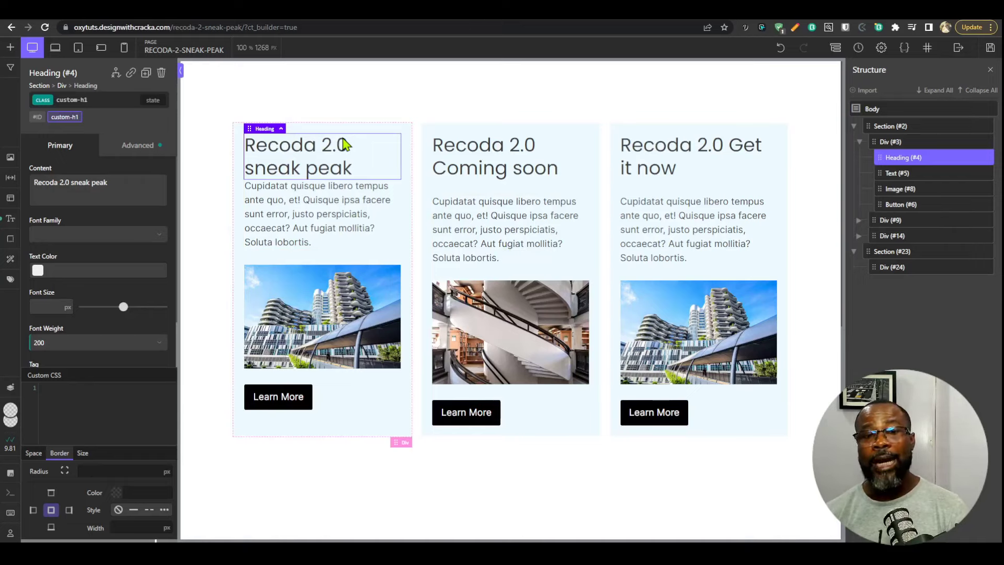
{"action": "left_click", "coordinate": [426, 157]}
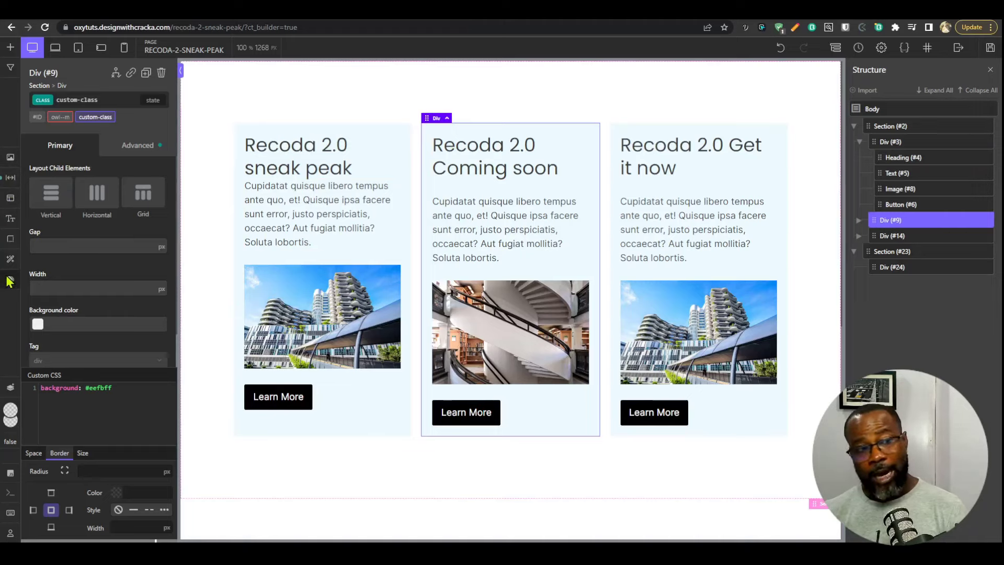
{"action": "left_click", "coordinate": [10, 157]}
{"action": "left_click", "coordinate": [10, 178]}
{"action": "left_click", "coordinate": [10, 198]}
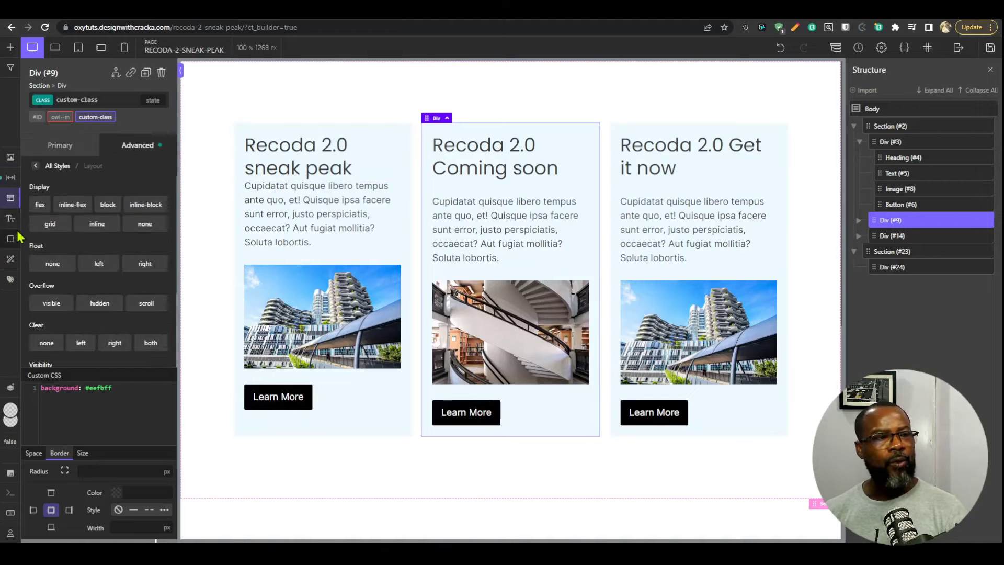
{"action": "left_click", "coordinate": [10, 218]}
{"action": "left_click", "coordinate": [11, 240]}
{"action": "left_click", "coordinate": [9, 259]}
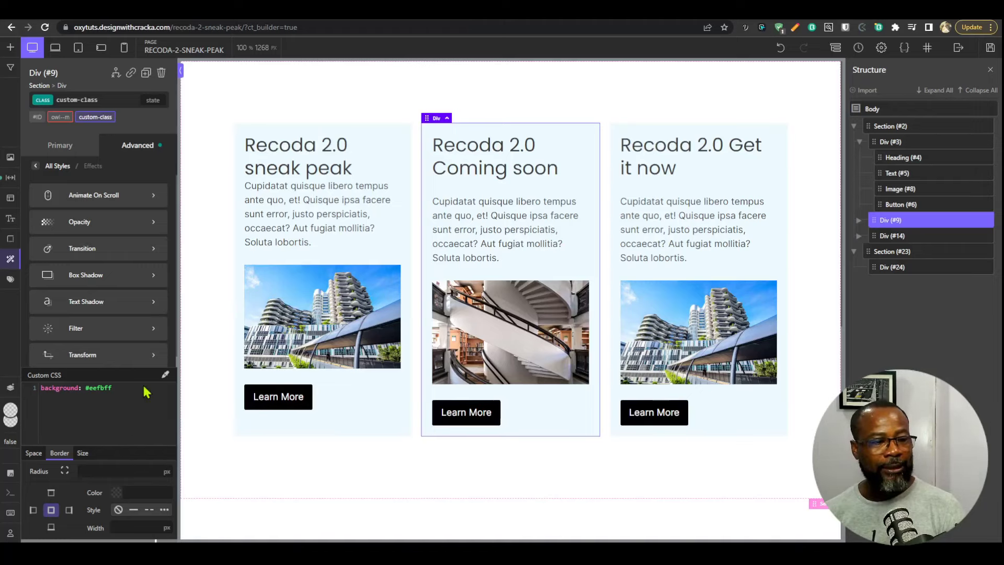
Look through the middle card div's custom attributes, Effects and Borders settings, ending on its advanced Attributes category
{"action": "left_click", "coordinate": [8, 280]}
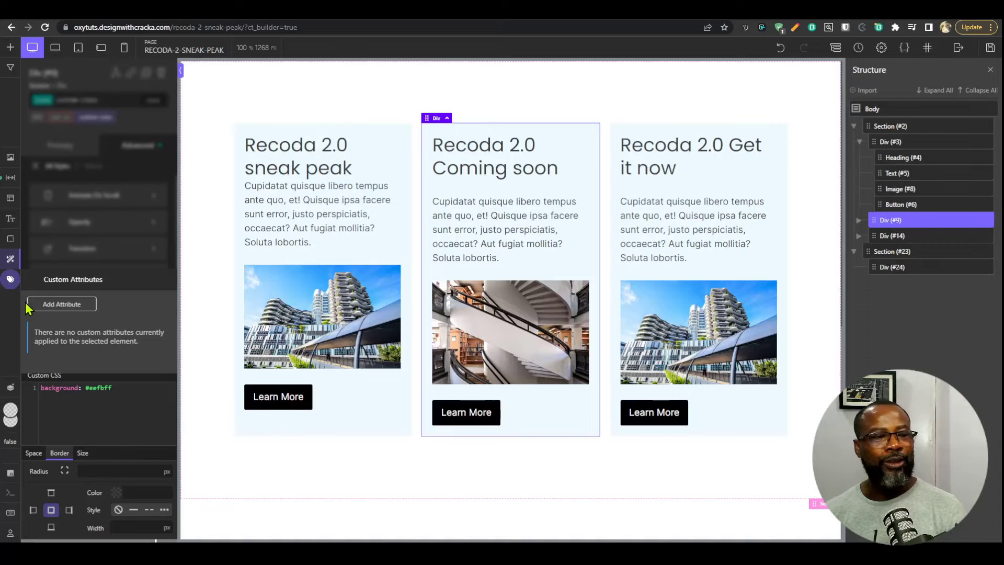
{"action": "left_click", "coordinate": [11, 260]}
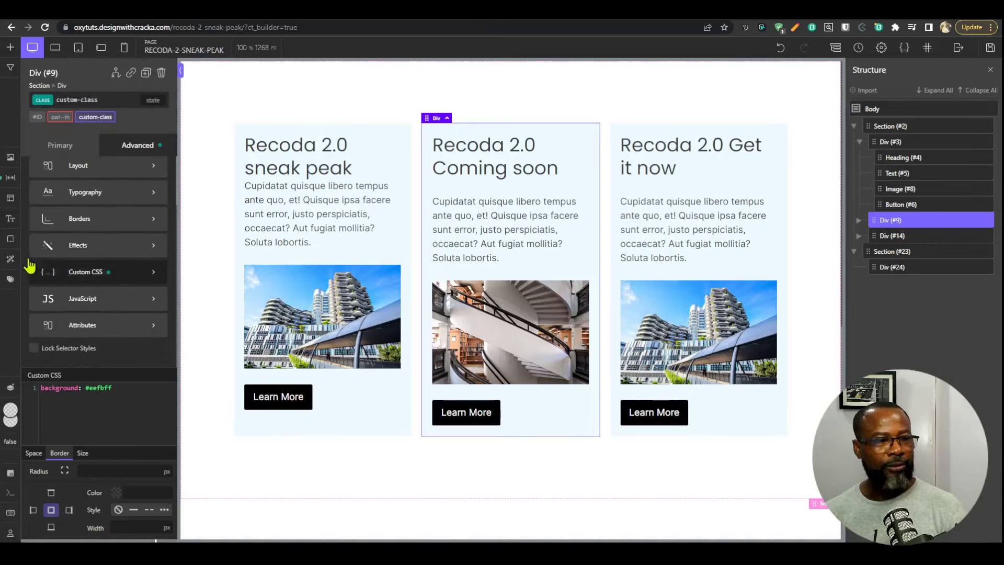
{"action": "left_click", "coordinate": [10, 239]}
{"action": "left_click", "coordinate": [11, 259]}
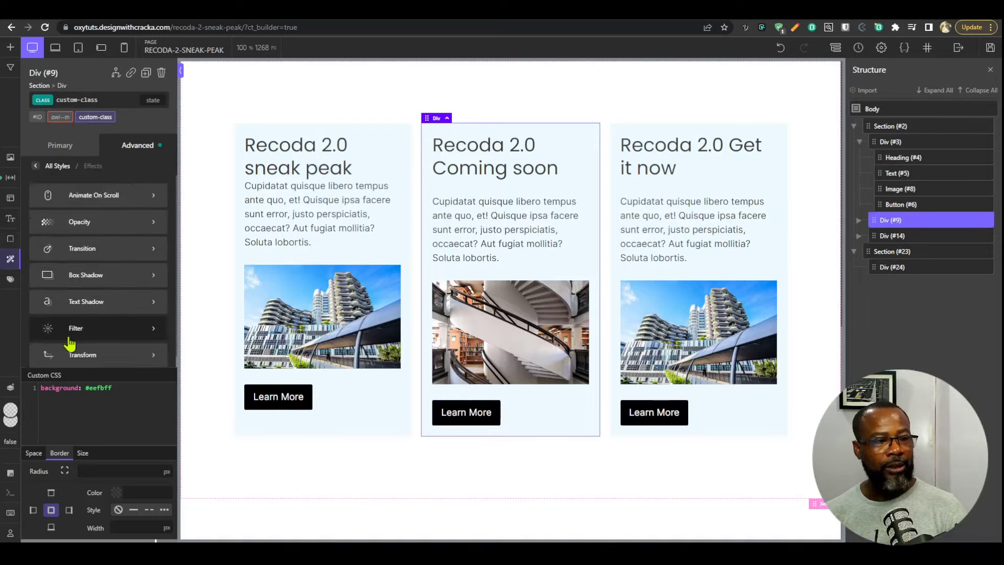
{"action": "left_click", "coordinate": [10, 240]}
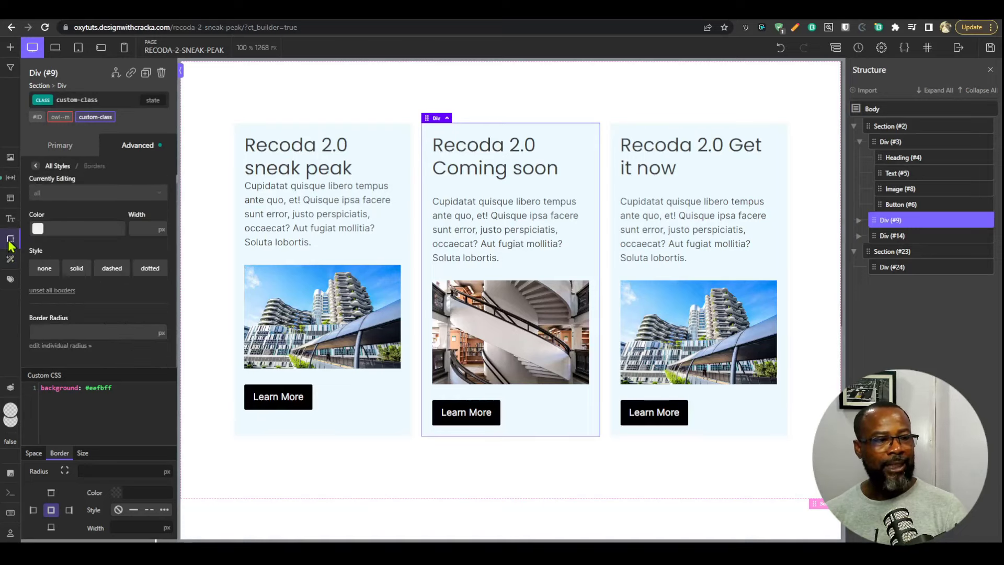
{"action": "left_click", "coordinate": [131, 149]}
{"action": "scroll", "coordinate": [109, 305], "scroll_direction": "down", "scroll_amount": 1}
{"action": "left_click", "coordinate": [90, 342]}
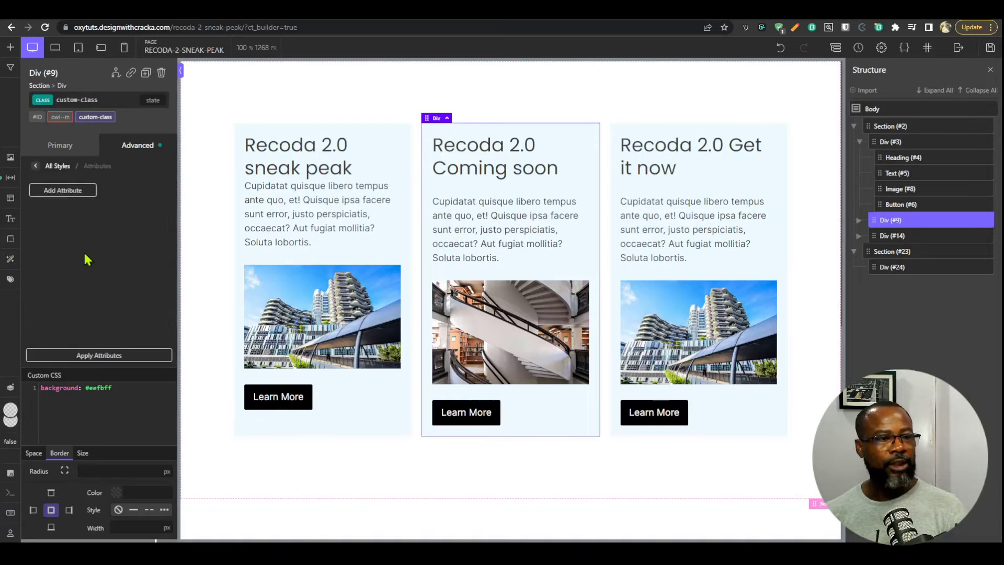
Add three blank custom attributes to the middle card's div with Recoda's Custom Attributes panel
{"action": "left_click", "coordinate": [11, 280]}
{"action": "left_click", "coordinate": [78, 306]}
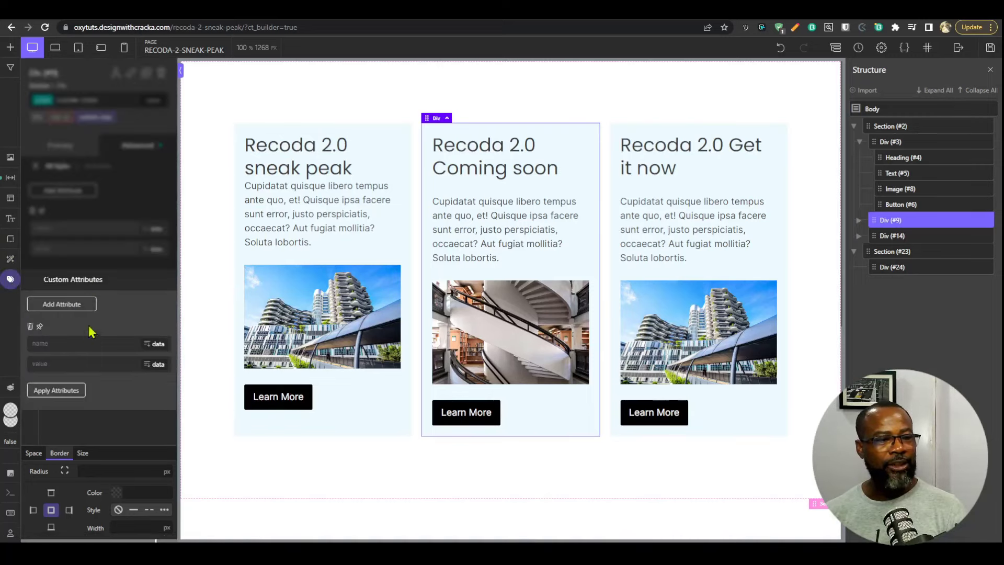
{"action": "left_click", "coordinate": [63, 305]}
{"action": "left_click", "coordinate": [71, 306]}
{"action": "scroll", "coordinate": [95, 393], "scroll_direction": "down", "scroll_amount": 1}
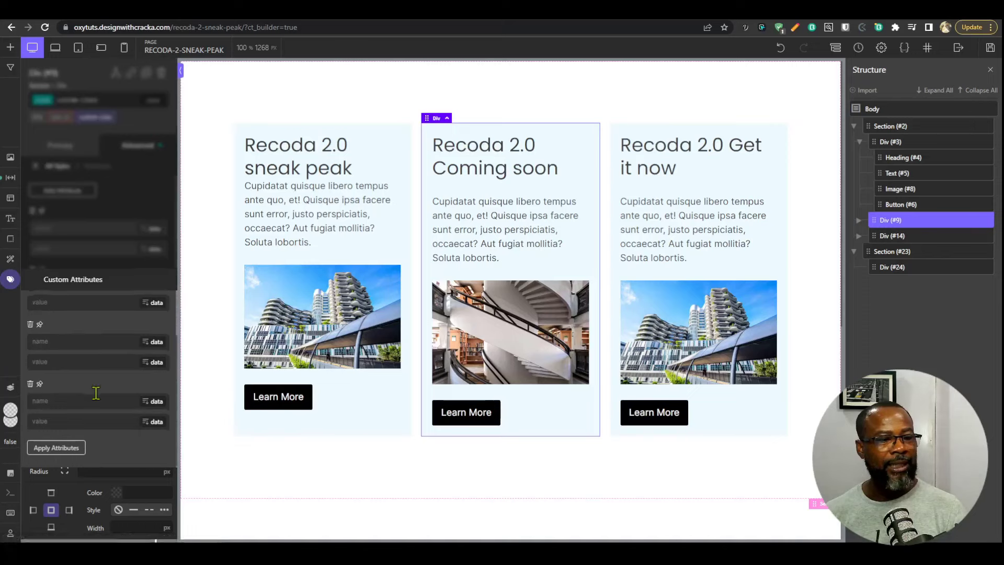
{"action": "scroll", "coordinate": [97, 392], "scroll_direction": "up", "scroll_amount": 1}
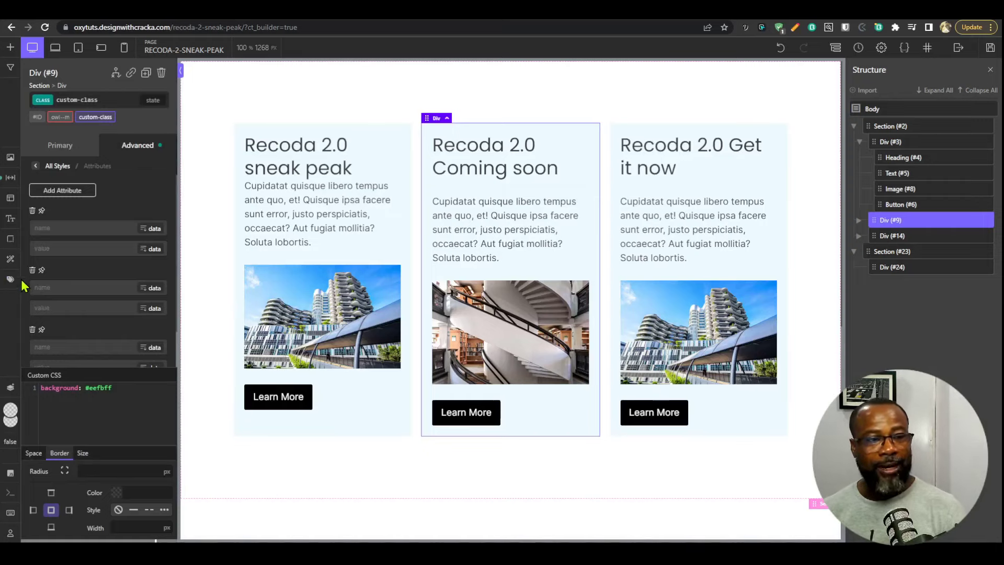
Delete the three blank attributes from the middle card's div and check the Custom Attributes panel
{"action": "left_click", "coordinate": [32, 212]}
{"action": "left_click", "coordinate": [32, 212]}
{"action": "left_click", "coordinate": [32, 212]}
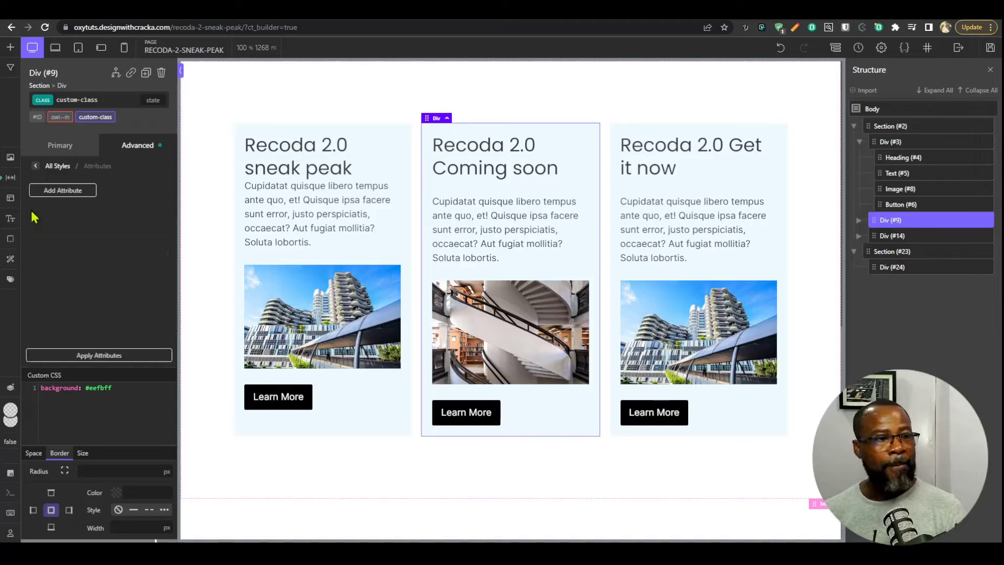
{"action": "left_click", "coordinate": [10, 279]}
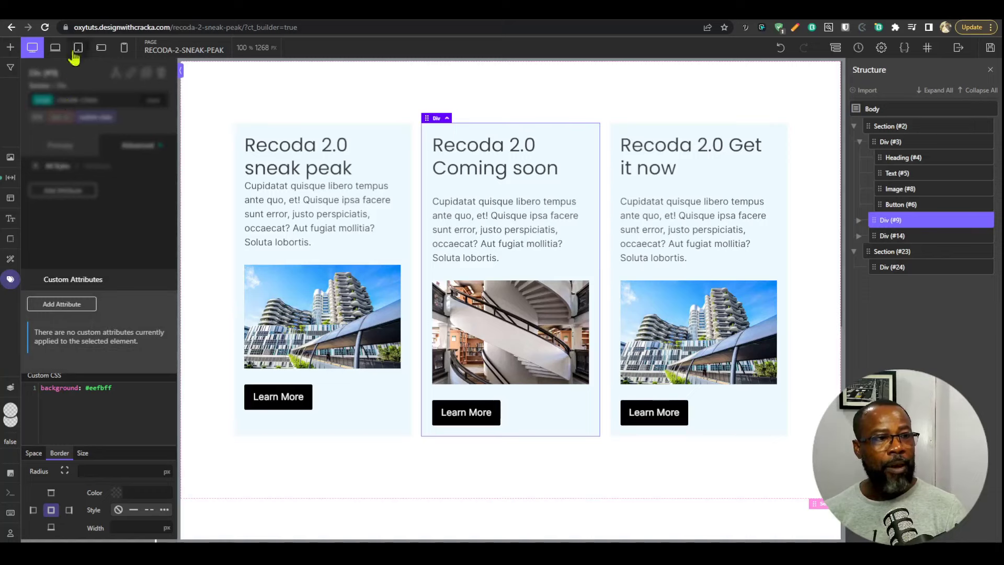
{"action": "left_click", "coordinate": [10, 279]}
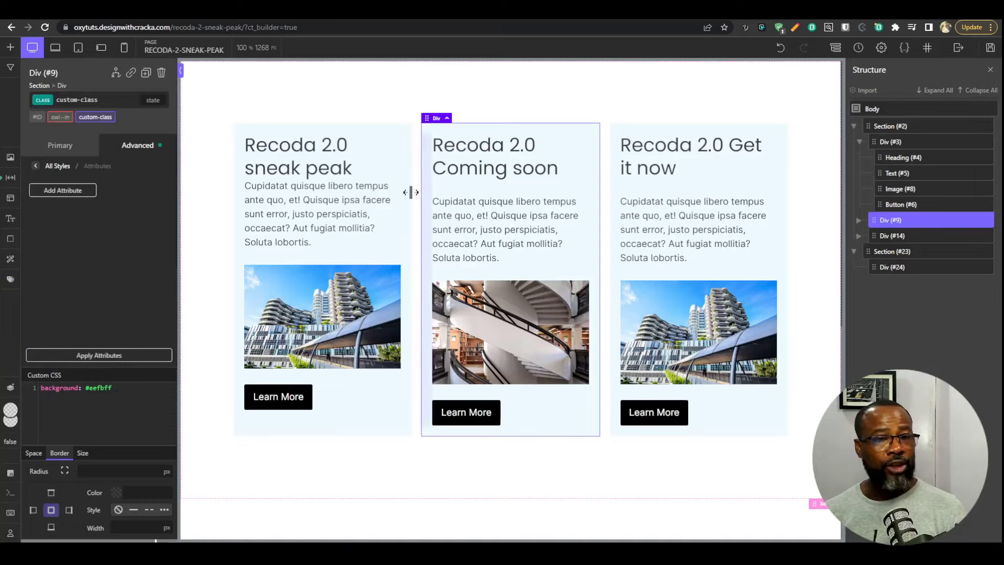
With the first card's div selected, set the custom-class background color to green #07b98b and its foreground color to blue #0710b9
{"action": "left_click", "coordinate": [11, 415]}
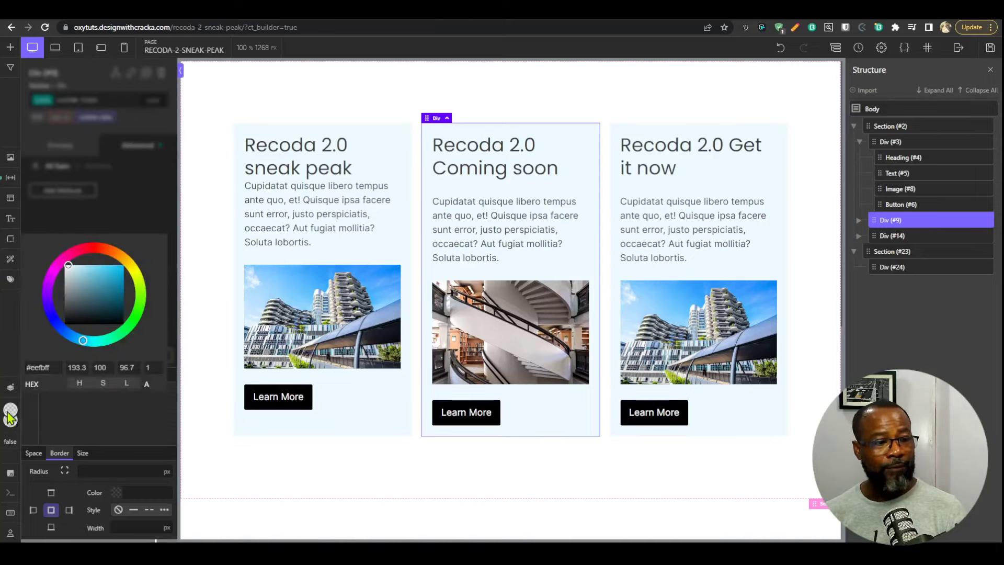
{"action": "left_click", "coordinate": [377, 130]}
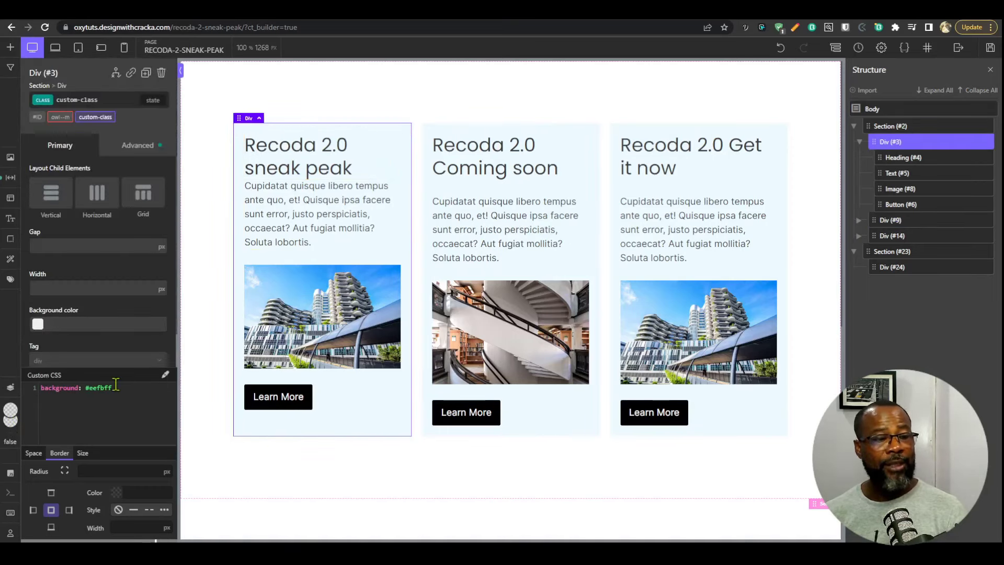
{"action": "left_click", "coordinate": [11, 421]}
{"action": "left_click", "coordinate": [110, 290]}
{"action": "left_click_drag", "start_coordinate": [110, 289], "coordinate": [121, 281]}
{"action": "left_click", "coordinate": [119, 336]}
{"action": "left_click_drag", "start_coordinate": [119, 338], "coordinate": [108, 347]}
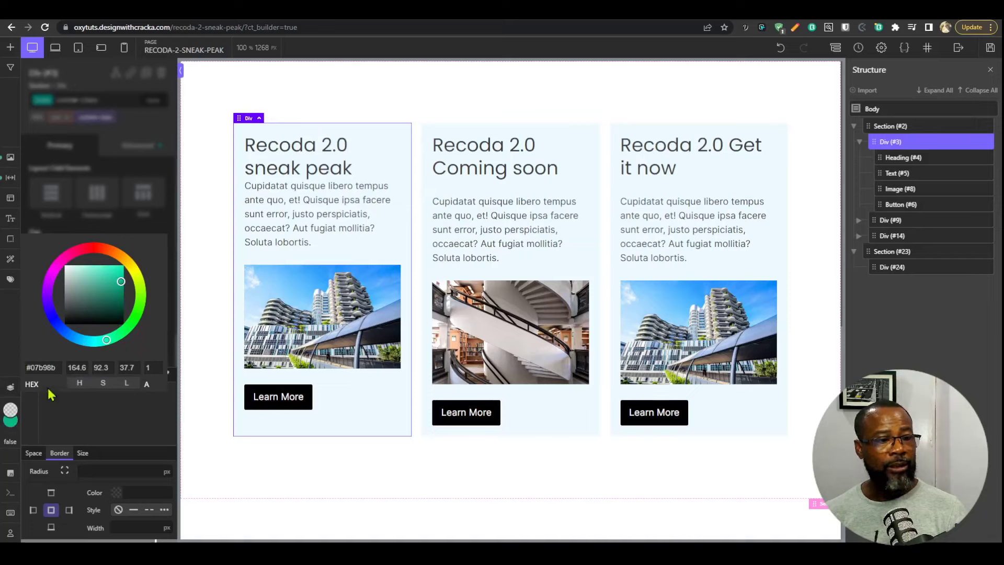
{"action": "left_click", "coordinate": [10, 414]}
{"action": "left_click_drag", "start_coordinate": [113, 253], "coordinate": [63, 323]}
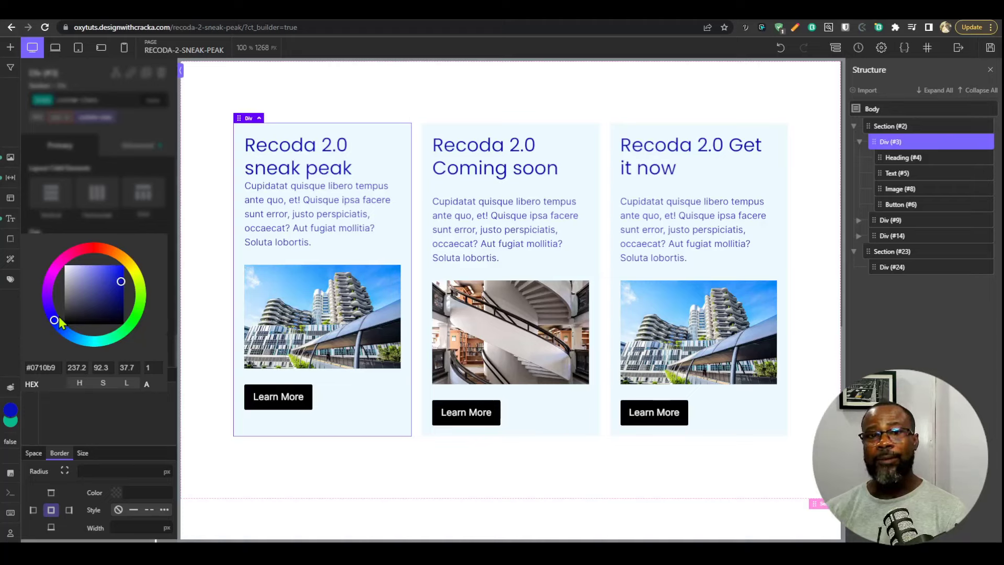
Clear the background: #eefbff rule from the first card's custom CSS
{"action": "left_click", "coordinate": [9, 424]}
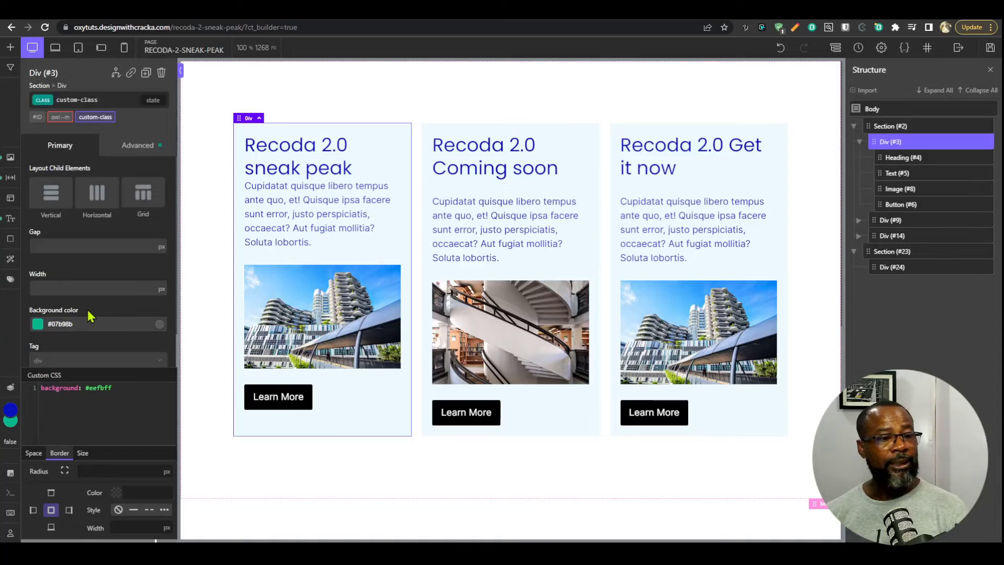
{"action": "left_click", "coordinate": [129, 387]}
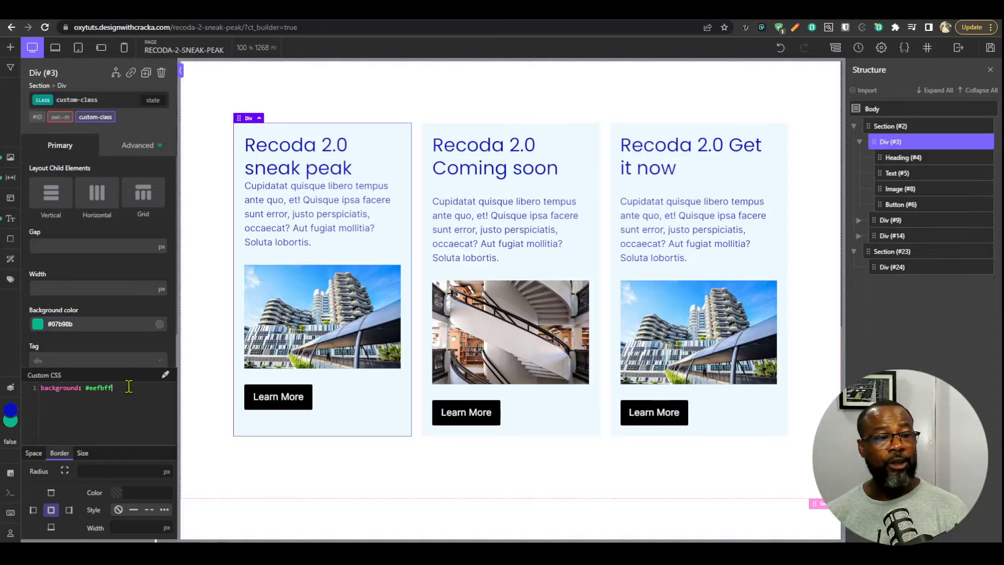
{"action": "left_click", "coordinate": [32, 390]}
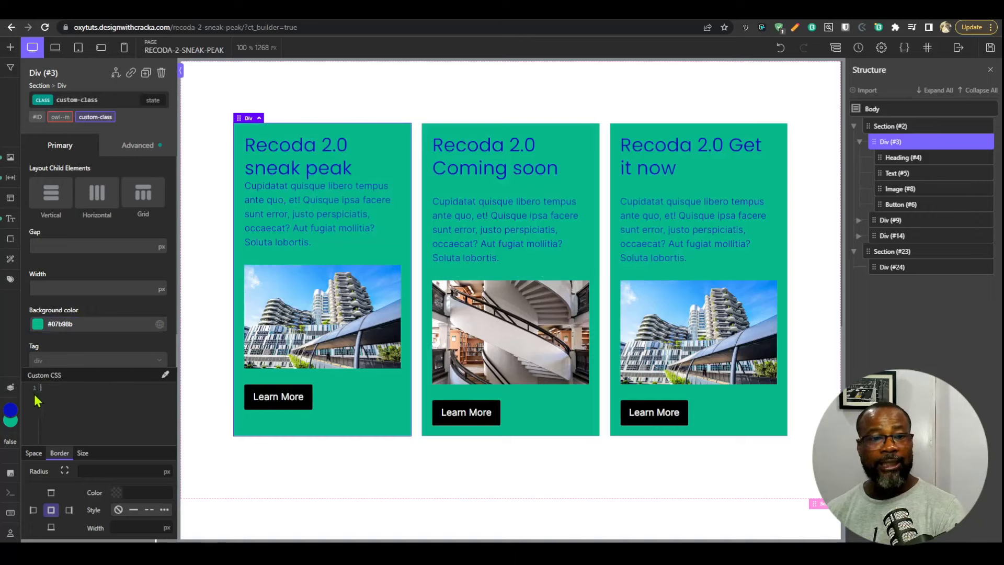
Set the custom-class background color to pale cyan #c3faff with the quick color picker
{"action": "left_click", "coordinate": [10, 421]}
{"action": "left_click_drag", "start_coordinate": [65, 339], "coordinate": [87, 339]}
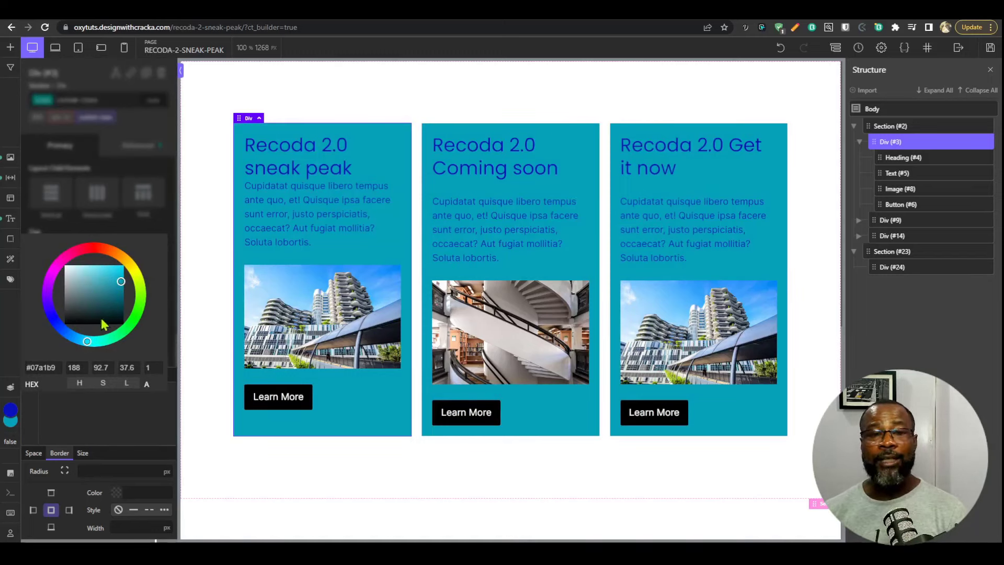
{"action": "left_click", "coordinate": [90, 345]}
{"action": "left_click_drag", "start_coordinate": [99, 292], "coordinate": [79, 250]}
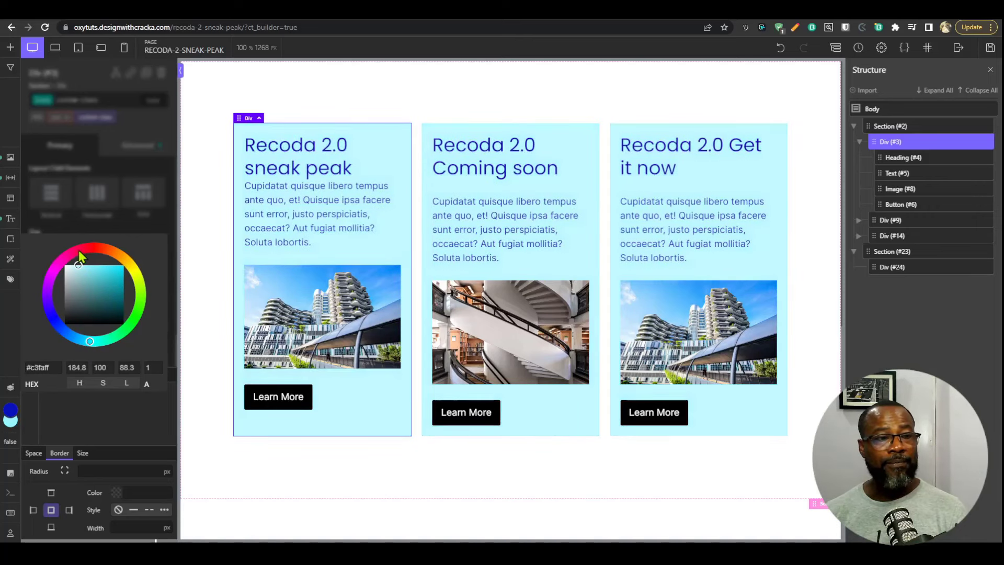
Set the custom-class foreground color to dark blue #15196c with the quick color picker
{"action": "left_click", "coordinate": [10, 412]}
{"action": "mouse_move", "coordinate": [110, 327]}
{"action": "left_mouse_down"}
{"action": "mouse_move", "coordinate": [79, 258]}
{"action": "mouse_move", "coordinate": [112, 290]}
{"action": "mouse_move", "coordinate": [132, 346]}
{"action": "mouse_move", "coordinate": [112, 308]}
{"action": "mouse_move", "coordinate": [120, 299]}
{"action": "mouse_move", "coordinate": [123, 319]}
{"action": "left_mouse_up"}
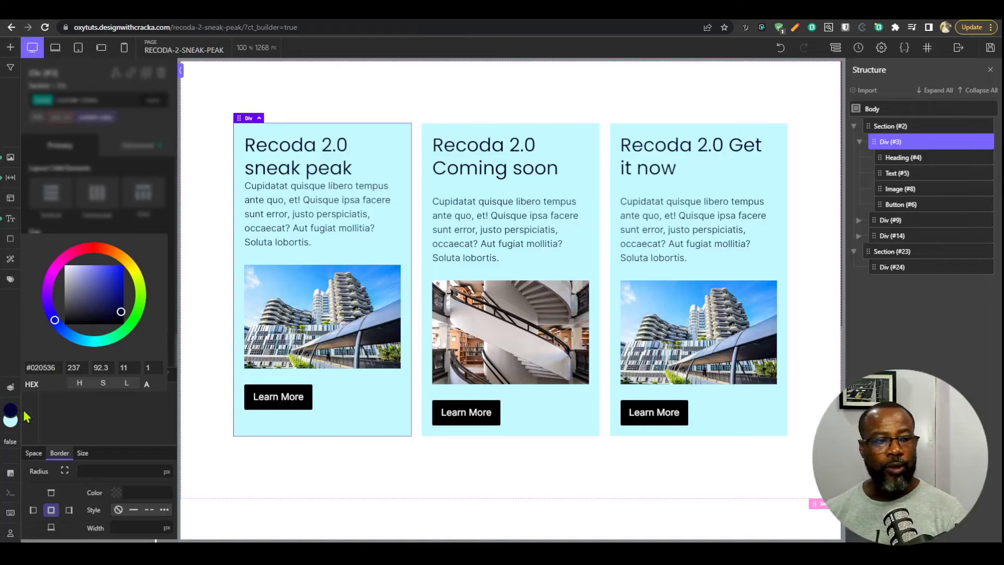
{"action": "left_click_drag", "start_coordinate": [79, 267], "coordinate": [115, 306]}
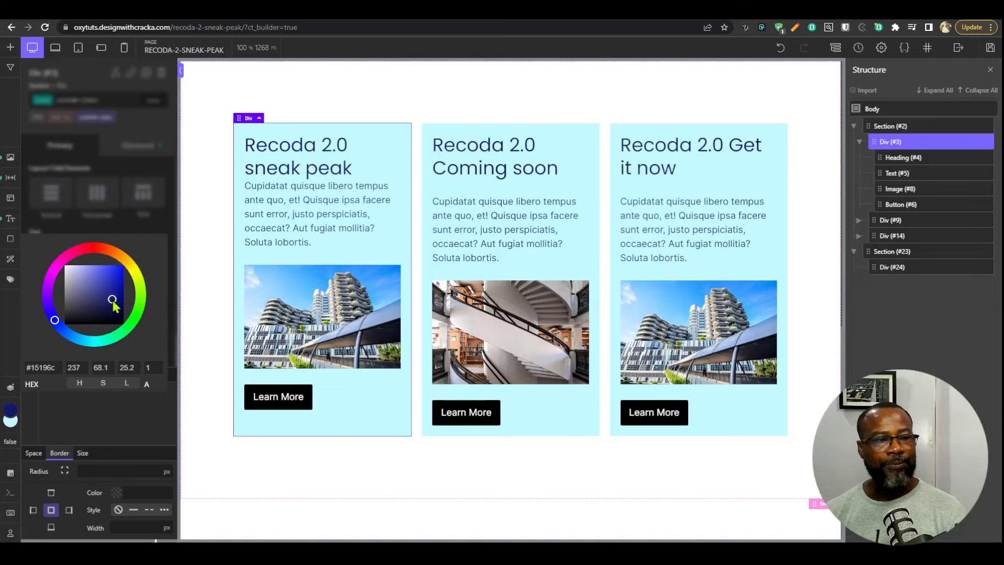
Check the first card's heading colors, then clear the text color in the first card div's typography settings
{"action": "left_click", "coordinate": [291, 168]}
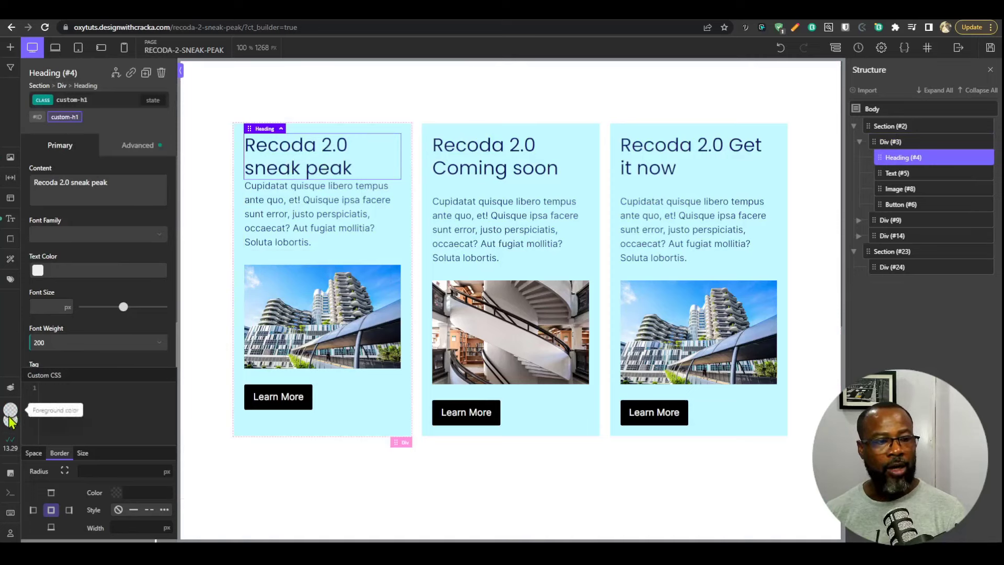
{"action": "left_click", "coordinate": [403, 135]}
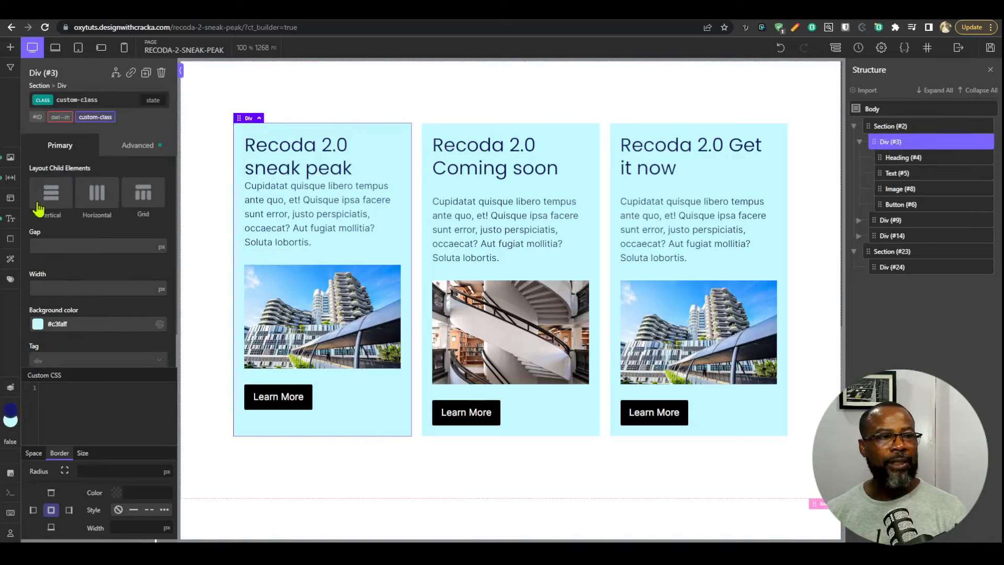
{"action": "left_click", "coordinate": [10, 220]}
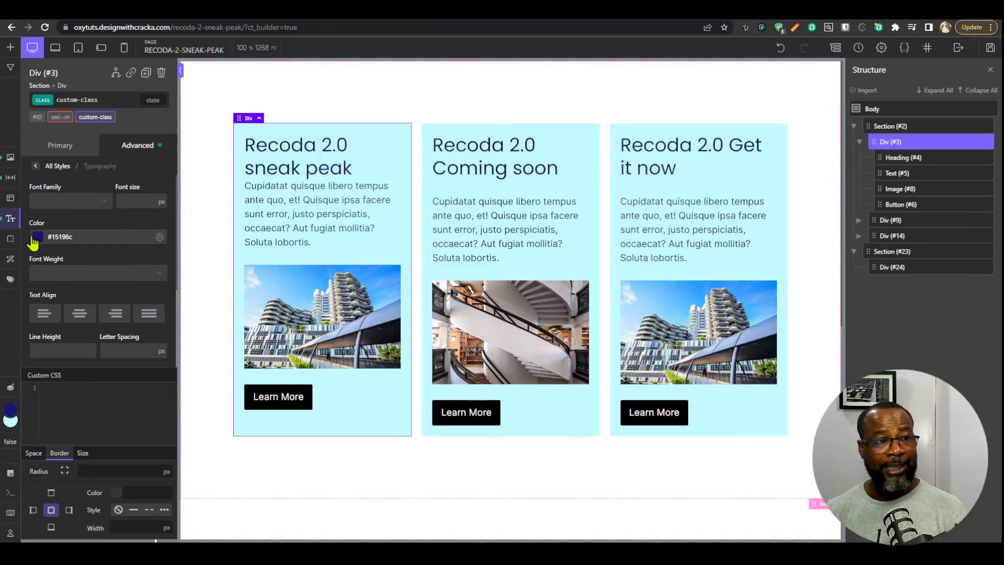
{"action": "left_click", "coordinate": [92, 236]}
{"action": "left_click_drag", "start_coordinate": [74, 237], "coordinate": [46, 238]}
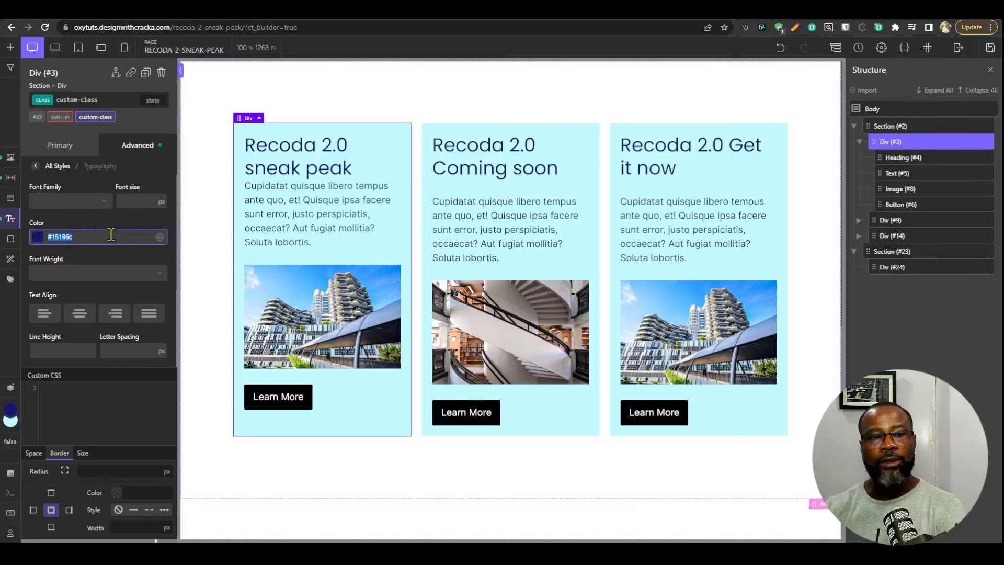
{"action": "key", "text": "BackSpace"}
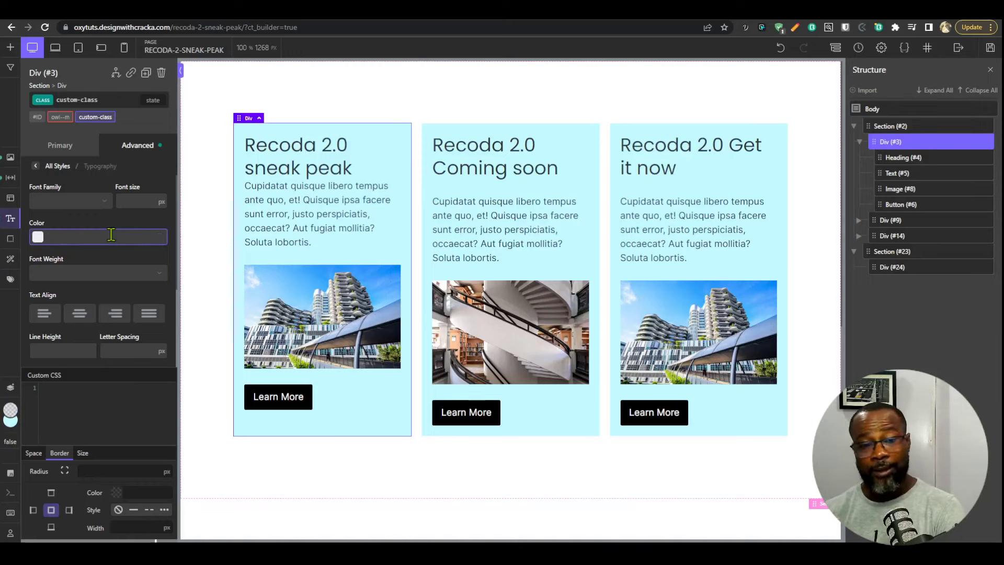
Try #156c47, #baffe2 and black #000000 as the foreground color of the first card's heading to compare contrast ratios
{"action": "left_click", "coordinate": [338, 171]}
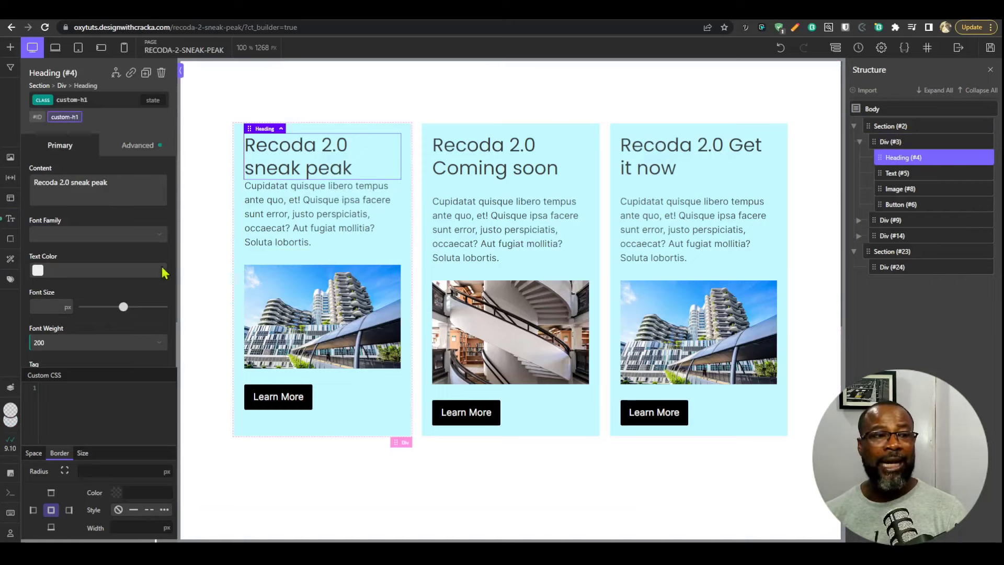
{"action": "left_click", "coordinate": [11, 414]}
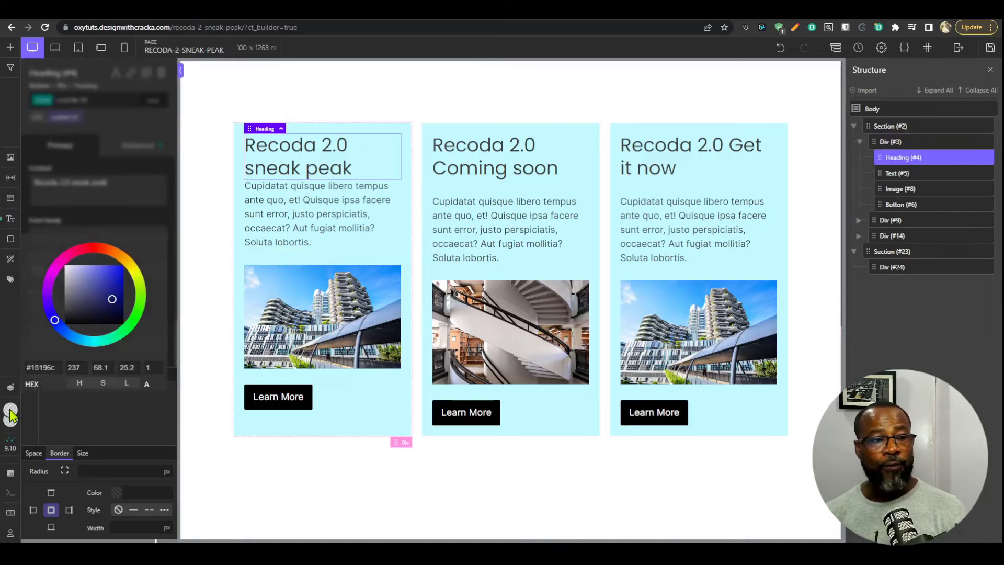
{"action": "mouse_move", "coordinate": [117, 341]}
{"action": "left_mouse_down"}
{"action": "mouse_move", "coordinate": [135, 317]}
{"action": "mouse_move", "coordinate": [131, 278]}
{"action": "mouse_move", "coordinate": [113, 338]}
{"action": "left_mouse_up"}
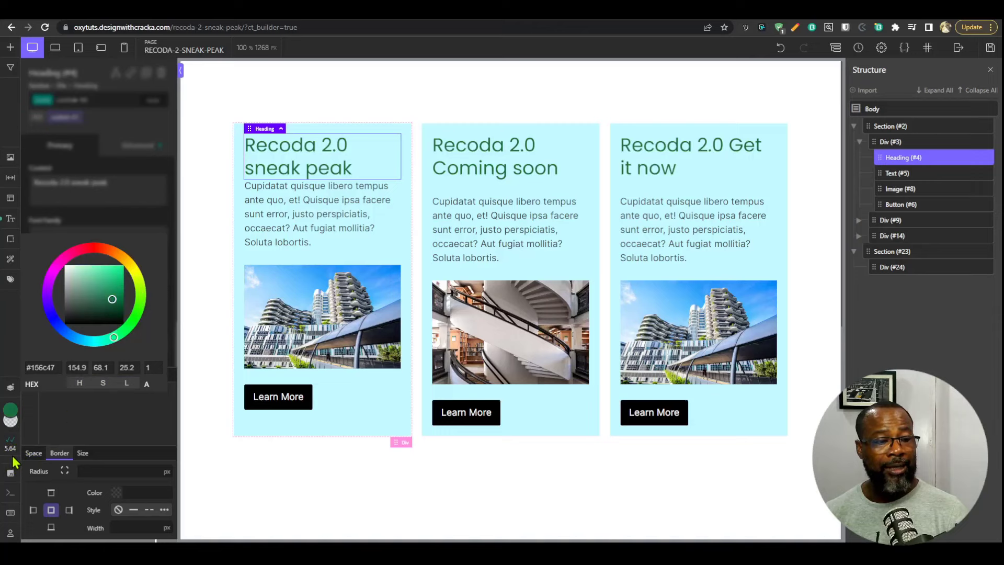
{"action": "left_click_drag", "start_coordinate": [84, 264], "coordinate": [81, 264]}
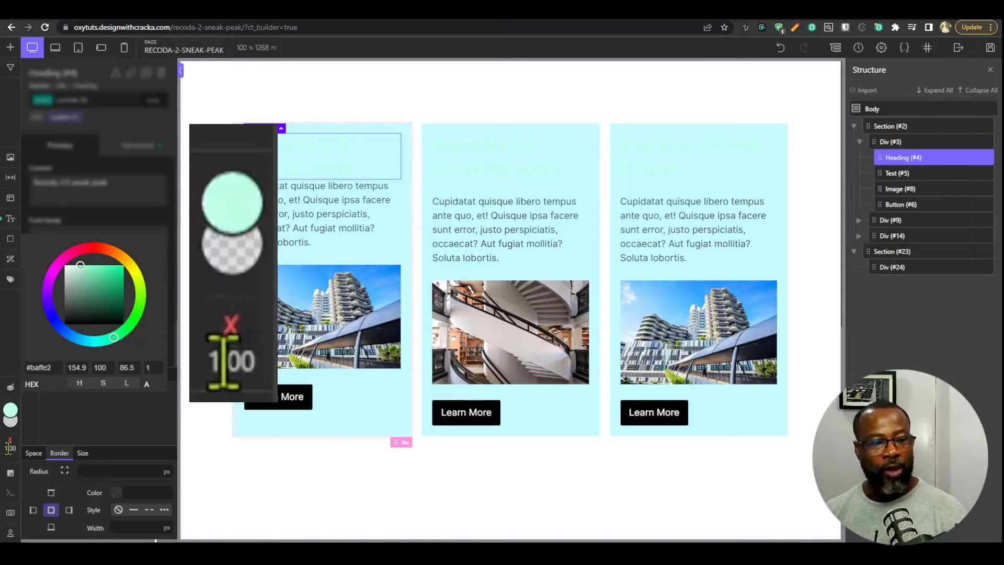
{"action": "left_click_drag", "start_coordinate": [95, 281], "coordinate": [124, 327]}
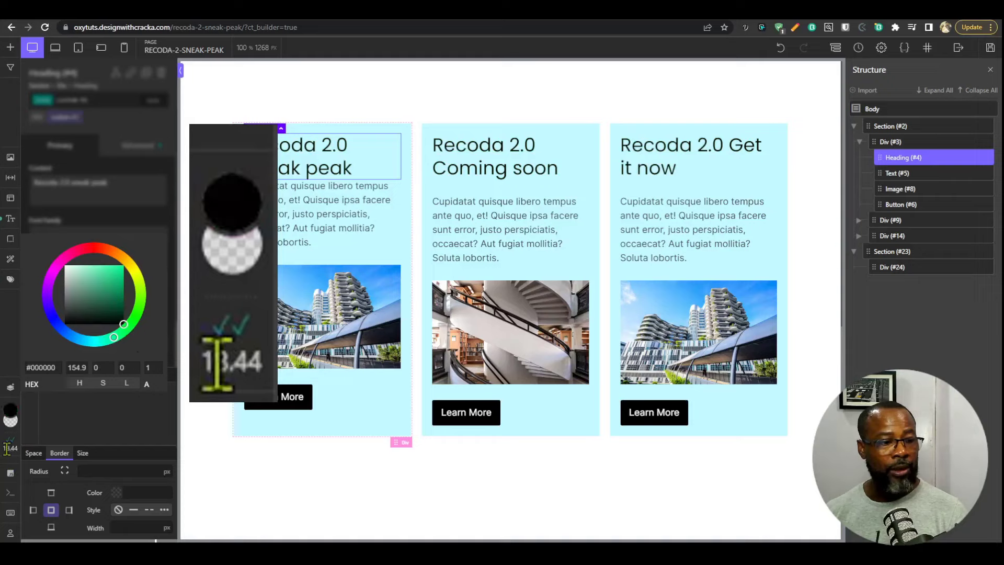
{"action": "left_click", "coordinate": [64, 324]}
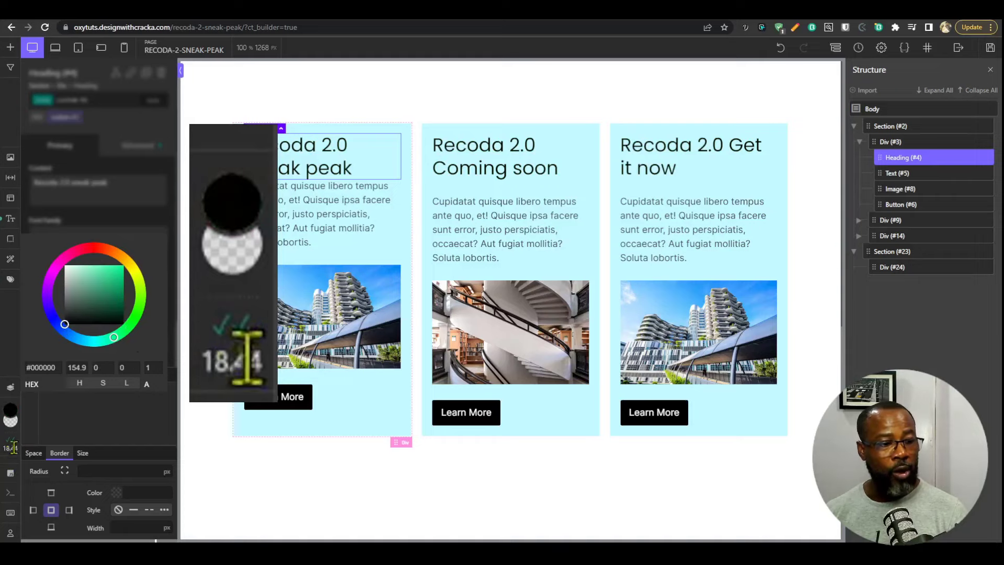
Set the foreground color of the first card's heading to light gray #cfcfcf and close the color picker
{"action": "left_click", "coordinate": [64, 290]}
{"action": "left_click_drag", "start_coordinate": [87, 291], "coordinate": [88, 284]}
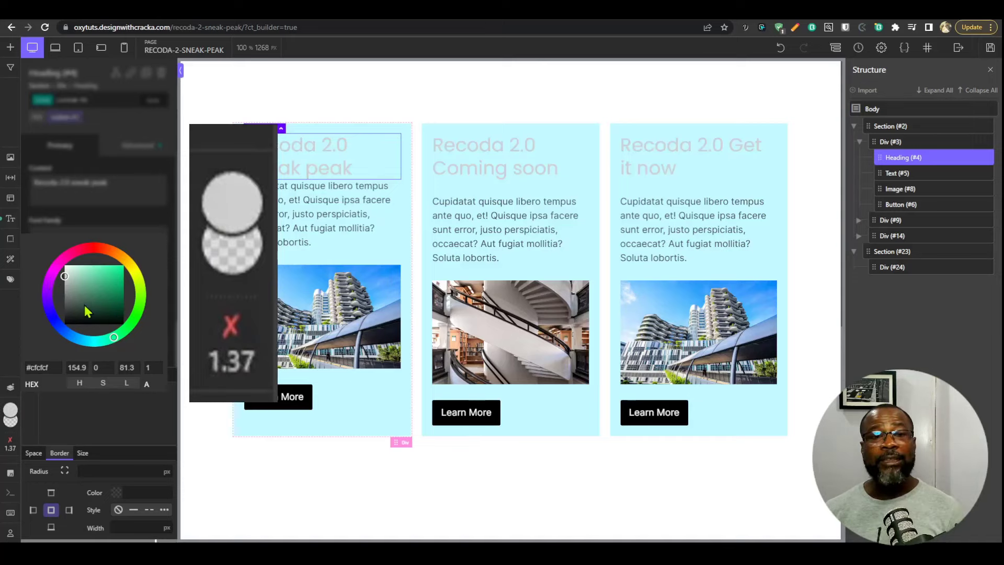
{"action": "left_click", "coordinate": [294, 180]}
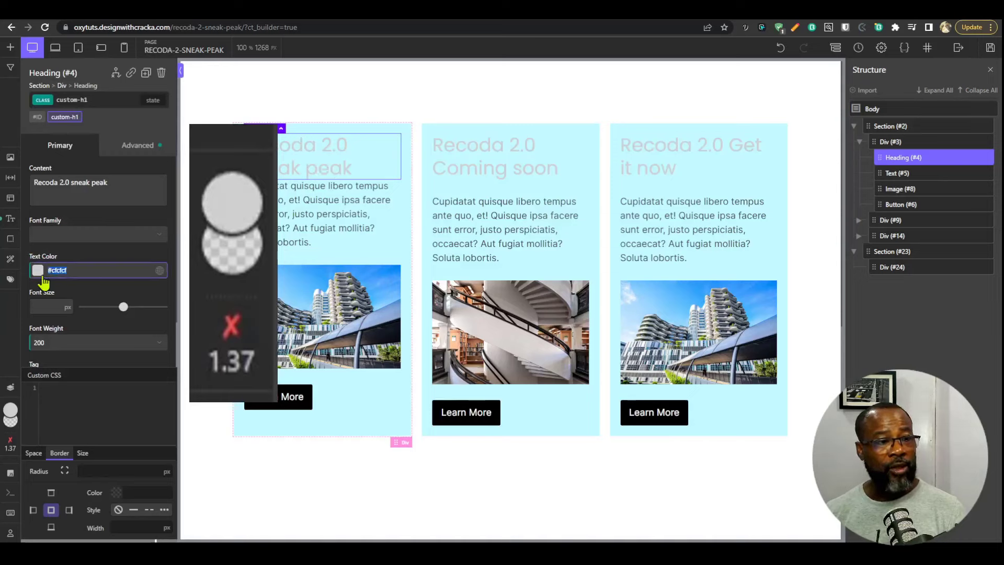
Try red #d61b1b and light pink as the heading class's text color, and settle on white
{"action": "left_click", "coordinate": [37, 271]}
{"action": "left_click", "coordinate": [97, 313]}
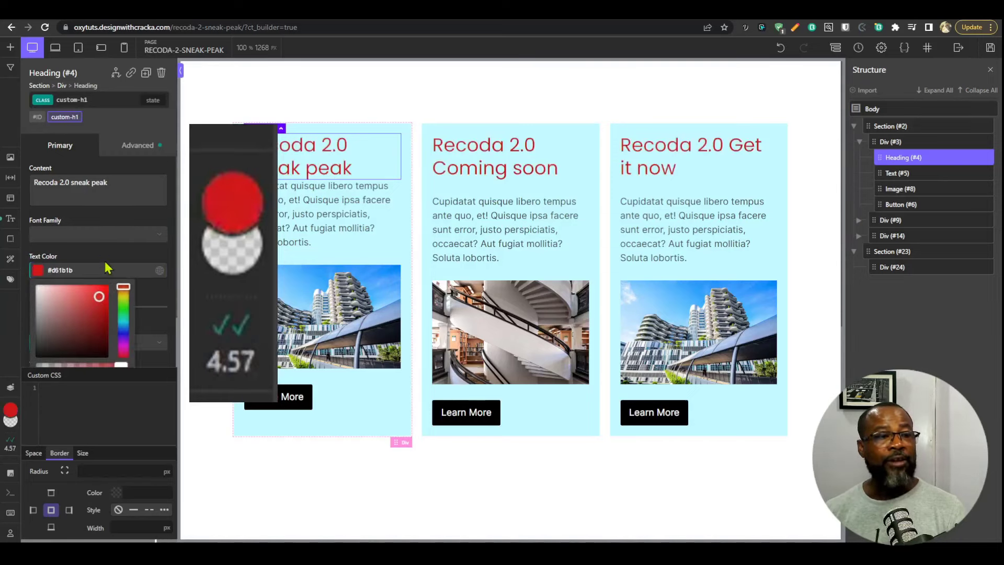
{"action": "left_click", "coordinate": [107, 263]}
{"action": "left_click", "coordinate": [39, 270]}
{"action": "left_click_drag", "start_coordinate": [60, 301], "coordinate": [60, 273]}
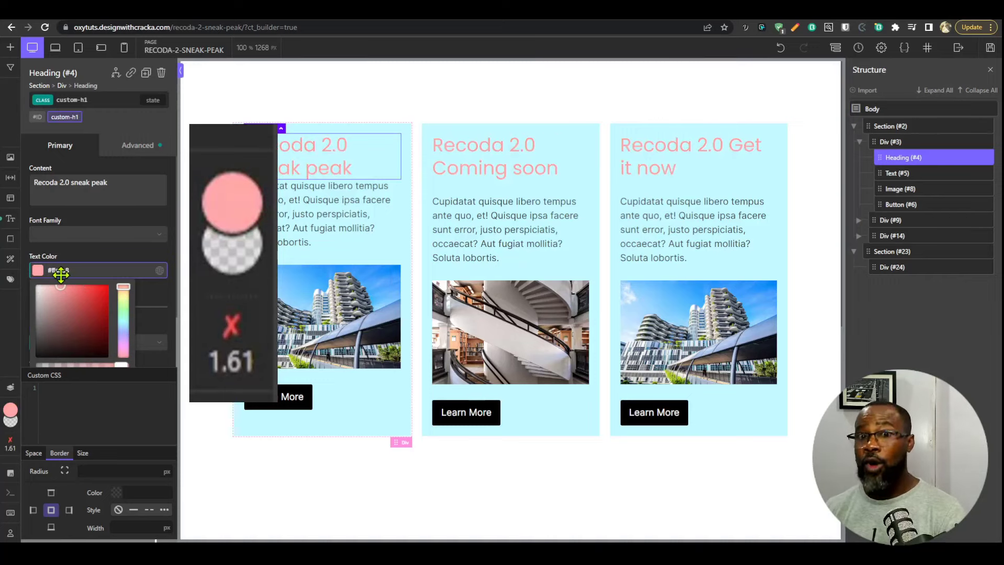
{"action": "left_click_drag", "start_coordinate": [61, 273], "coordinate": [16, 280]}
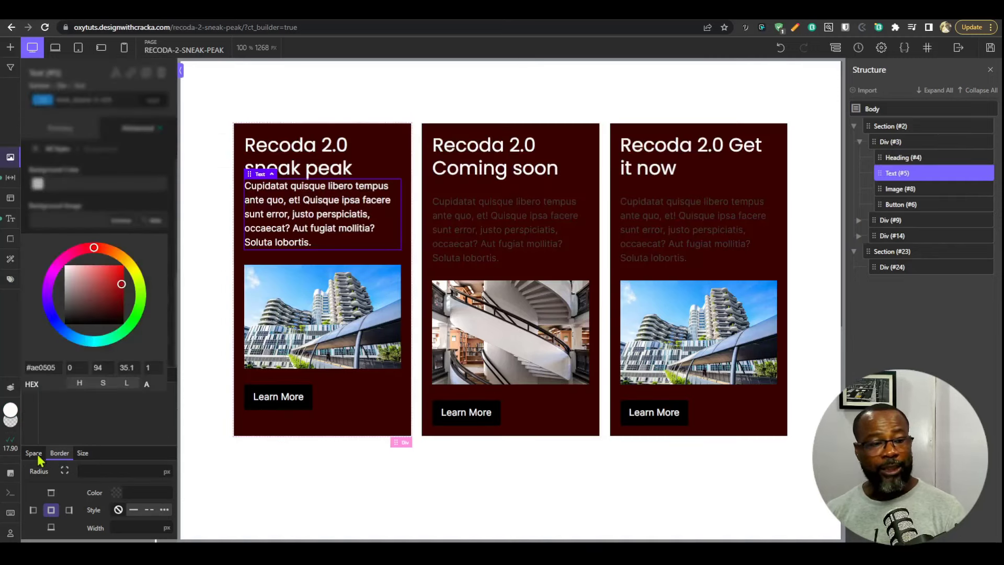
View the text block's quick spacing and size settings, then reset the red div's minimum height and re-enter 500 px
{"action": "left_click", "coordinate": [34, 454]}
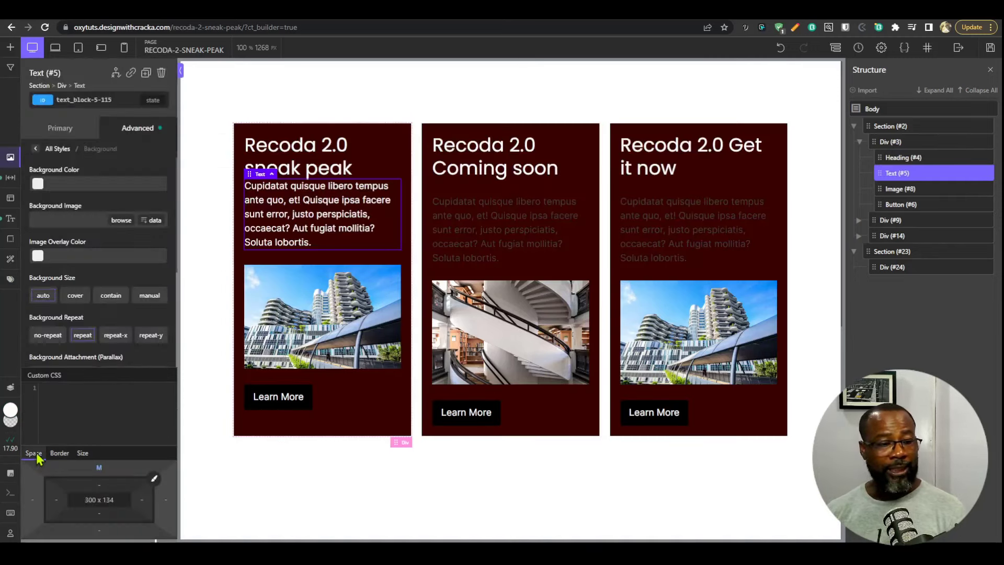
{"action": "left_click", "coordinate": [83, 454]}
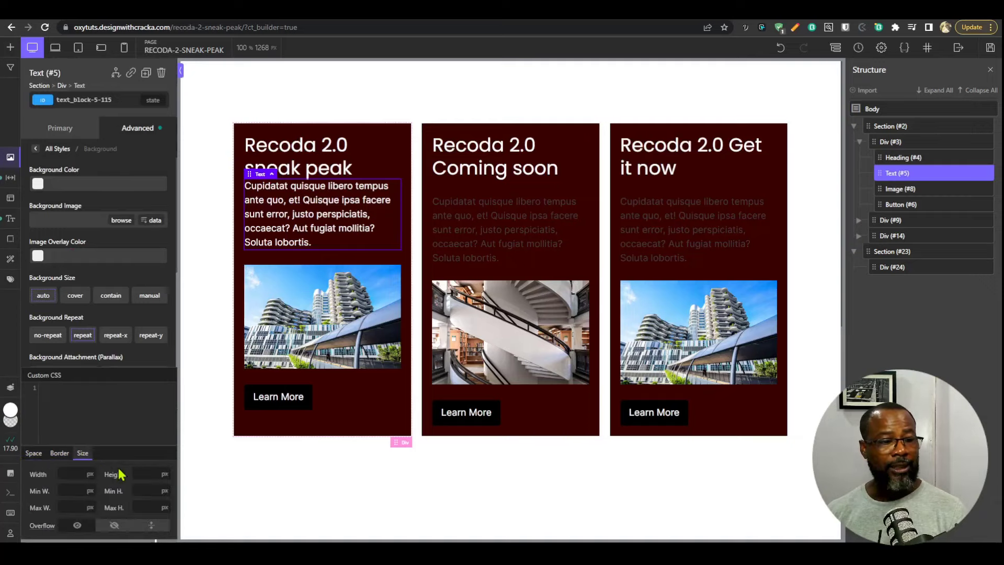
{"action": "scroll", "coordinate": [381, 388], "scroll_direction": "down", "scroll_amount": 5}
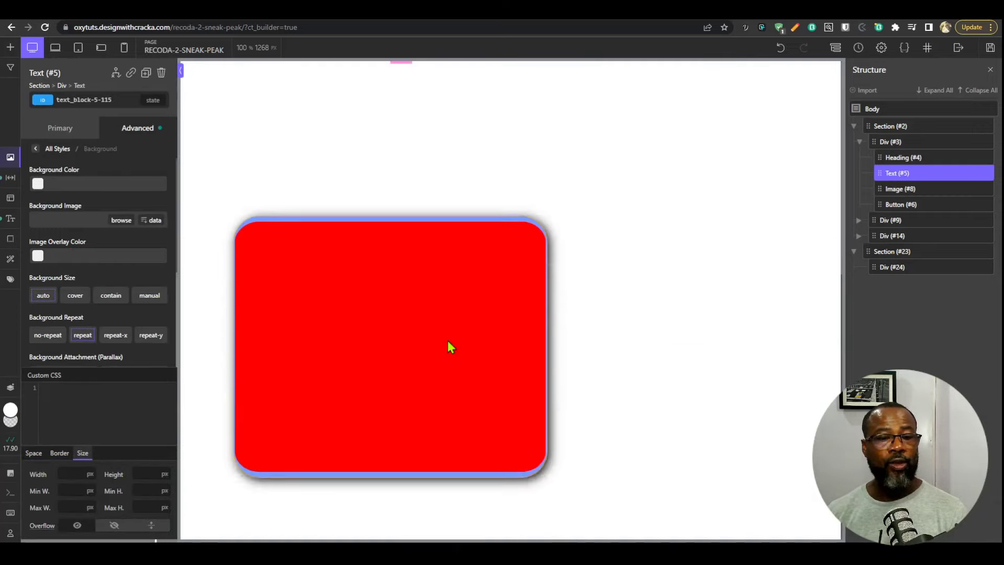
{"action": "left_click", "coordinate": [451, 348]}
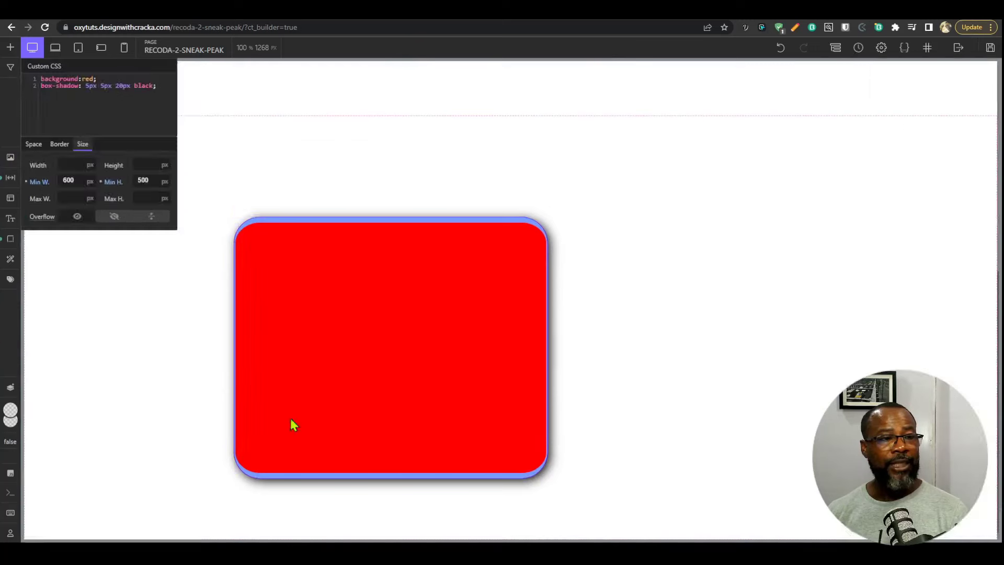
{"action": "left_click", "coordinate": [101, 182]}
{"action": "left_click", "coordinate": [139, 181]}
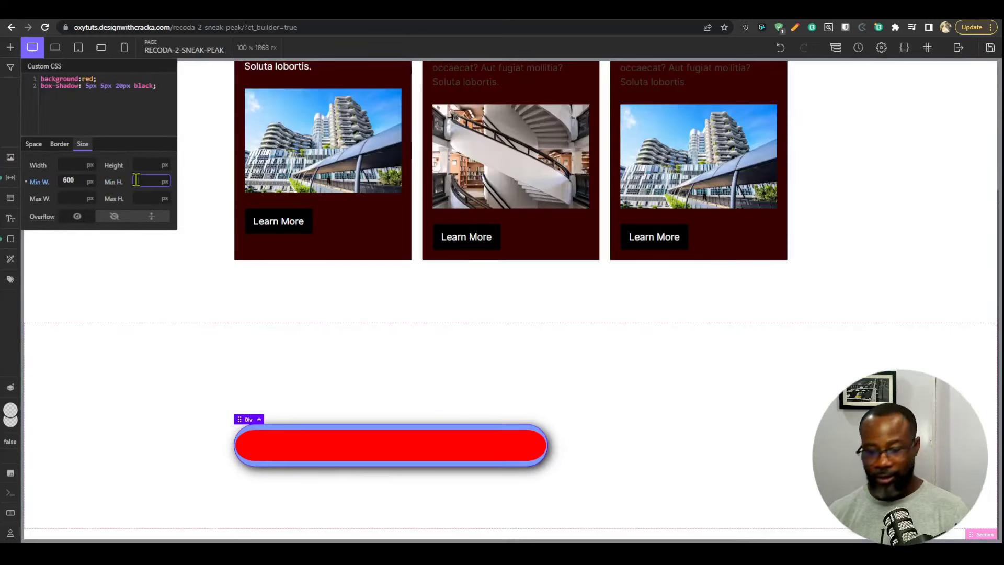
{"action": "type", "text": "500"}
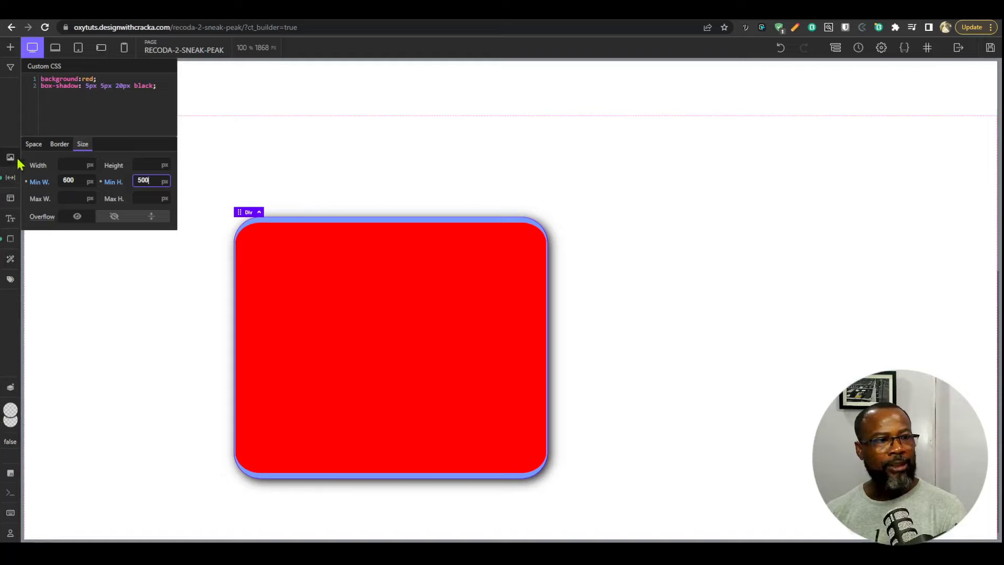
Review the red div's Size & Spacing settings, reset that whole style group at once, and undo the reset
{"action": "left_click", "coordinate": [9, 177]}
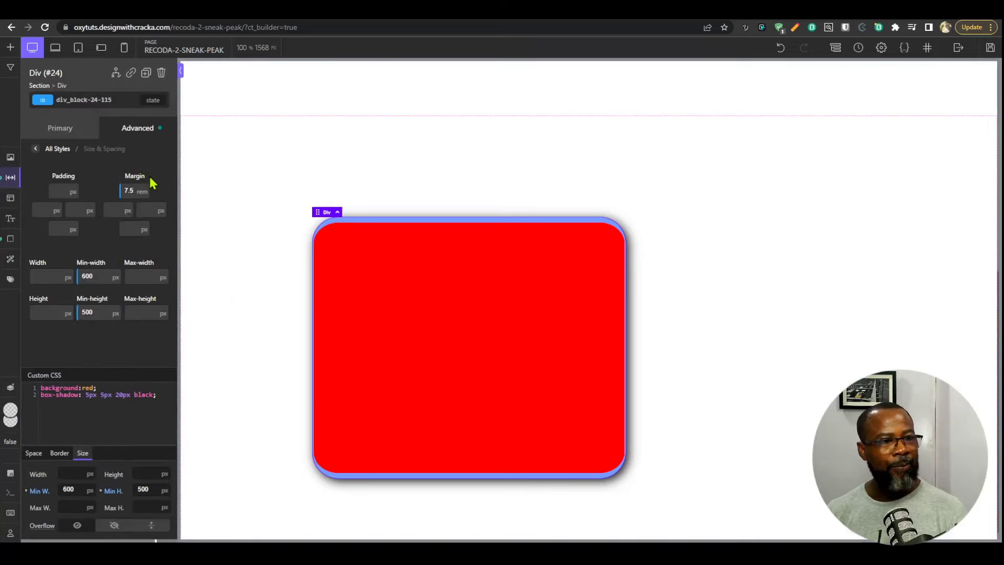
{"action": "left_click", "coordinate": [36, 274]}
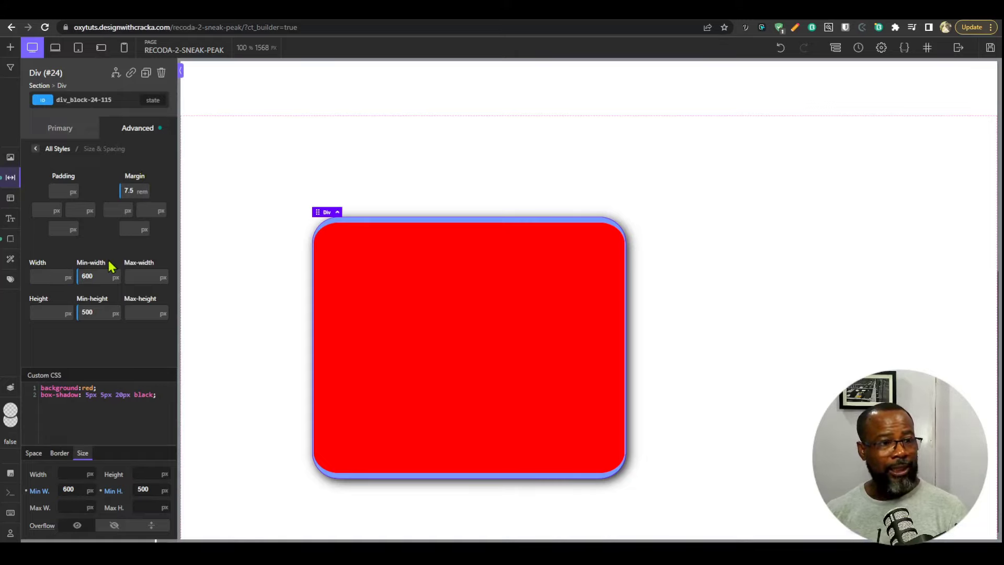
{"action": "left_click", "coordinate": [130, 129]}
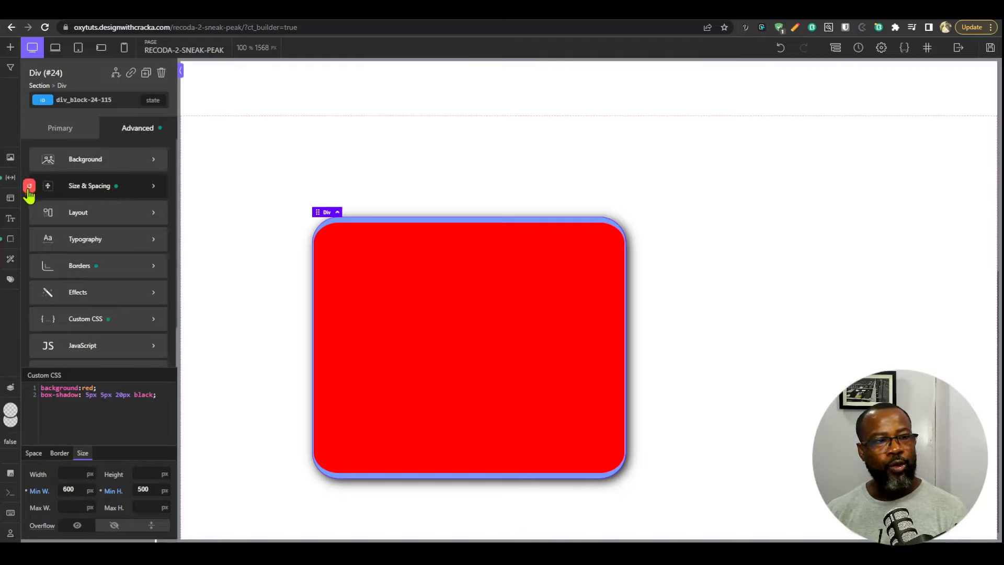
{"action": "left_click", "coordinate": [99, 188]}
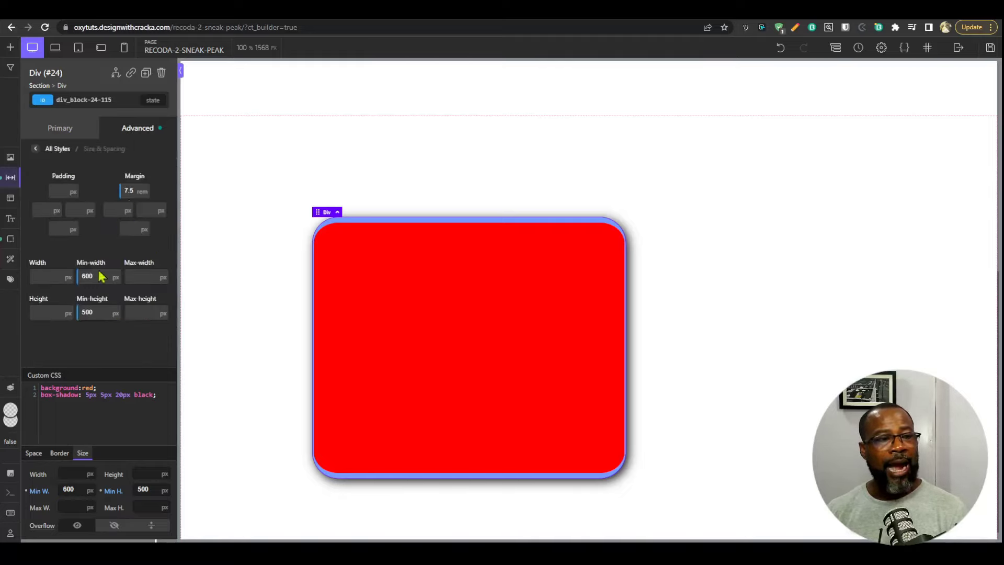
{"action": "left_click", "coordinate": [137, 129]}
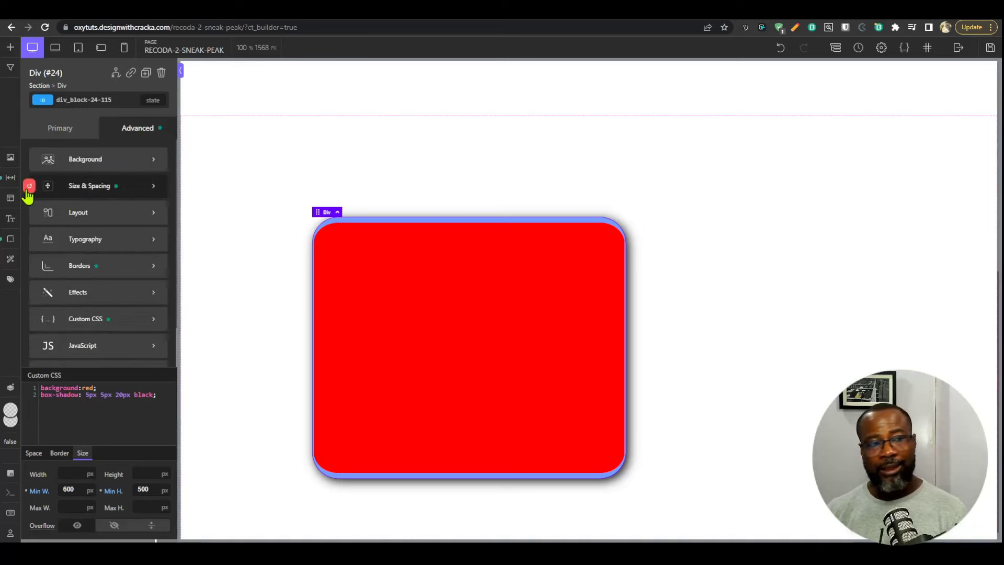
{"action": "left_click", "coordinate": [29, 186]}
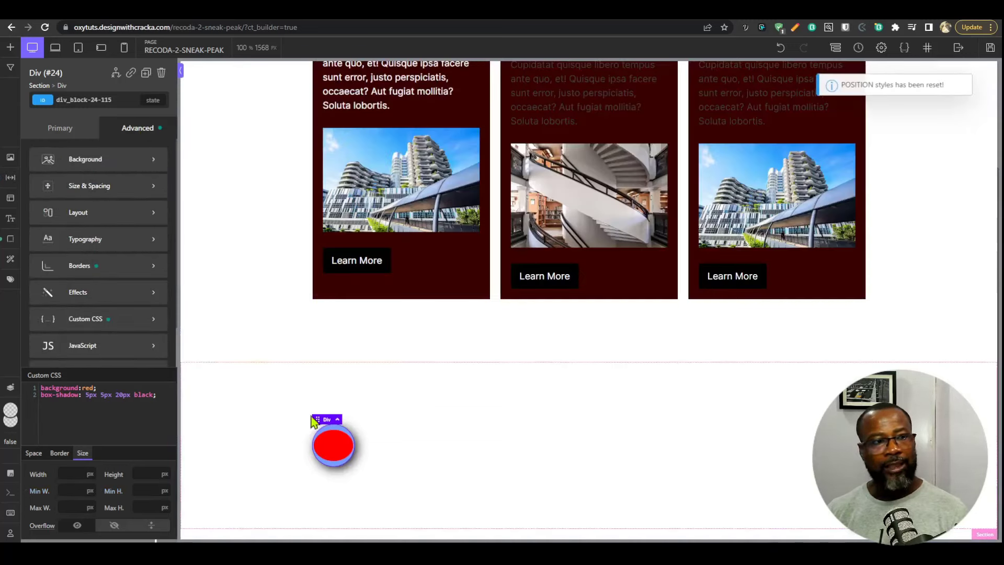
{"action": "left_click", "coordinate": [780, 47]}
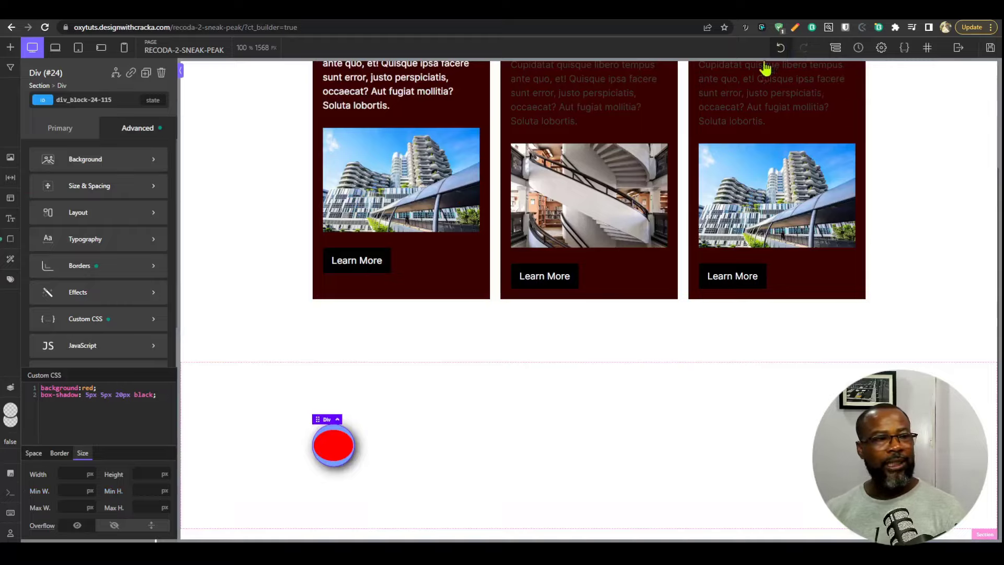
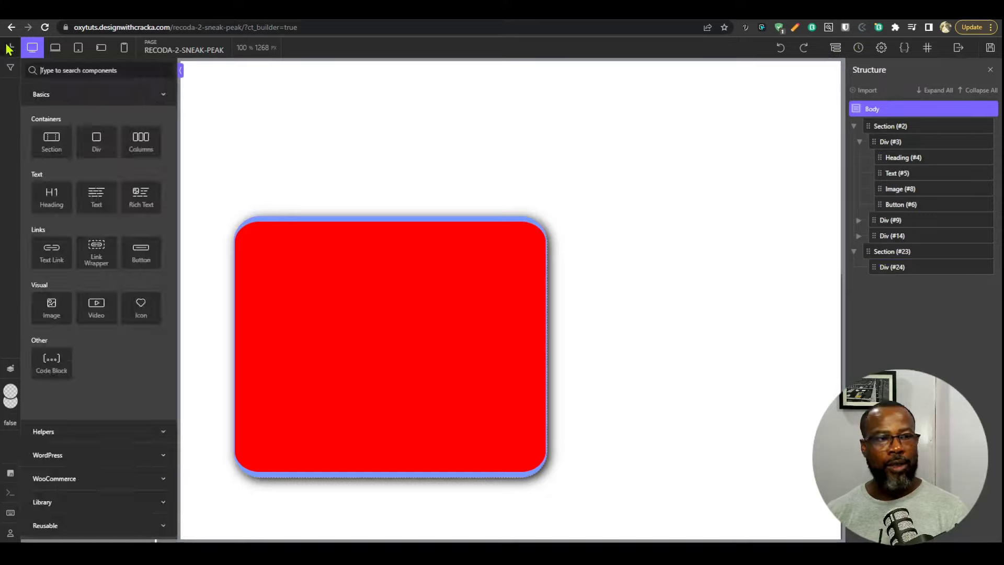
Add a Code Block to the end of the page and rename it "code one"
{"action": "type", "text": "code"}
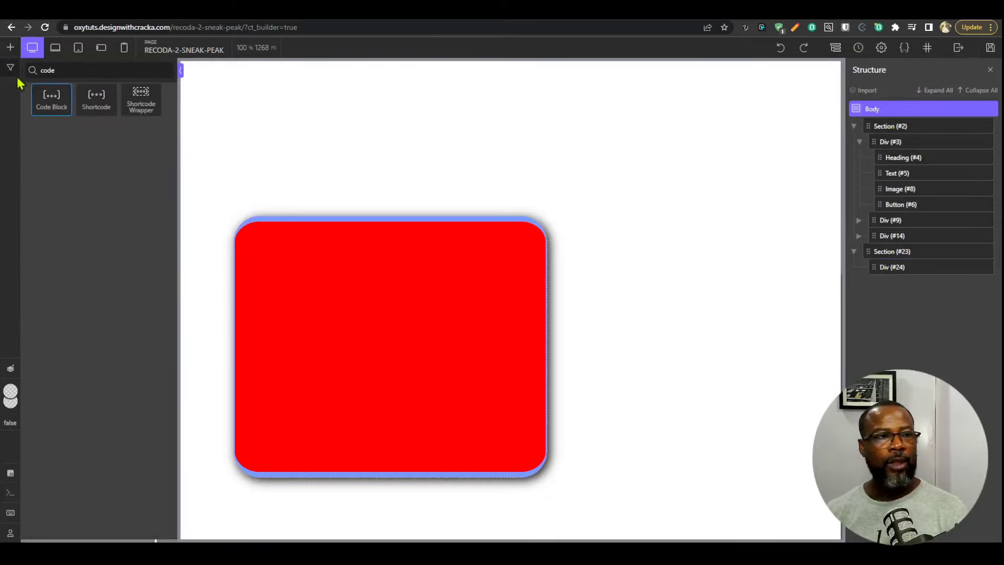
{"action": "left_click", "coordinate": [59, 104]}
{"action": "double_click", "coordinate": [915, 283]}
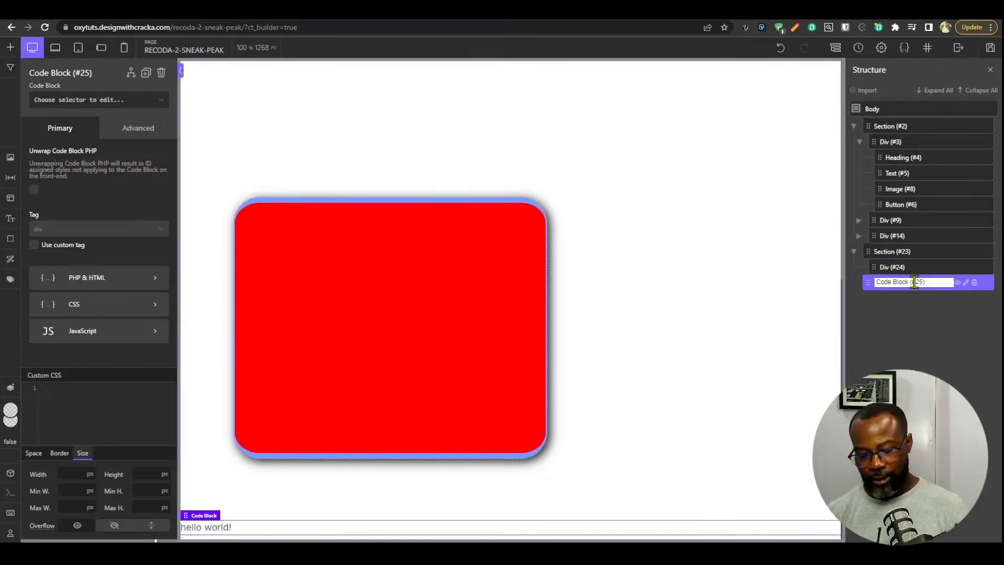
{"action": "key", "text": "ctrl+a"}
{"action": "type", "text": "code one"}
{"action": "key", "text": "Return"}
Duplicate the code block and rename the copy "code two"
{"action": "key", "text": "ctrl+d"}
{"action": "double_click", "coordinate": [910, 298]}
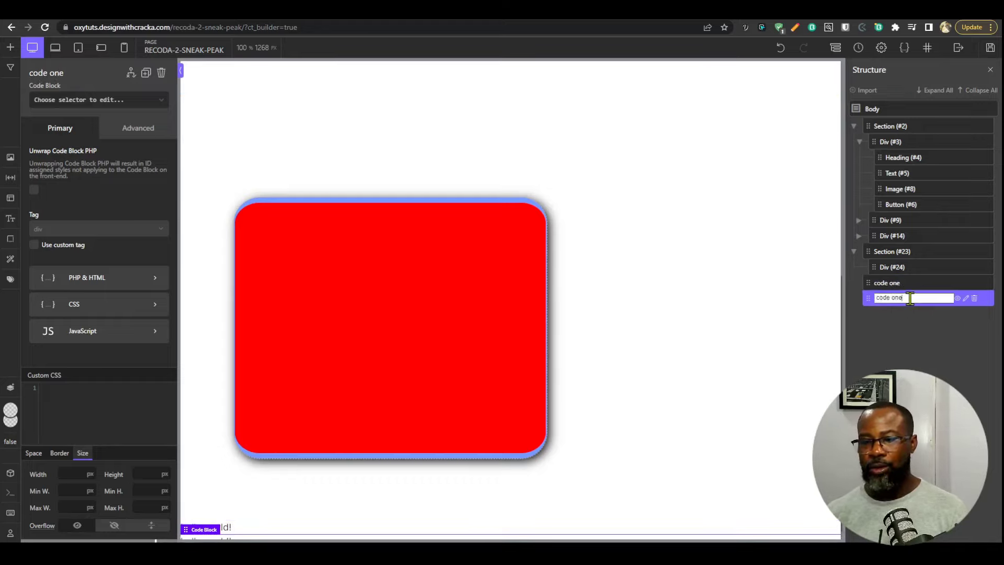
{"action": "type", "text": "two"}
{"action": "key", "text": "Return"}
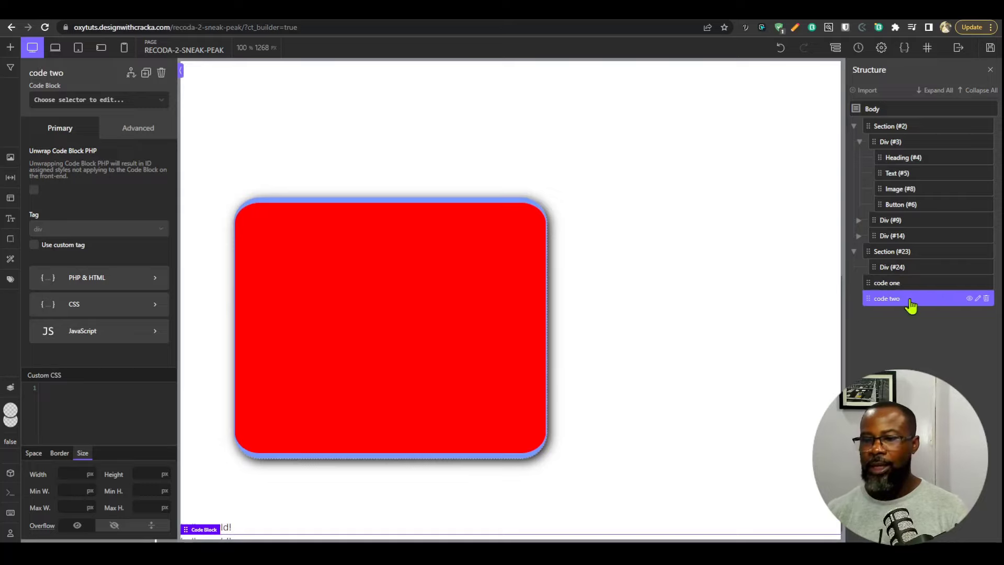
{"action": "left_click", "coordinate": [904, 285]}
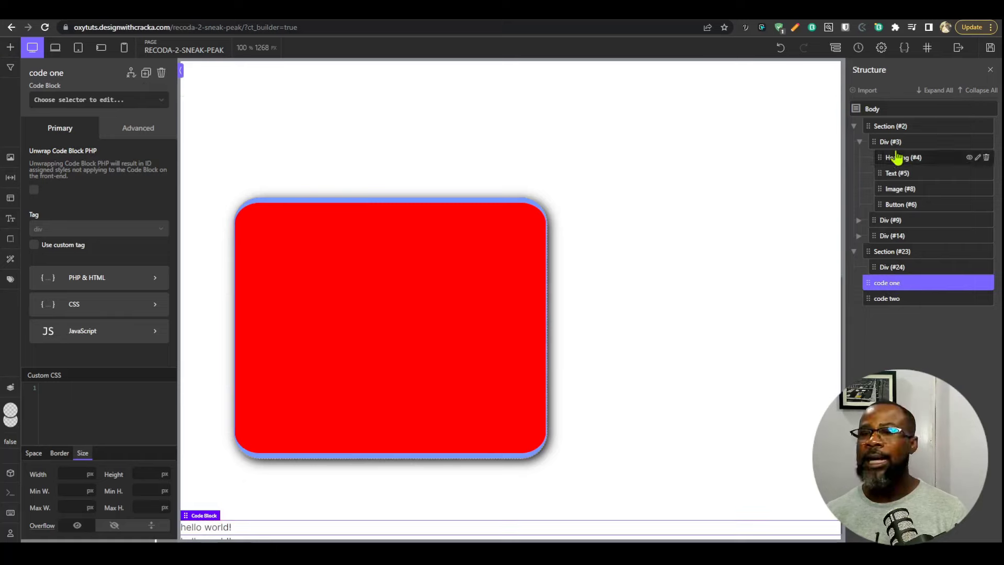
{"action": "left_click", "coordinate": [680, 220]}
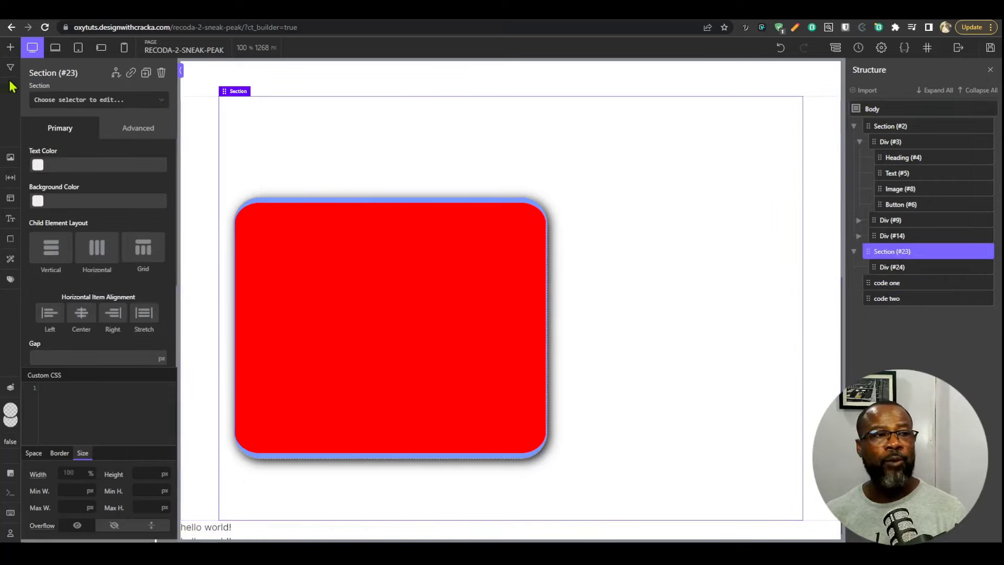
{"action": "left_click", "coordinate": [858, 222]}
{"action": "left_click", "coordinate": [858, 221]}
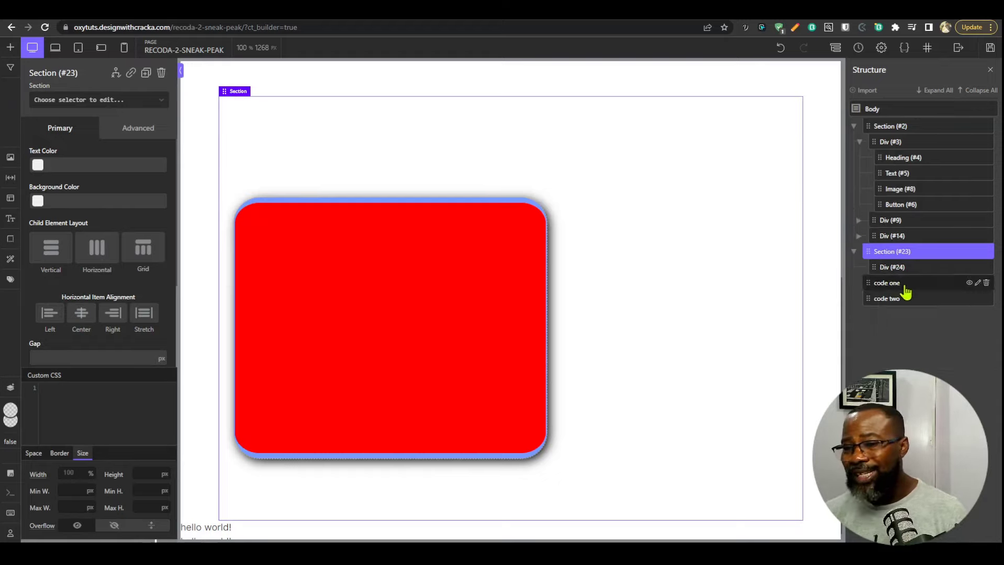
{"action": "left_click", "coordinate": [900, 285]}
{"action": "left_click", "coordinate": [901, 174]}
{"action": "left_click", "coordinate": [905, 143]}
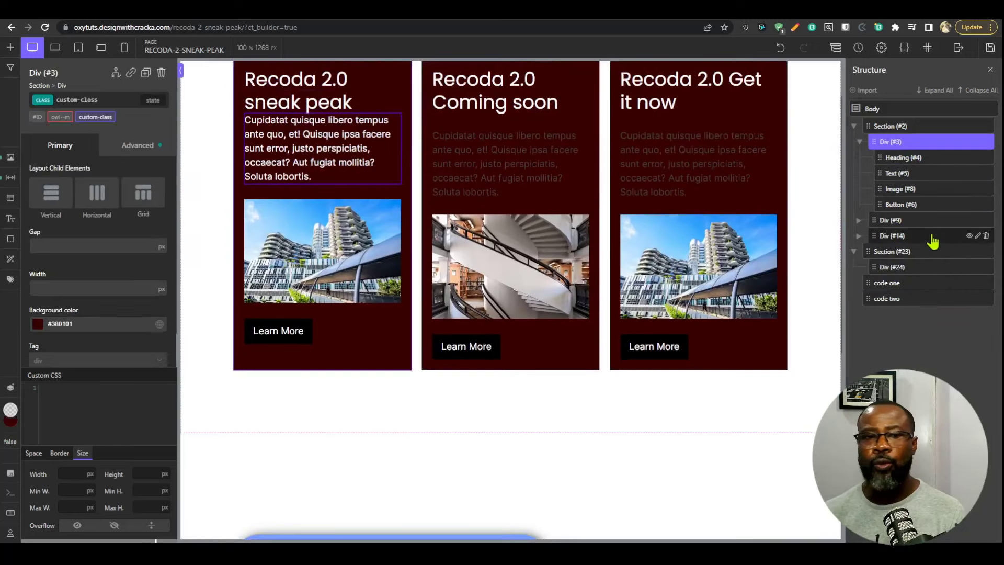
List the page's code blocks in the Elements Manager and select code one and code two in turn
{"action": "left_click", "coordinate": [11, 69]}
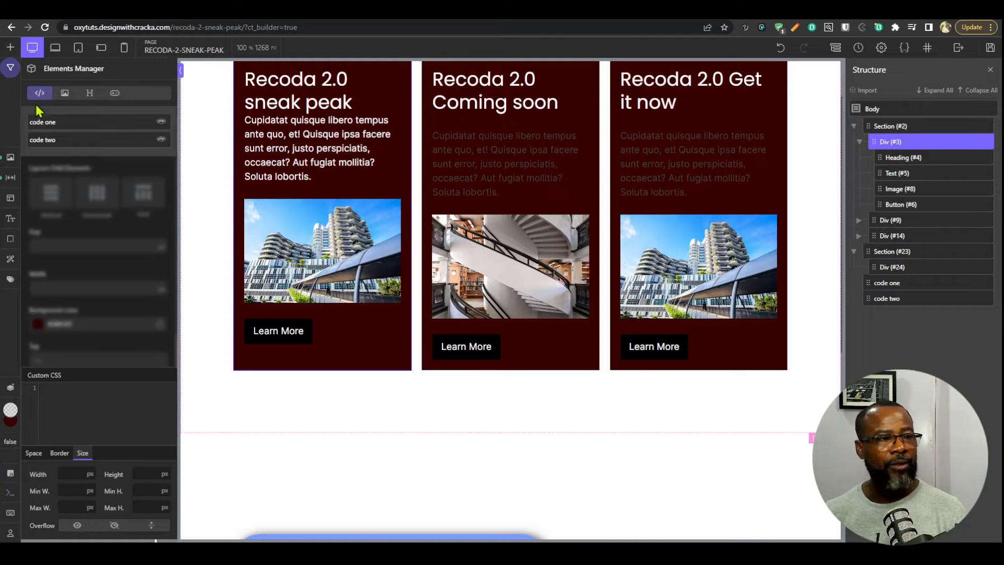
{"action": "left_click", "coordinate": [70, 123]}
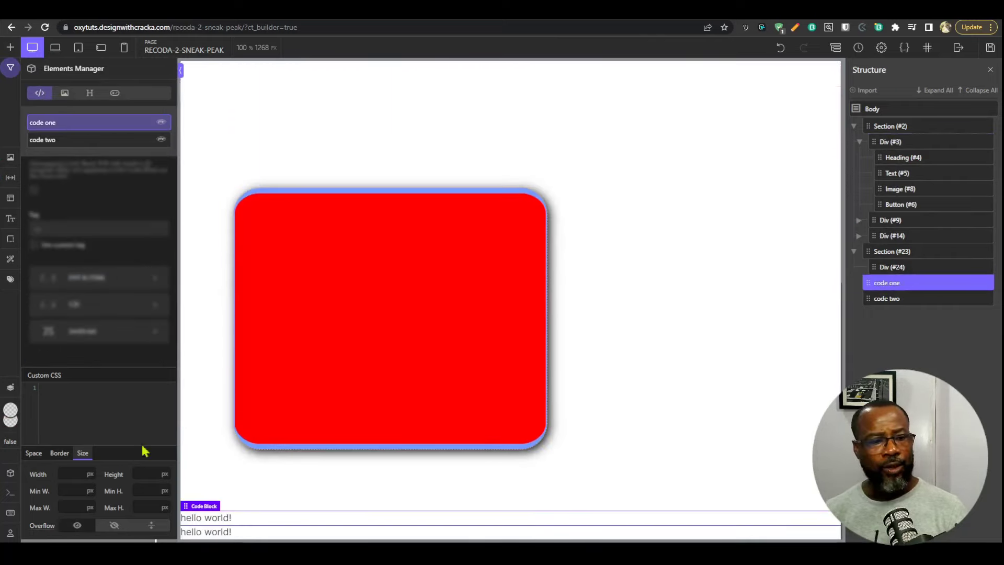
{"action": "left_click", "coordinate": [899, 301]}
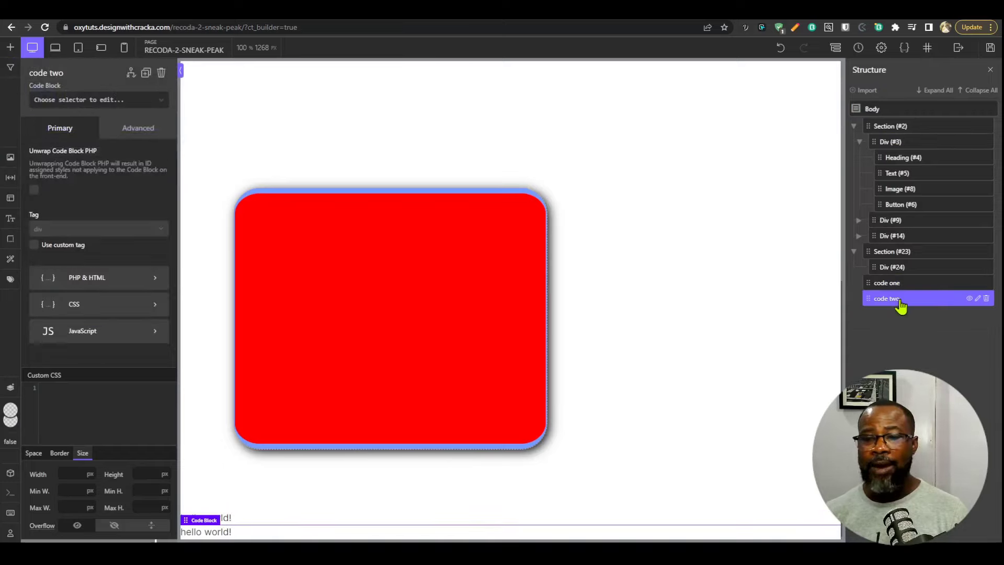
{"action": "left_click", "coordinate": [11, 68]}
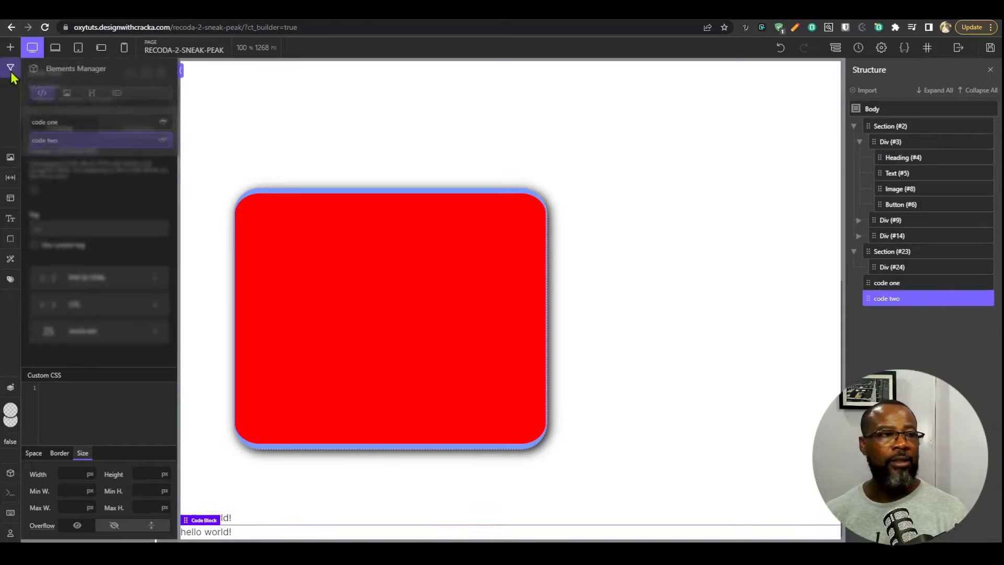
Move the code two block into the third card's div, above its heading
{"action": "left_click", "coordinate": [884, 299]}
{"action": "left_click", "coordinate": [859, 235]}
{"action": "left_click_drag", "start_coordinate": [883, 360], "coordinate": [917, 258]}
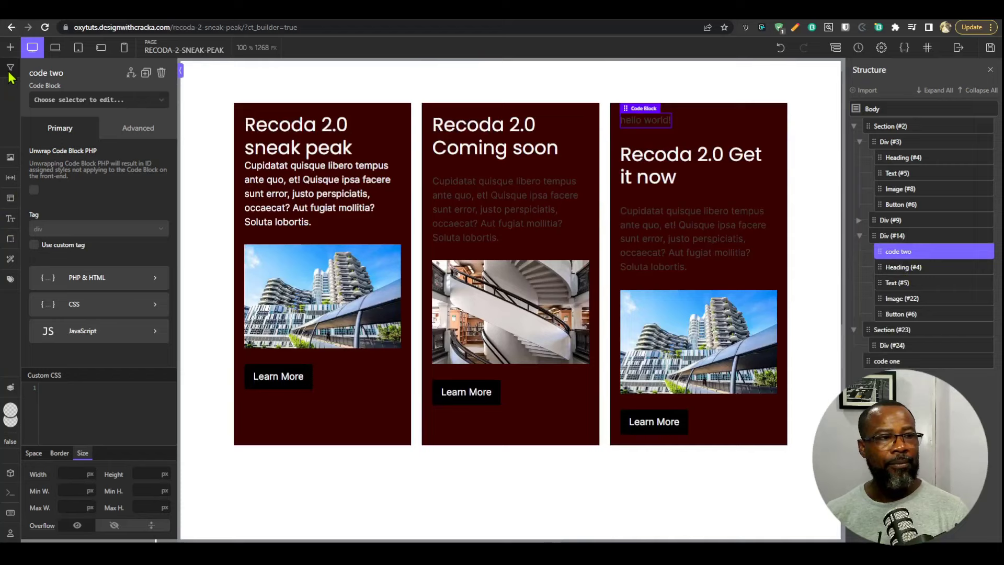
Reopen the Elements Manager and use its code block list to jump to code one and back to code two
{"action": "left_click", "coordinate": [10, 68]}
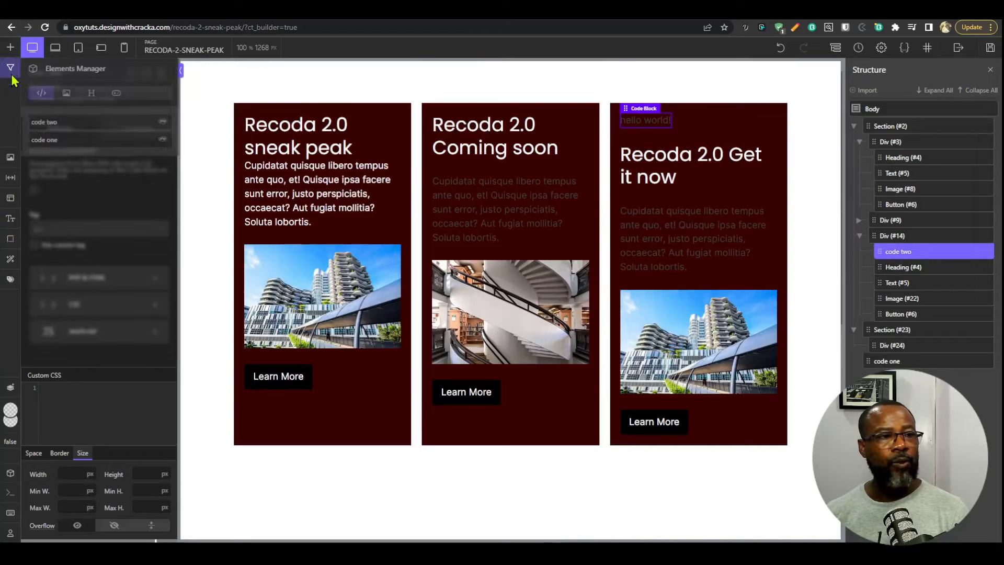
{"action": "left_click", "coordinate": [68, 140]}
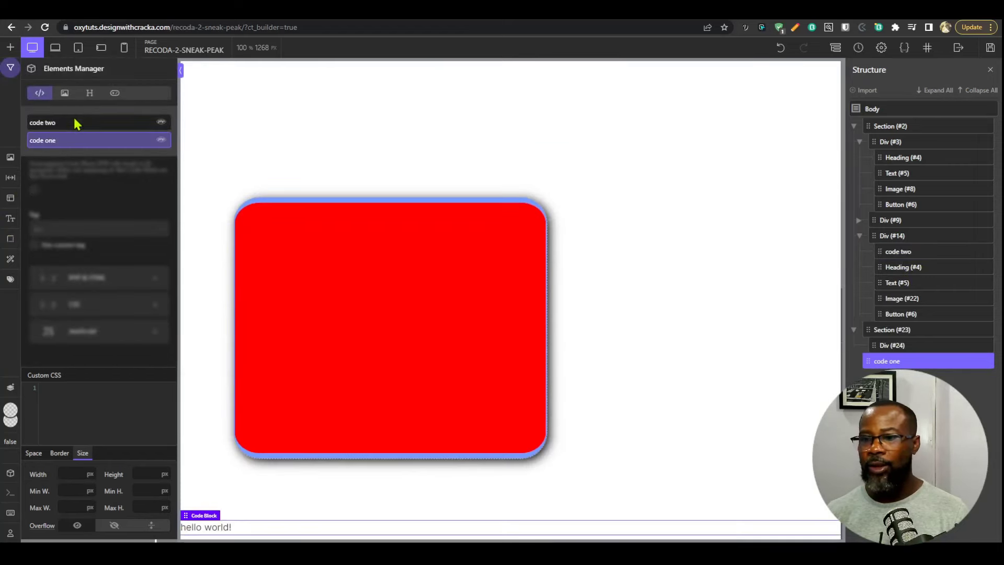
{"action": "left_click", "coordinate": [74, 122]}
List the page's images in the Elements Manager and jump to the first card's image and the third card's image
{"action": "left_click", "coordinate": [63, 94]}
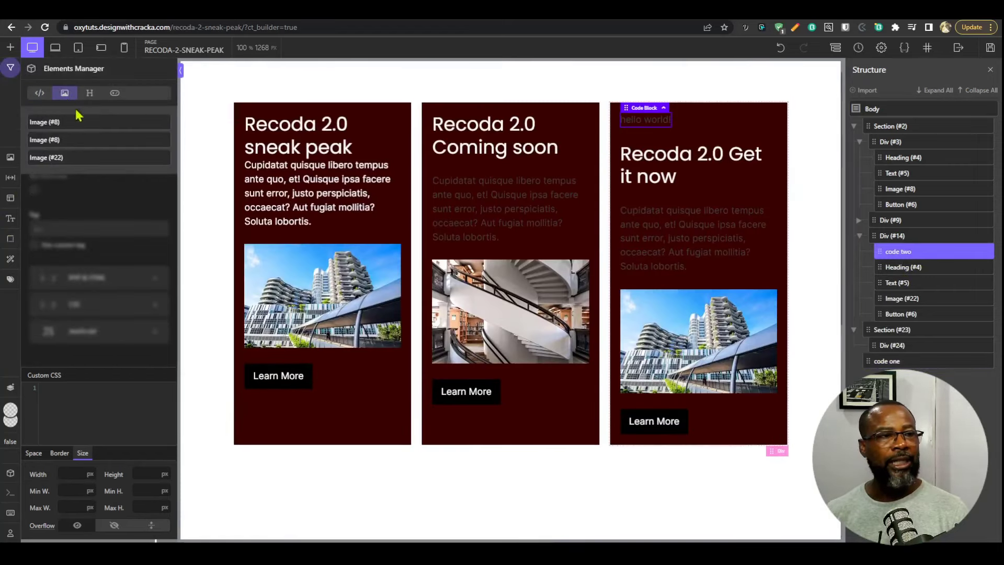
{"action": "left_click", "coordinate": [69, 124]}
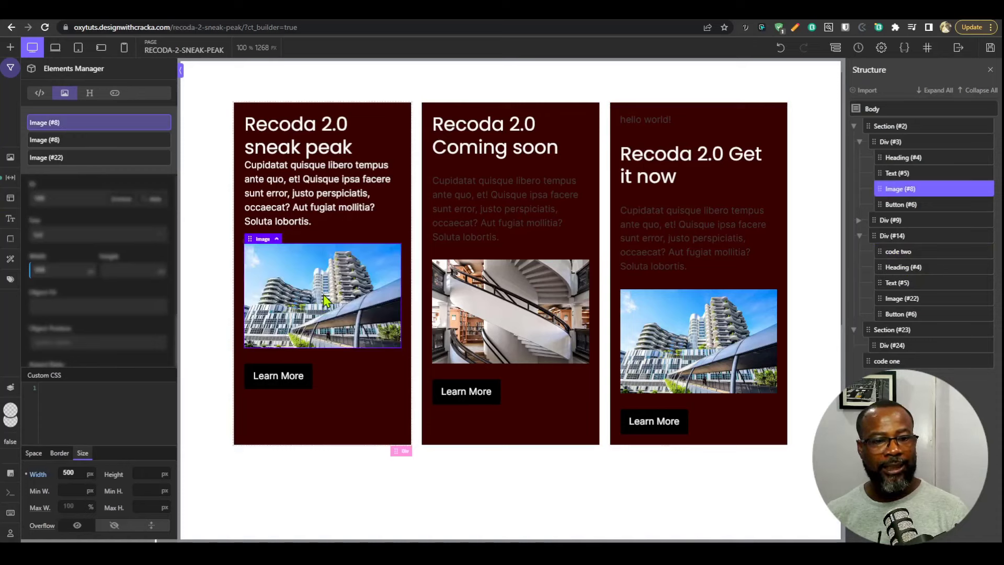
{"action": "left_click", "coordinate": [56, 158]}
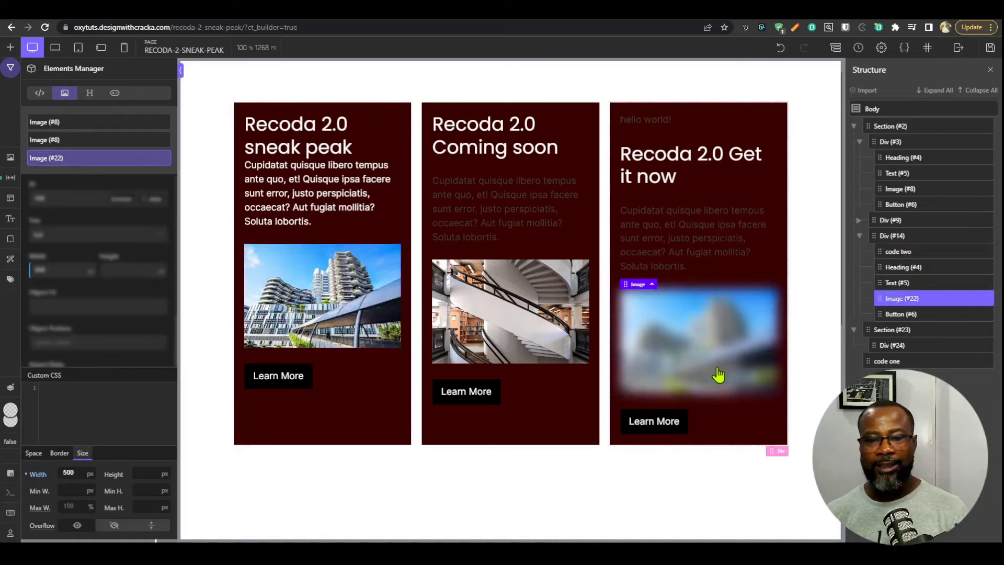
Jump to the second card's image from the Elements Manager's image list and select the third card's heading
{"action": "left_click", "coordinate": [68, 140]}
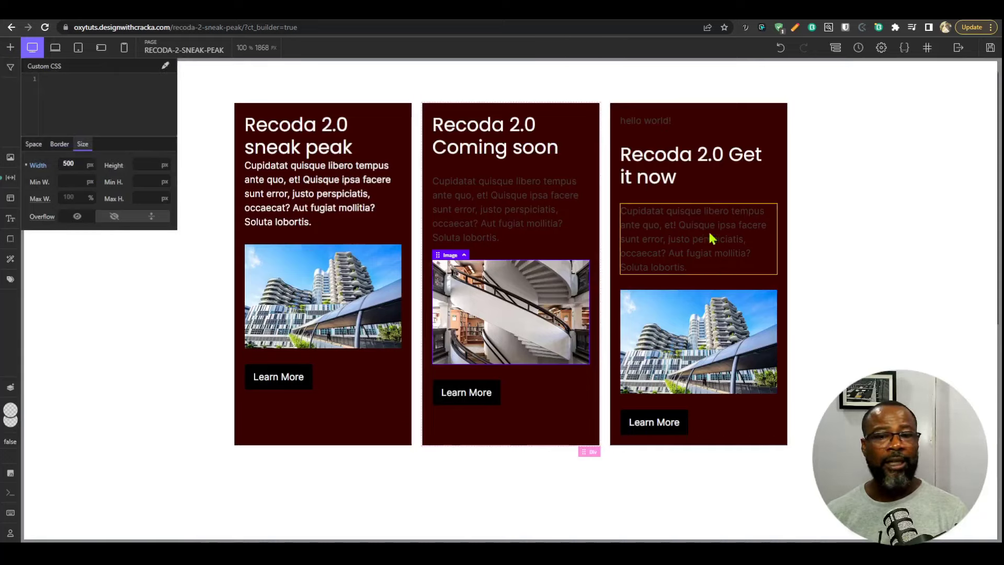
{"action": "left_click", "coordinate": [636, 182]}
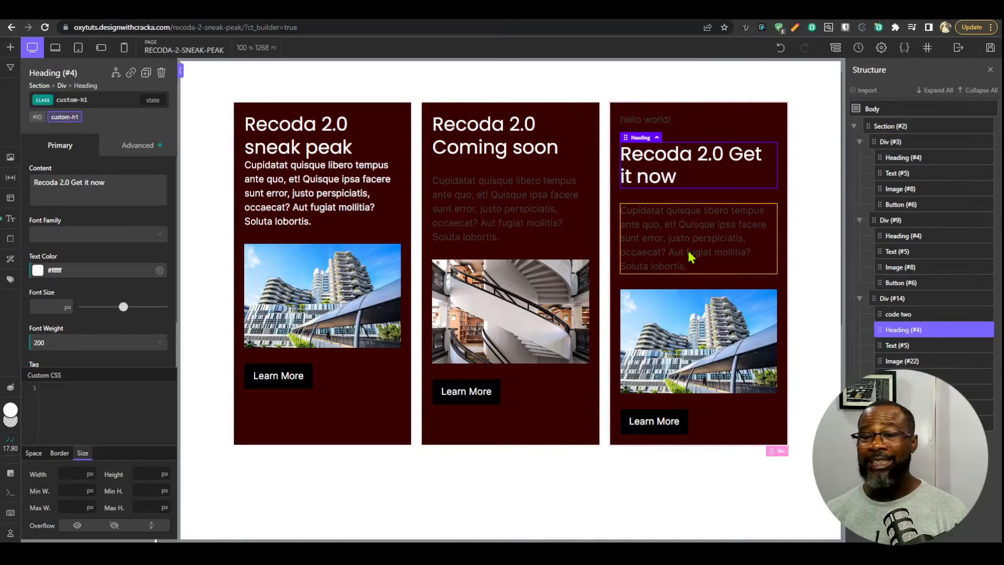
List the page's buttons in the Elements Manager, jump through all three cards' buttons in order, and return to the first
{"action": "key", "text": "space"}
{"action": "key", "text": "space"}
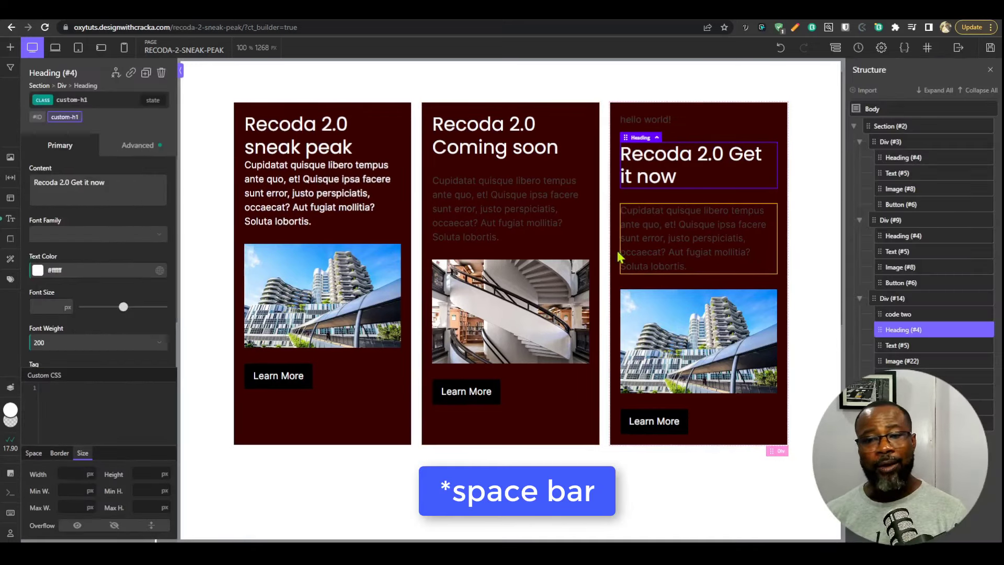
{"action": "left_click", "coordinate": [115, 93]}
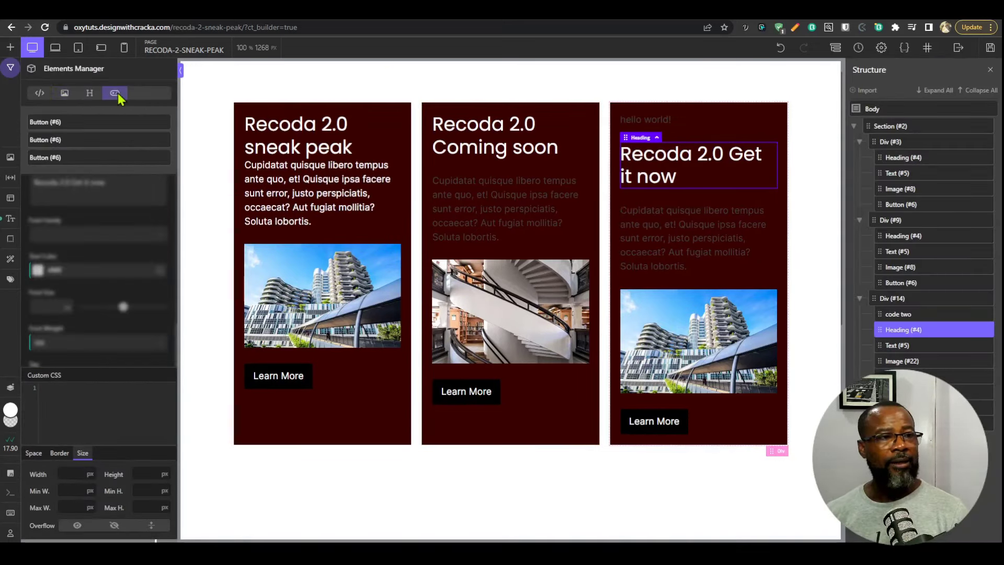
{"action": "left_click", "coordinate": [93, 123]}
{"action": "left_click", "coordinate": [82, 142]}
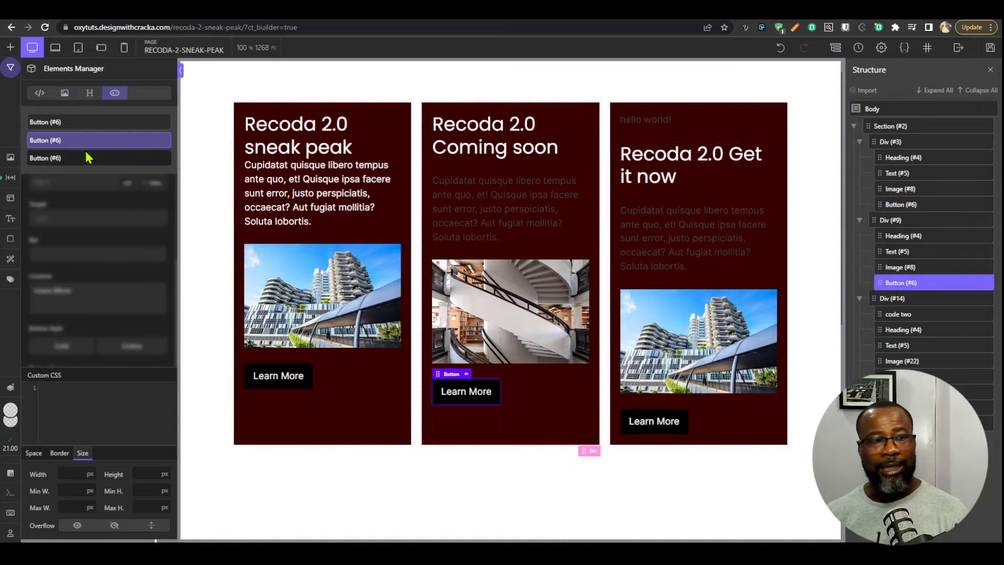
{"action": "left_click", "coordinate": [86, 157]}
{"action": "left_click", "coordinate": [92, 124]}
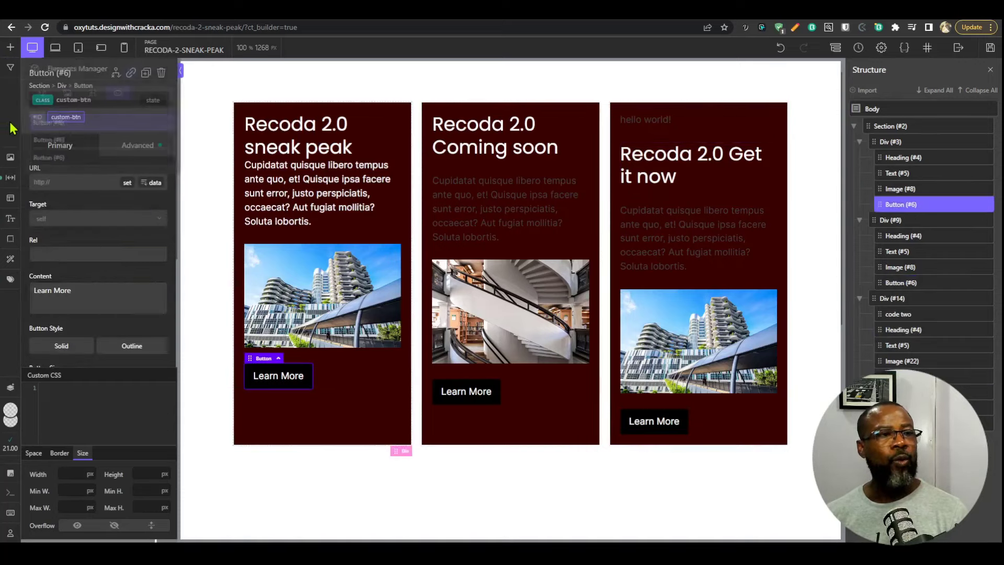
Reopen the Elements Manager and browse its heading, image and code block lists
{"action": "left_click", "coordinate": [10, 67]}
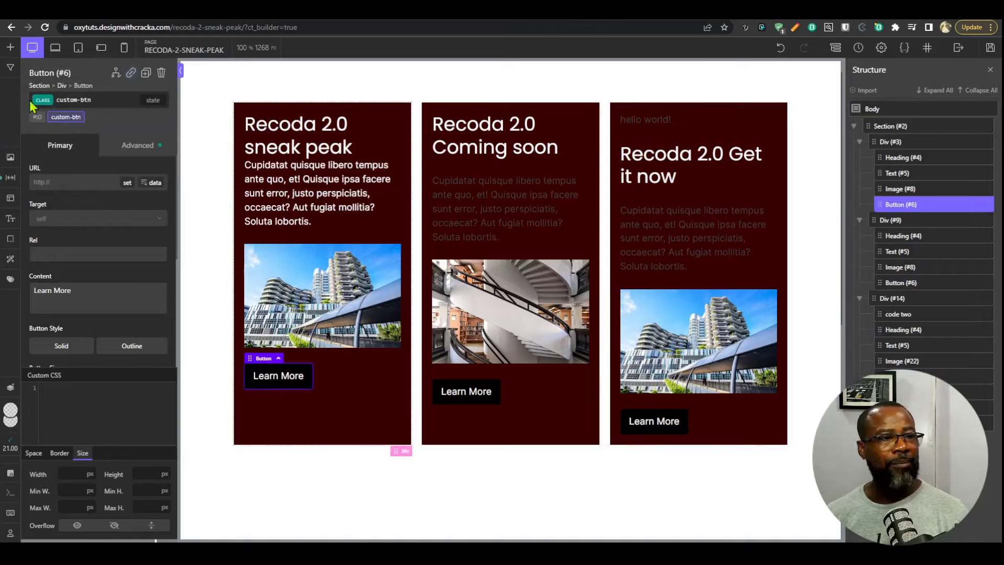
{"action": "left_click", "coordinate": [10, 67]}
{"action": "left_click", "coordinate": [89, 93]}
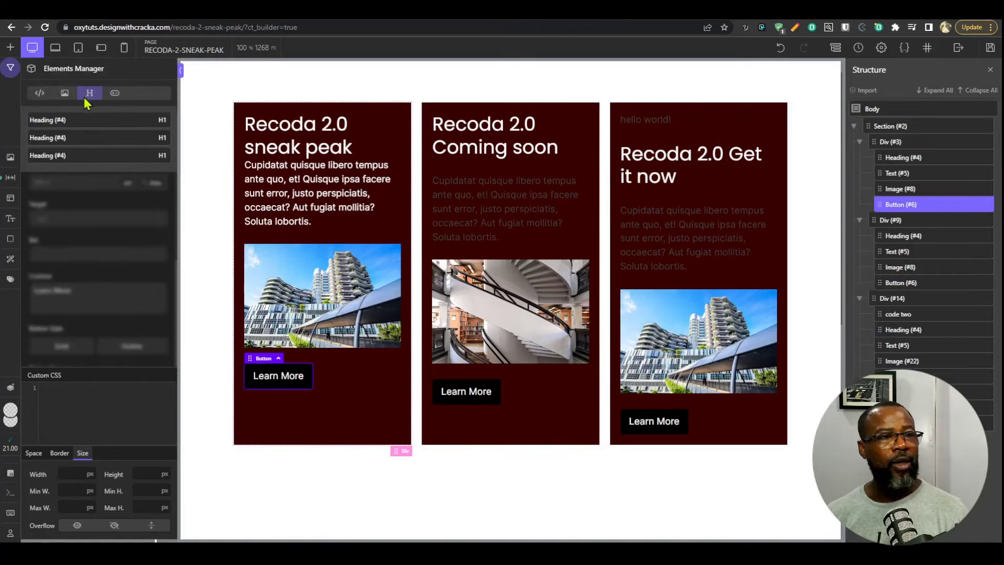
{"action": "left_click", "coordinate": [65, 93]}
{"action": "left_click", "coordinate": [40, 94]}
{"action": "left_click", "coordinate": [64, 93]}
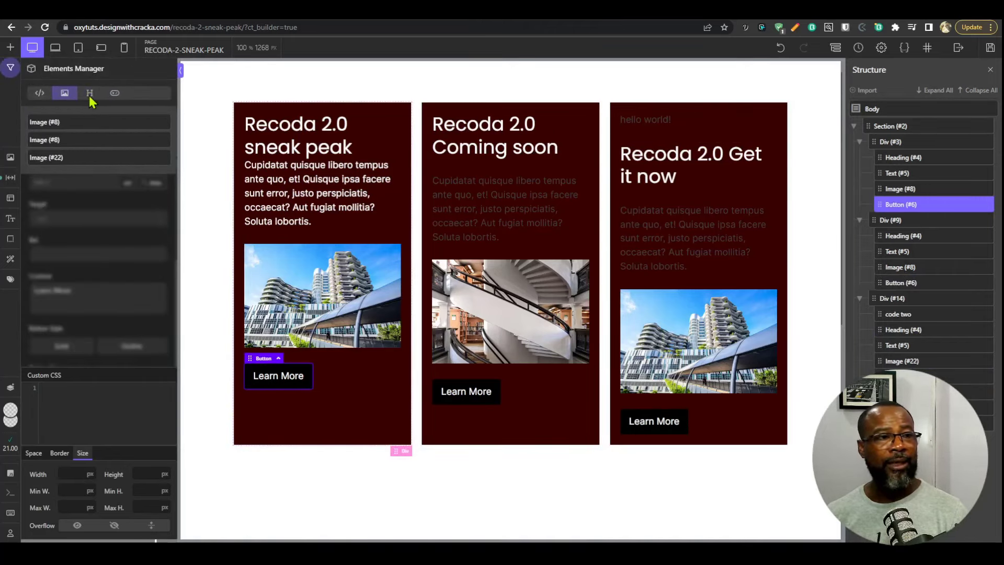
List the page's headings in the Elements Manager, jump to each card's heading, return to the first one, and close the manager
{"action": "left_click", "coordinate": [89, 93]}
{"action": "left_click", "coordinate": [84, 121]}
{"action": "left_click", "coordinate": [104, 140]}
{"action": "left_click", "coordinate": [108, 156]}
{"action": "left_click", "coordinate": [104, 123]}
{"action": "key", "text": "Escape"}
Turn on X-mode in the Canvas Controls to view the page as outlines in greyscale, and turn it off again
{"action": "left_click", "coordinate": [260, 52]}
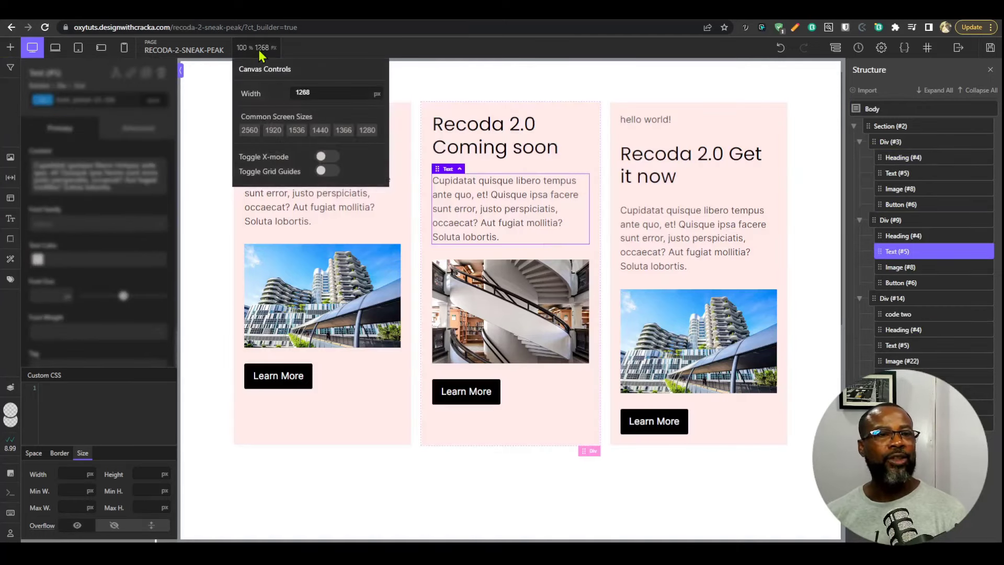
{"action": "left_click", "coordinate": [321, 156]}
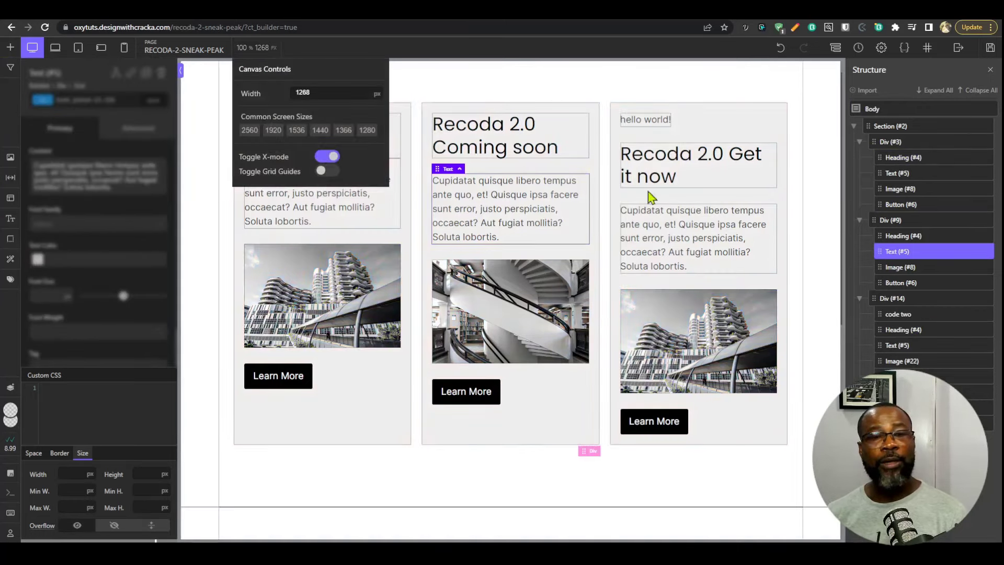
{"action": "left_click", "coordinate": [326, 157]}
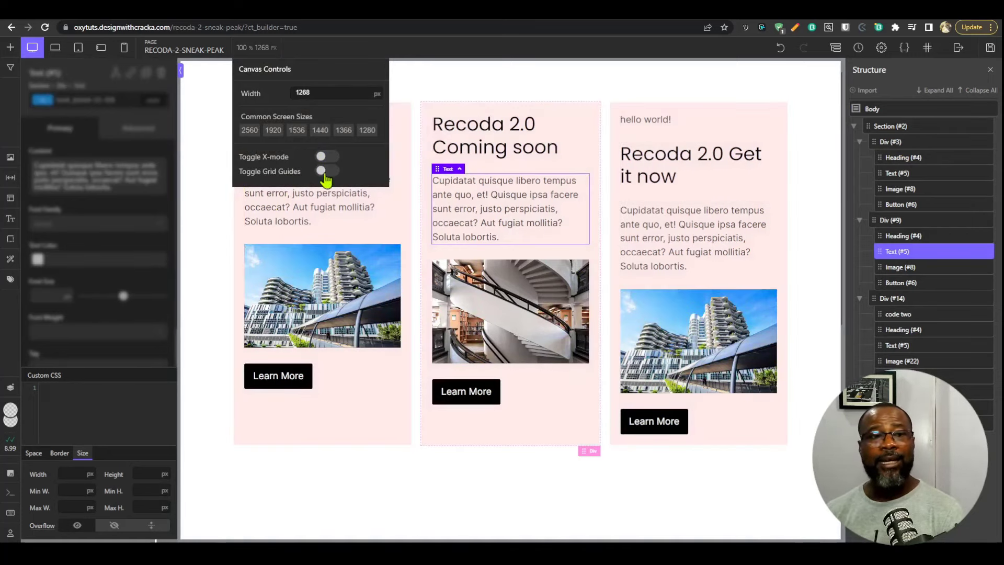
Preview the canvas at the common screen sizes between 2560 and 1280, finishing at 1280
{"action": "left_click", "coordinate": [250, 130]}
{"action": "left_click", "coordinate": [273, 130]}
{"action": "left_click", "coordinate": [295, 132]}
{"action": "left_click", "coordinate": [320, 131]}
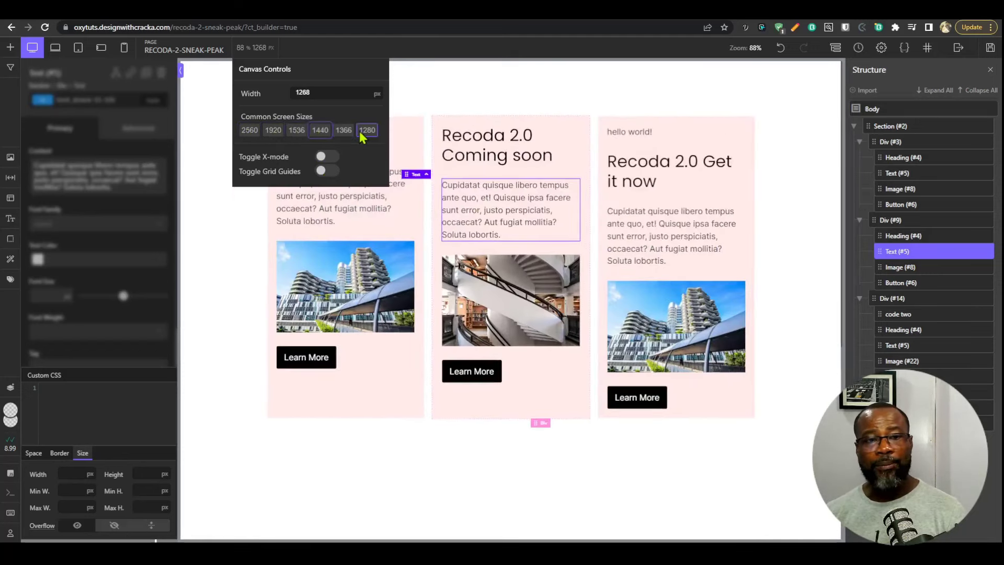
{"action": "left_click", "coordinate": [367, 131]}
{"action": "left_click", "coordinate": [277, 130]}
{"action": "left_click", "coordinate": [250, 130]}
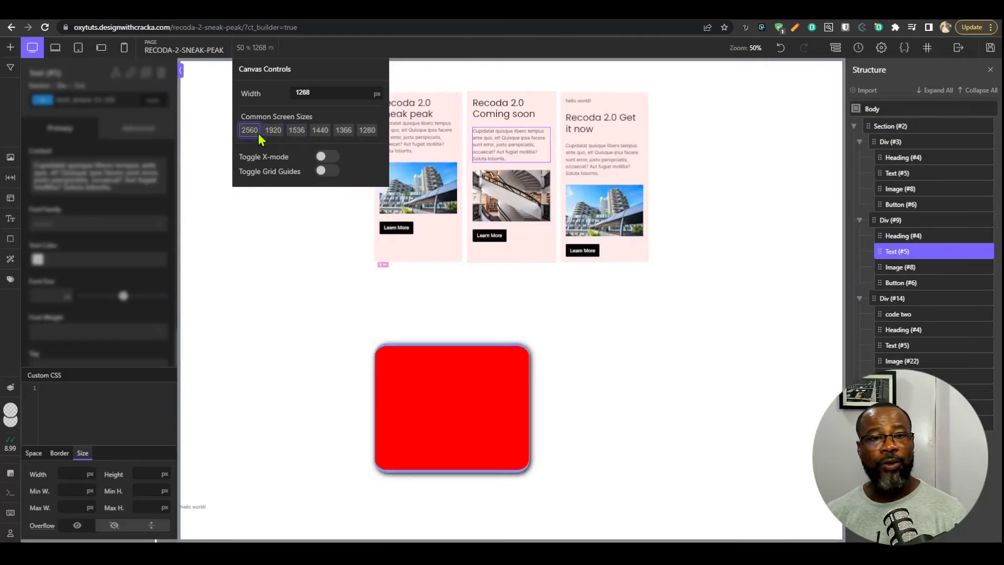
{"action": "left_click", "coordinate": [273, 130]}
{"action": "left_click", "coordinate": [320, 131]}
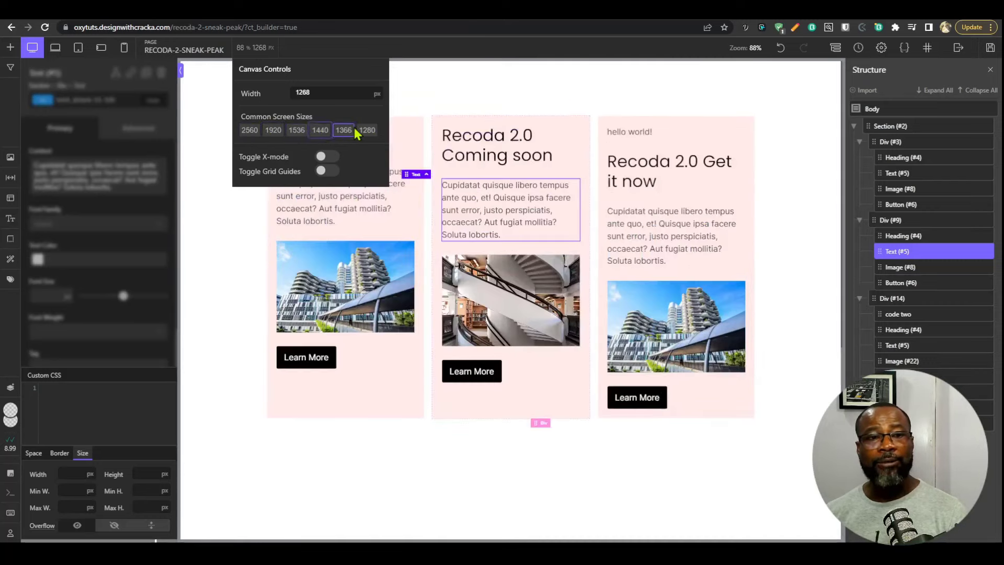
{"action": "left_click", "coordinate": [296, 130]}
{"action": "left_click", "coordinate": [250, 131]}
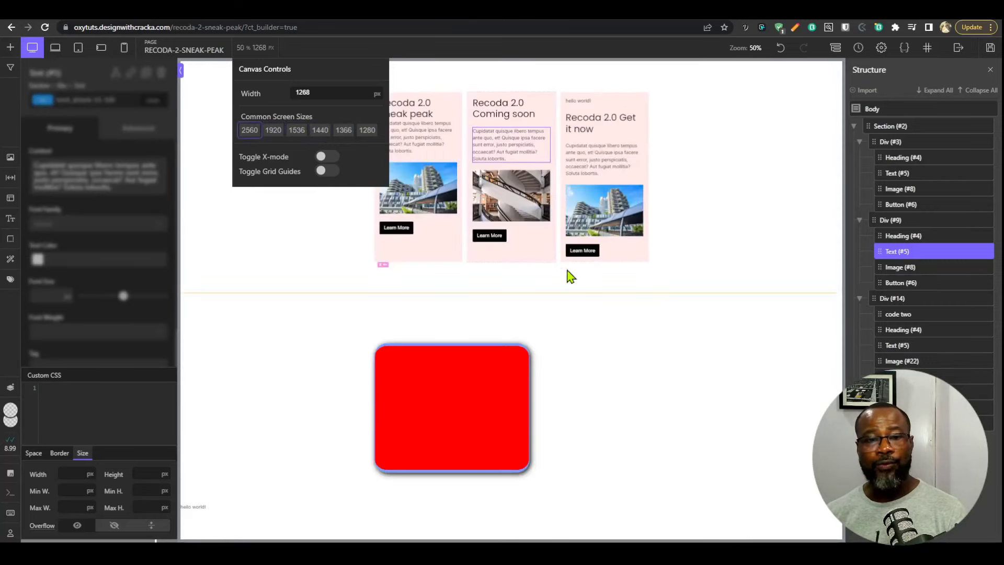
{"action": "left_click", "coordinate": [273, 130]}
{"action": "left_click", "coordinate": [296, 130]}
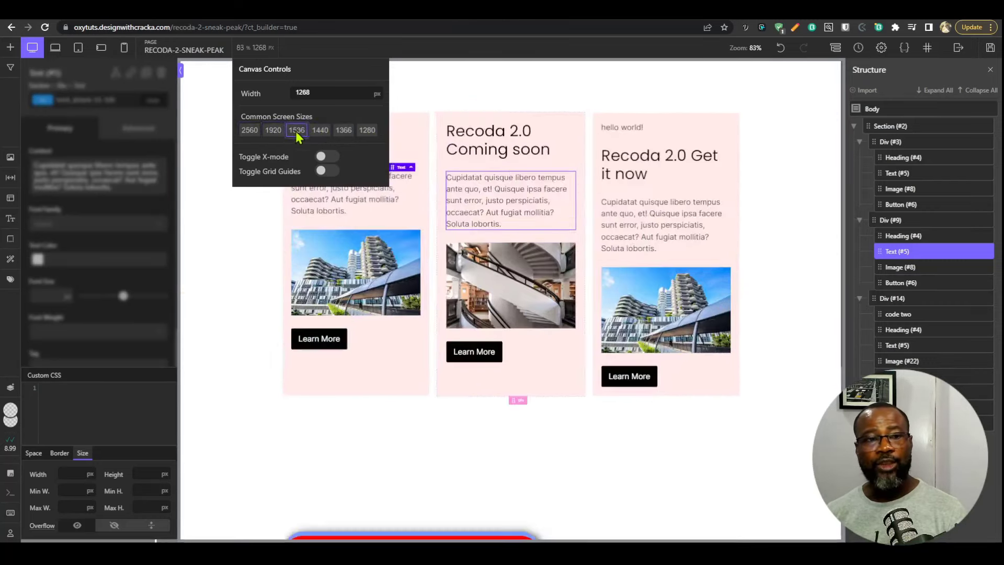
{"action": "left_click", "coordinate": [321, 130]}
{"action": "left_click", "coordinate": [343, 132]}
{"action": "left_click", "coordinate": [368, 131]}
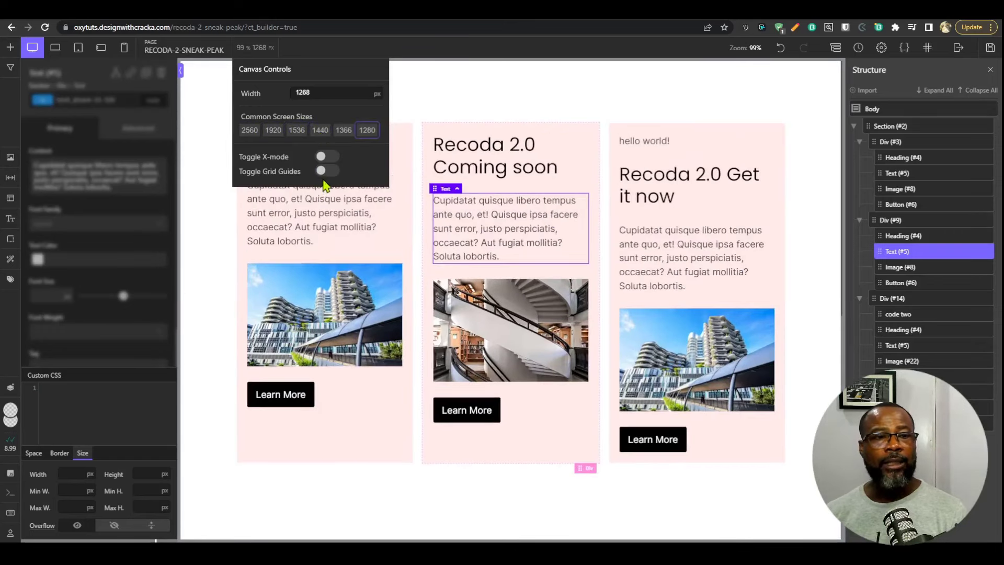
Turn on the canvas grid guides and select the section that holds the three cards
{"action": "left_click", "coordinate": [322, 172]}
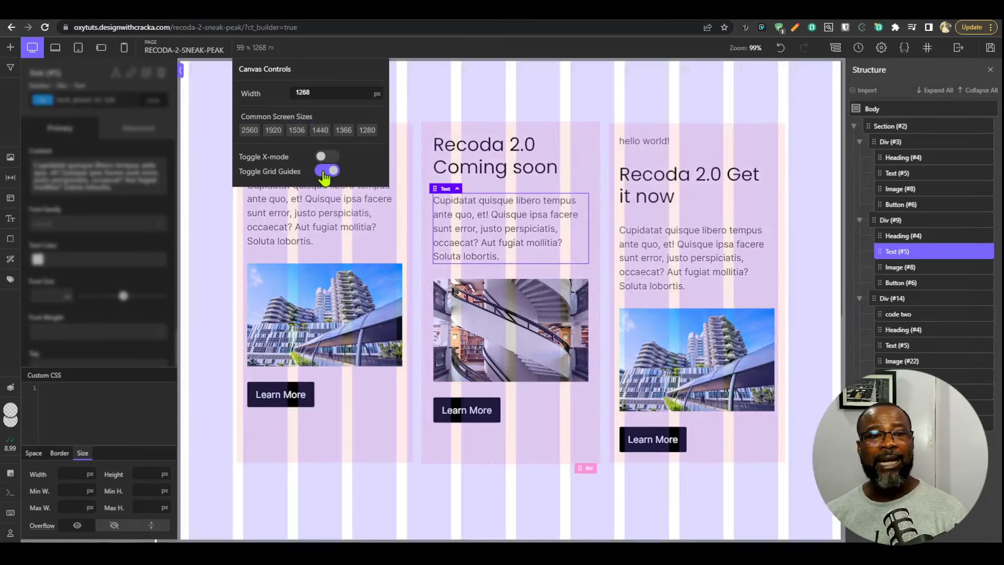
{"action": "scroll", "coordinate": [722, 195], "scroll_direction": "down", "scroll_amount": 5}
{"action": "scroll", "coordinate": [702, 316], "scroll_direction": "up", "scroll_amount": 5}
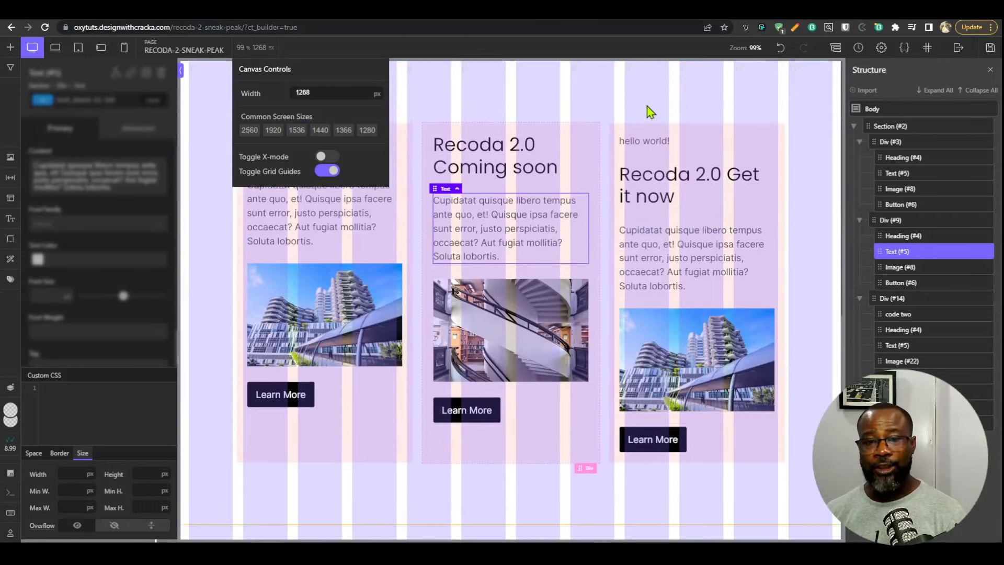
{"action": "left_click", "coordinate": [638, 99]}
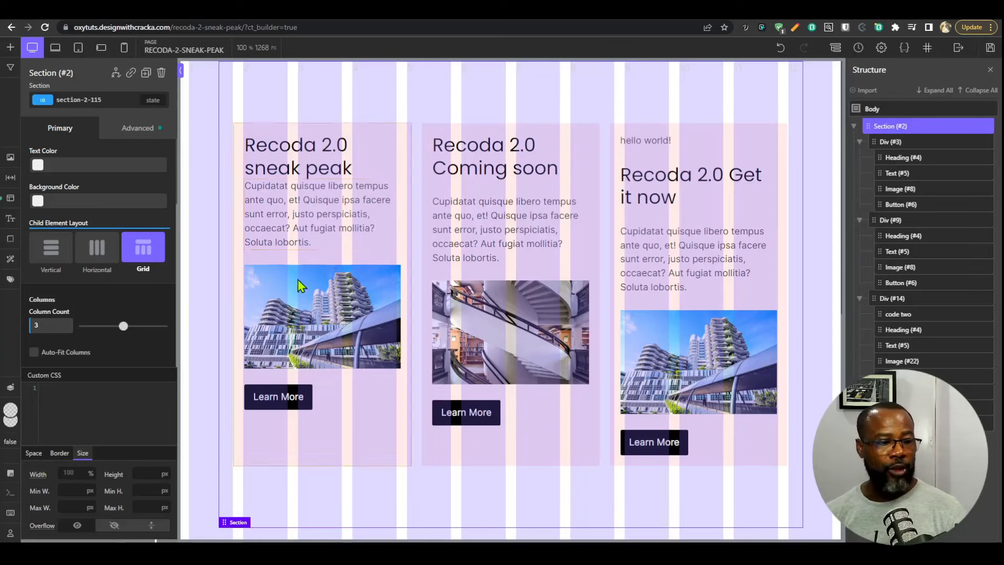
Open the User Preference dialog and display the global grid settings under Grid Guide
{"action": "left_click", "coordinate": [9, 534]}
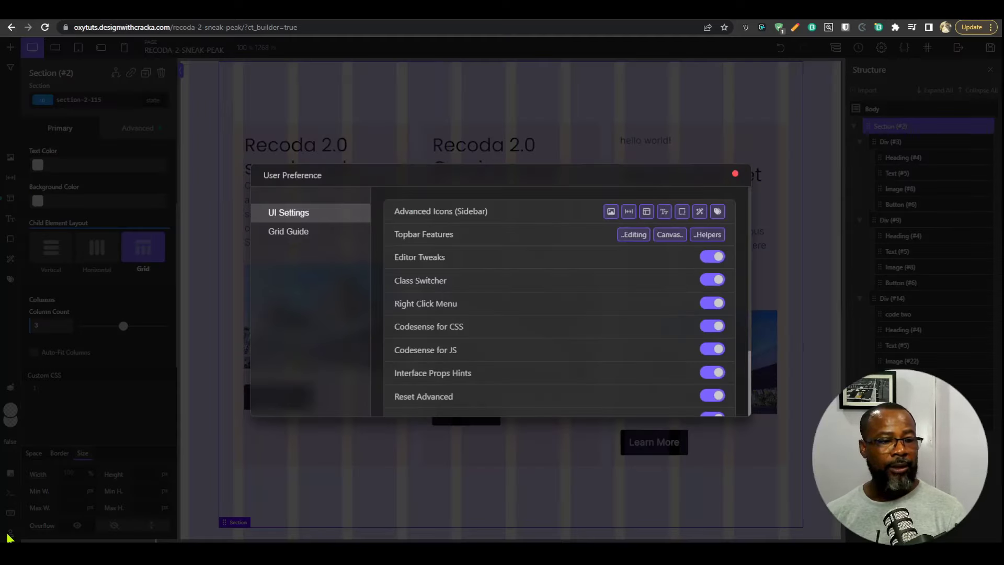
{"action": "left_click", "coordinate": [233, 492]}
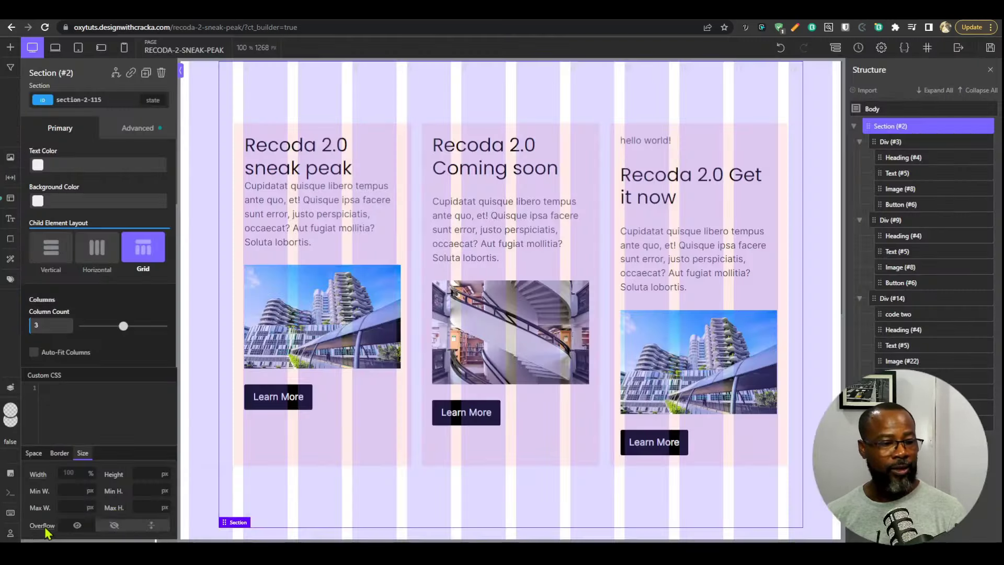
{"action": "left_click", "coordinate": [11, 534]}
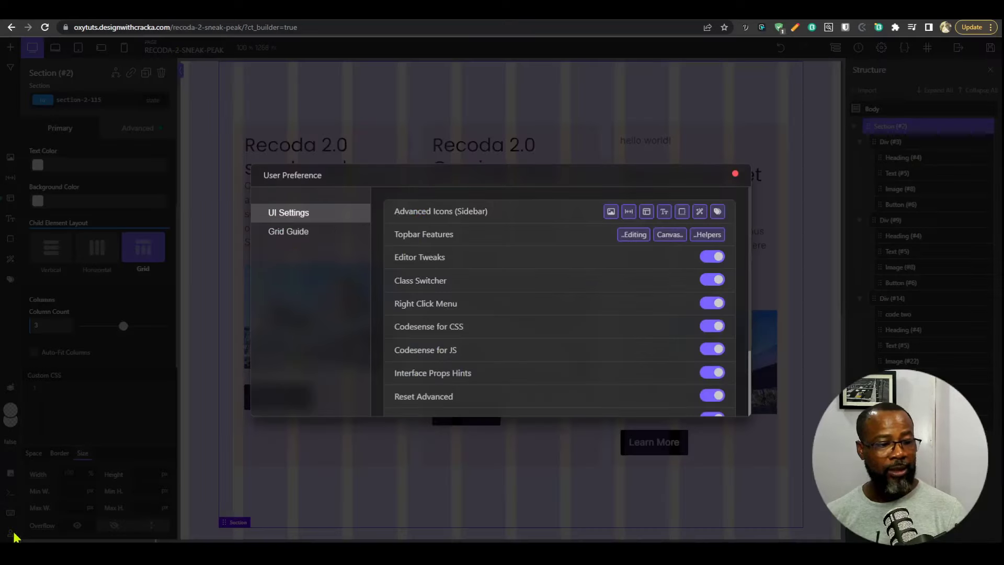
{"action": "left_click", "coordinate": [302, 230]}
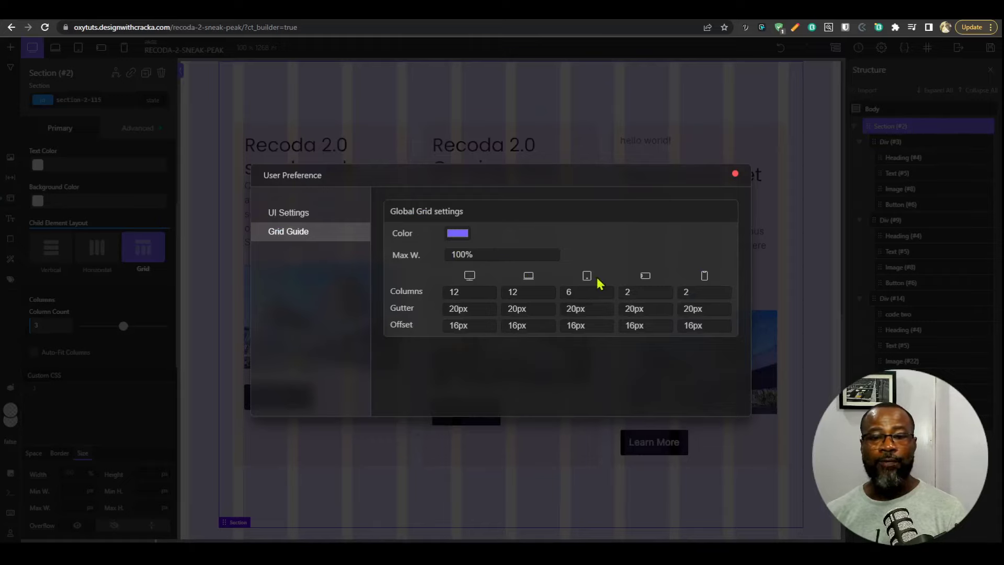
Change the grid guide's desktop column count to 10 and set it back to 12
{"action": "left_click", "coordinate": [466, 293]}
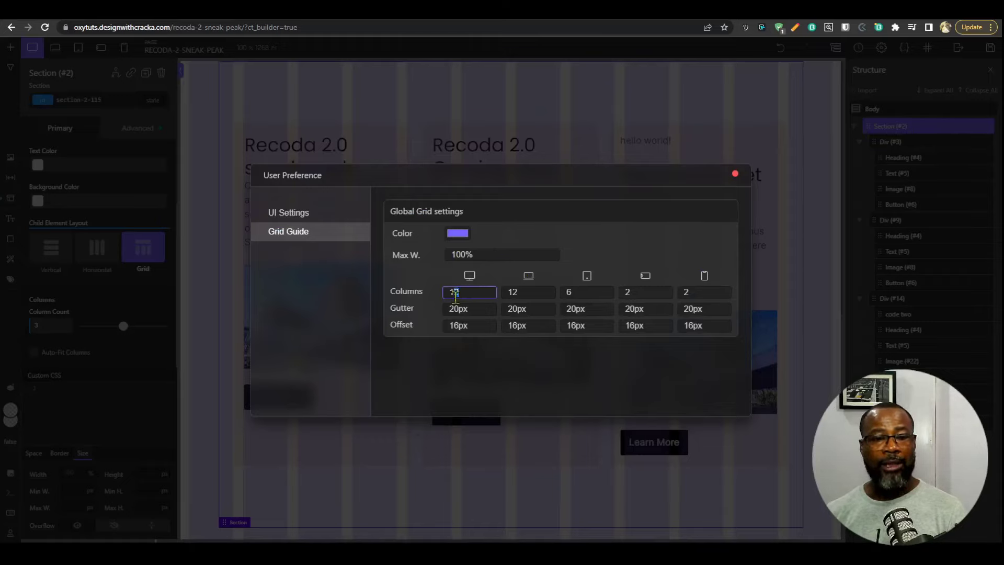
{"action": "left_click_drag", "start_coordinate": [484, 294], "coordinate": [352, 298]}
{"action": "type", "text": "10"}
{"action": "left_click_drag", "start_coordinate": [476, 293], "coordinate": [366, 298]}
{"action": "type", "text": "12"}
Change the grid guide's desktop gutter to 10px, set it back to 20px, and close the preferences
{"action": "left_click", "coordinate": [454, 309]}
{"action": "type", "text": "1"}
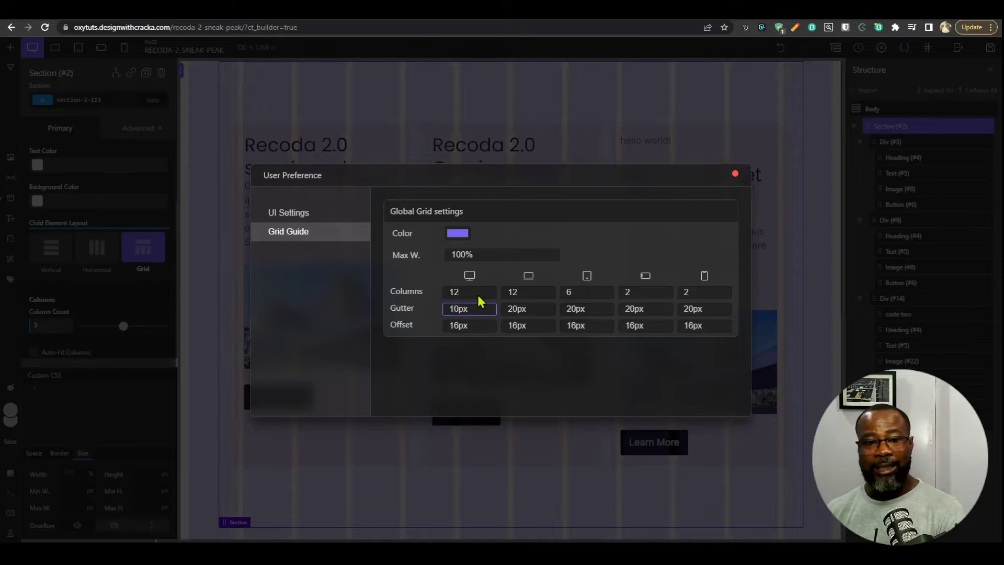
{"action": "key", "text": "BackSpace"}
{"action": "type", "text": "2"}
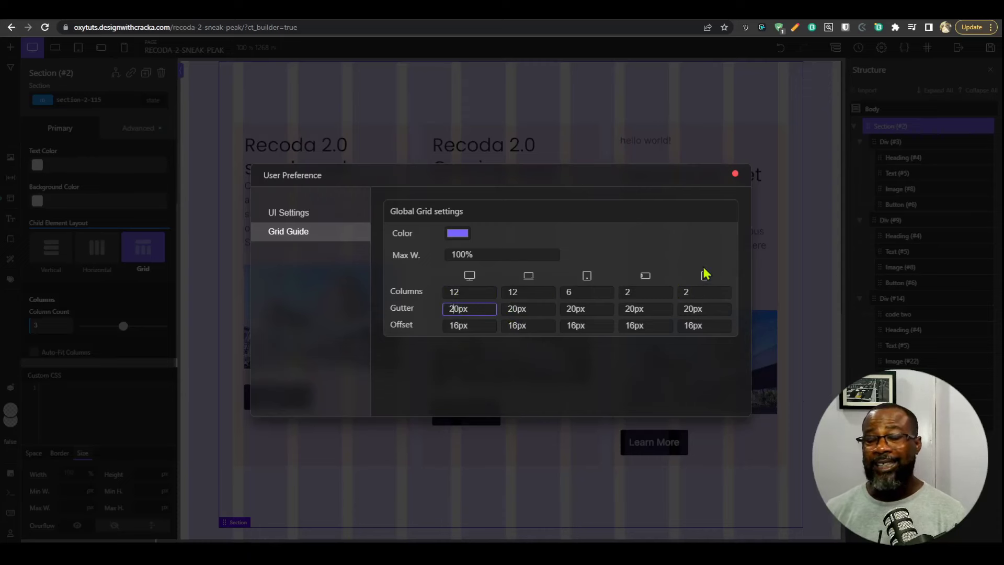
{"action": "left_click", "coordinate": [735, 175]}
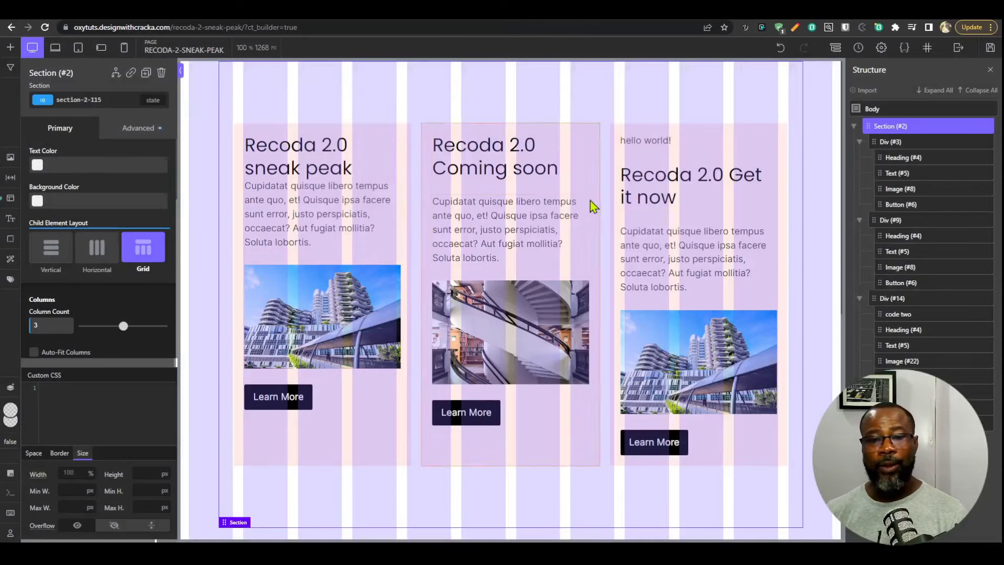
Check the grid guides over the whole page, turn them off, and select the red div below the cards
{"action": "scroll", "coordinate": [596, 256], "scroll_direction": "down", "scroll_amount": 4}
{"action": "scroll", "coordinate": [811, 329], "scroll_direction": "up", "scroll_amount": 4}
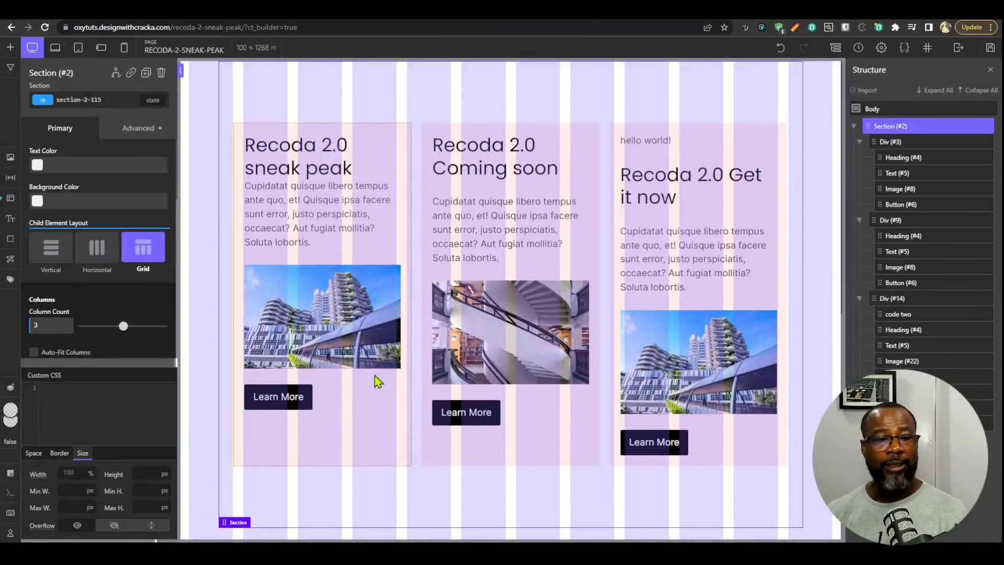
{"action": "scroll", "coordinate": [531, 334], "scroll_direction": "down", "scroll_amount": 5}
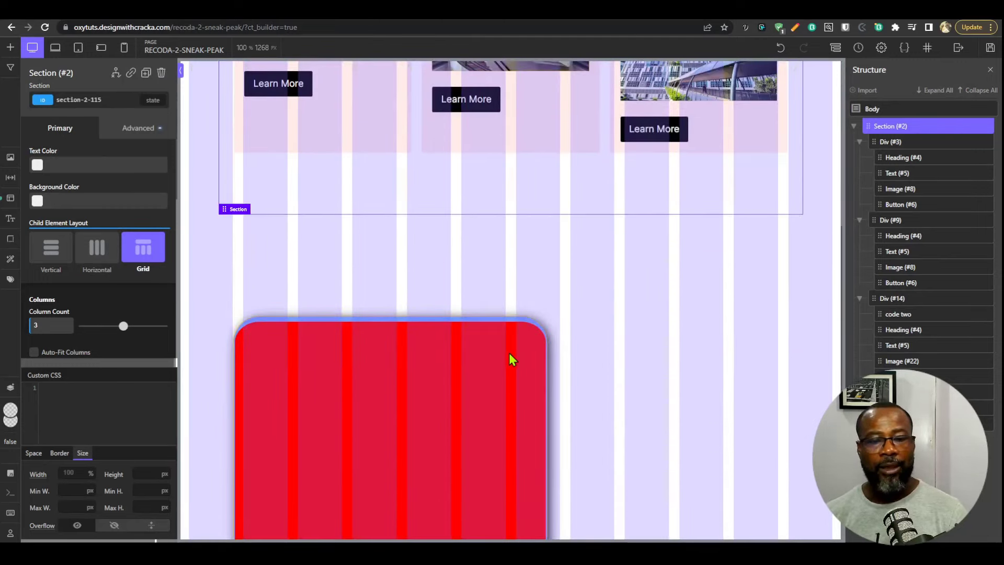
{"action": "scroll", "coordinate": [511, 356], "scroll_direction": "down", "scroll_amount": 2}
{"action": "scroll", "coordinate": [523, 361], "scroll_direction": "up", "scroll_amount": 7}
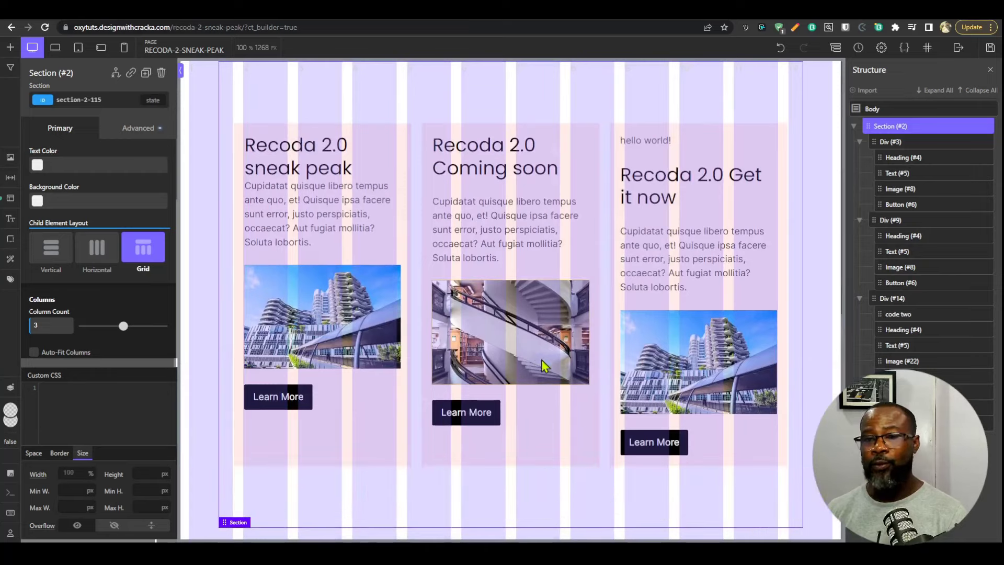
{"action": "scroll", "coordinate": [544, 360], "scroll_direction": "down", "scroll_amount": 6}
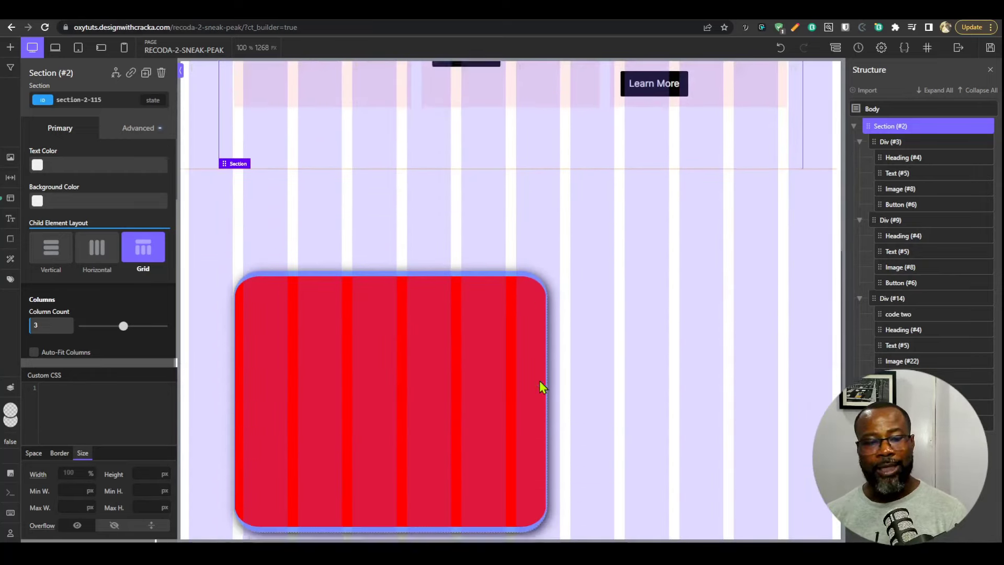
{"action": "left_click", "coordinate": [260, 48]}
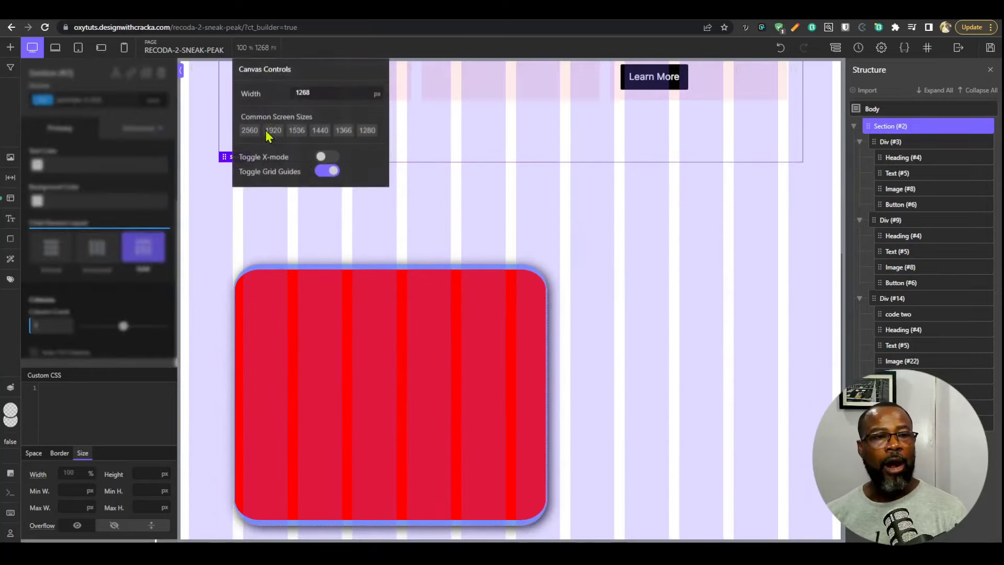
{"action": "left_click", "coordinate": [327, 171]}
{"action": "left_click", "coordinate": [489, 348]}
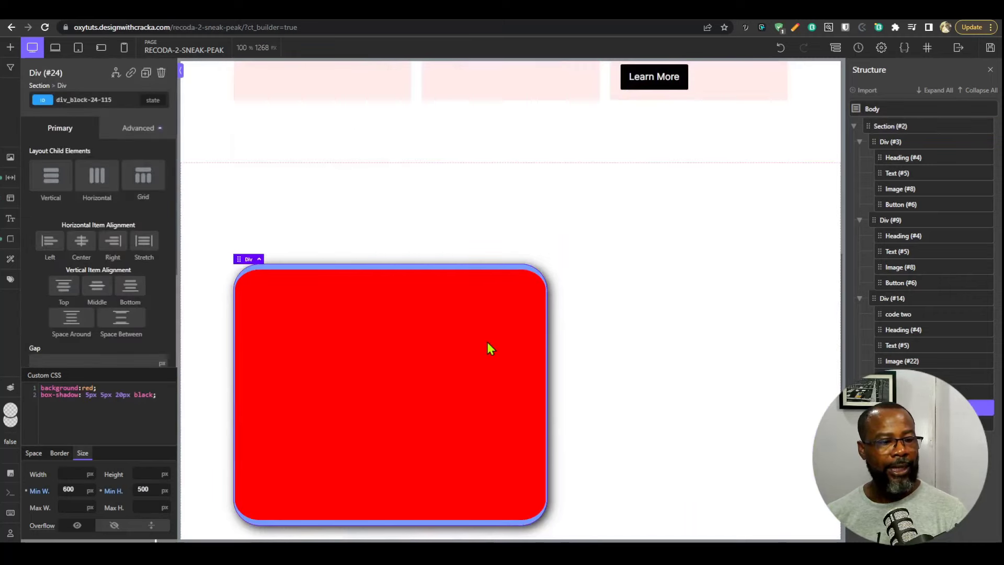
Open the UI Settings of the User Preference dialog and review the sidebar icon and topbar feature options
{"action": "left_click", "coordinate": [10, 533]}
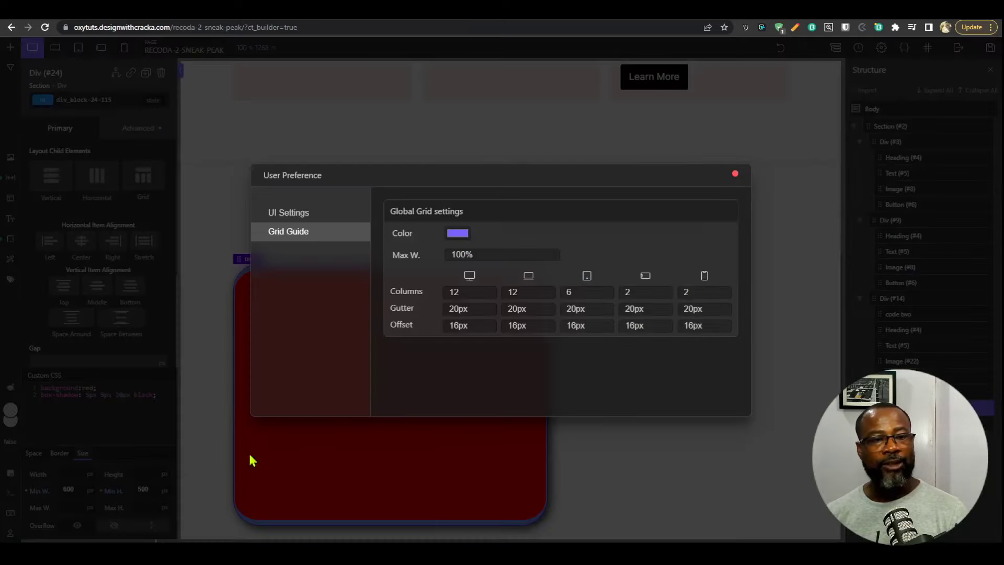
{"action": "left_click", "coordinate": [323, 218]}
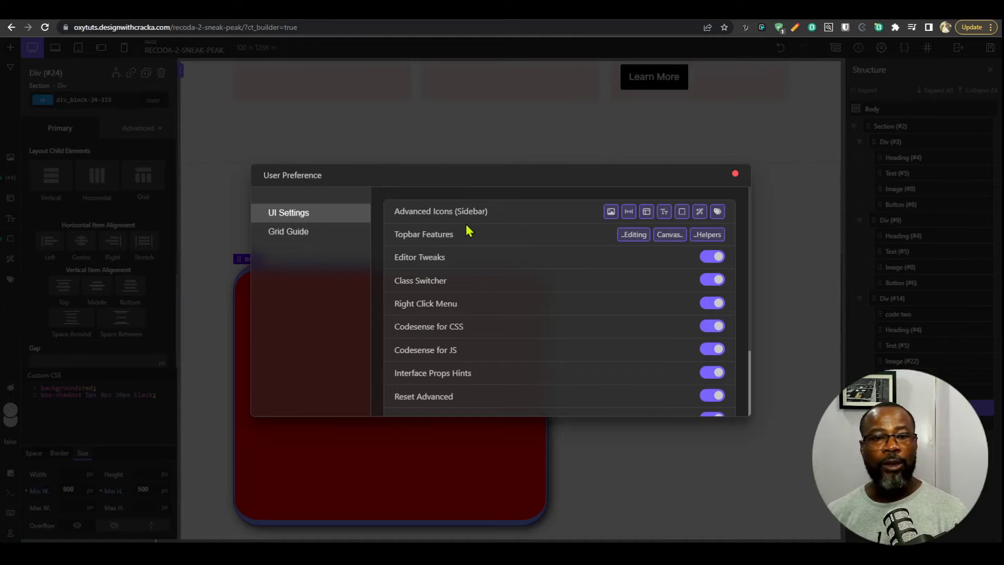
{"action": "left_click", "coordinate": [4, 204]}
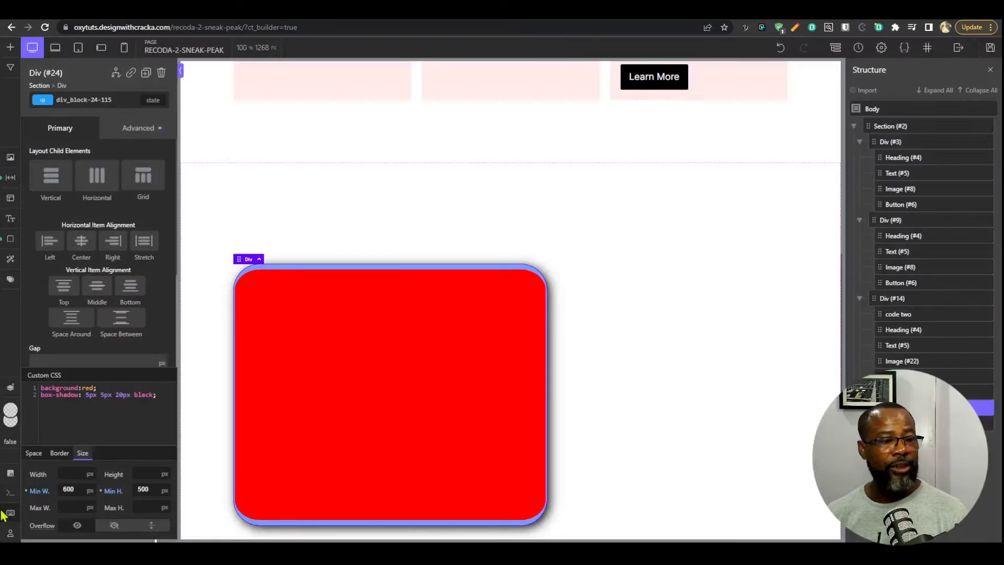
{"action": "left_click", "coordinate": [11, 535]}
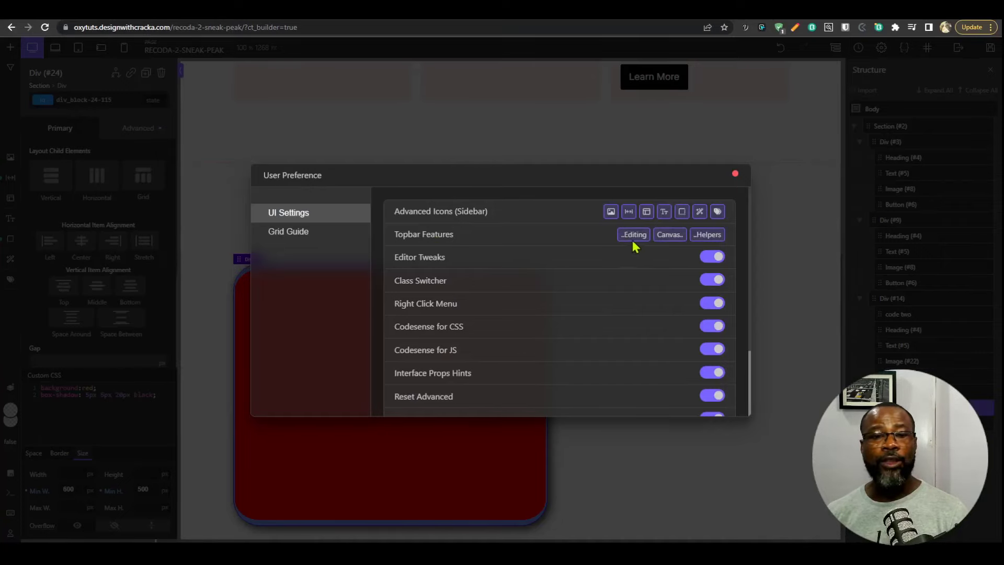
{"action": "left_click", "coordinate": [267, 53]}
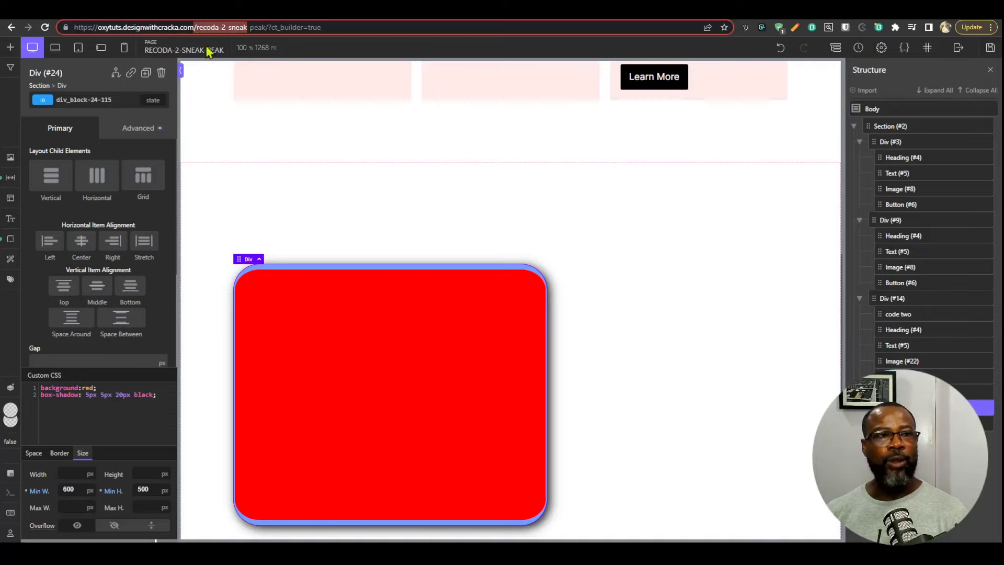
Look through the remaining UI Settings preferences down to the default heading and paragraph tag options, and close the dialog
{"action": "left_click", "coordinate": [10, 533]}
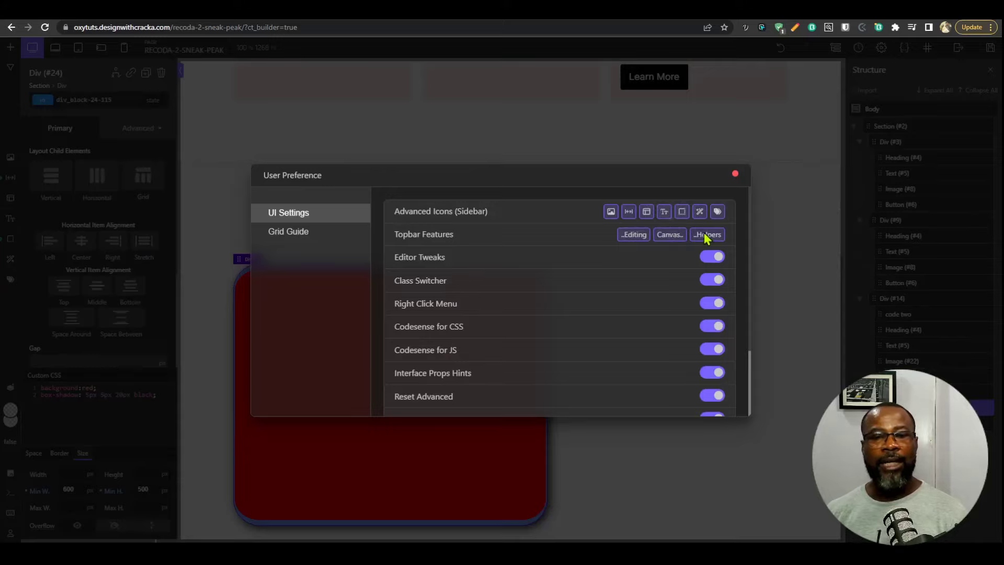
{"action": "scroll", "coordinate": [571, 278], "scroll_direction": "down", "scroll_amount": 2}
{"action": "scroll", "coordinate": [610, 268], "scroll_direction": "up", "scroll_amount": 2}
{"action": "scroll", "coordinate": [528, 290], "scroll_direction": "down", "scroll_amount": 2}
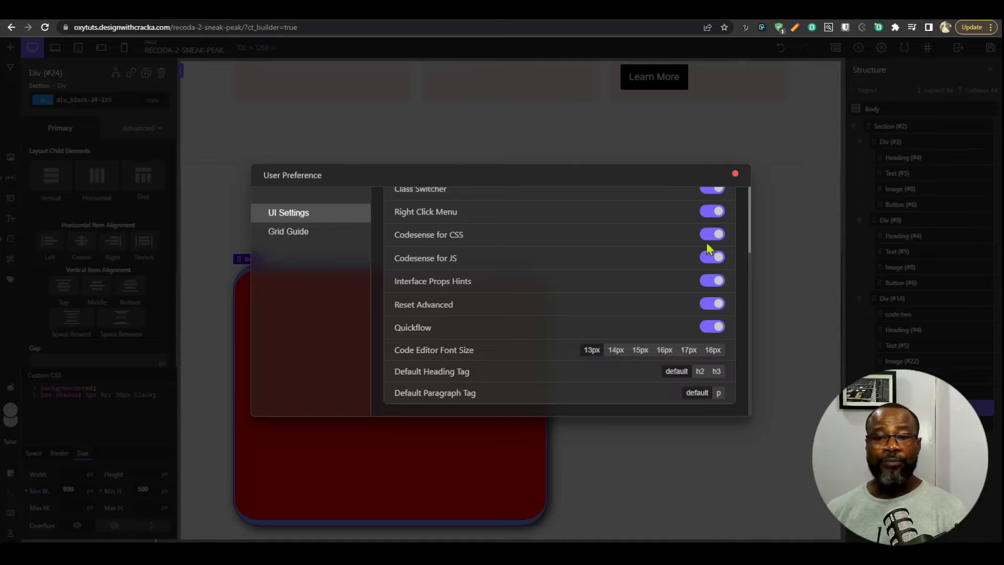
{"action": "left_click", "coordinate": [735, 172]}
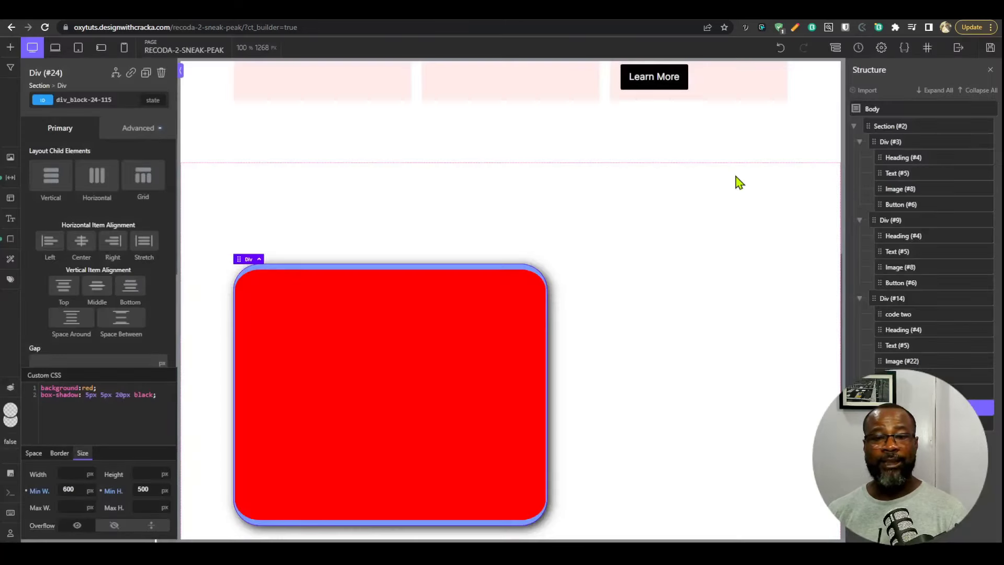
Add a heading inside the red div, check its Tag setting, and delete the heading
{"action": "left_click", "coordinate": [11, 47]}
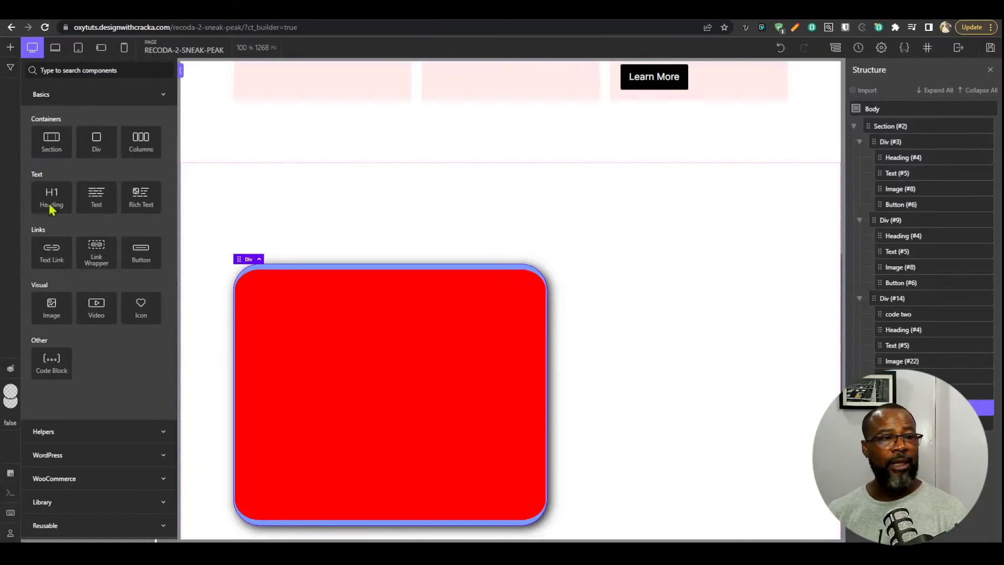
{"action": "left_click", "coordinate": [51, 199]}
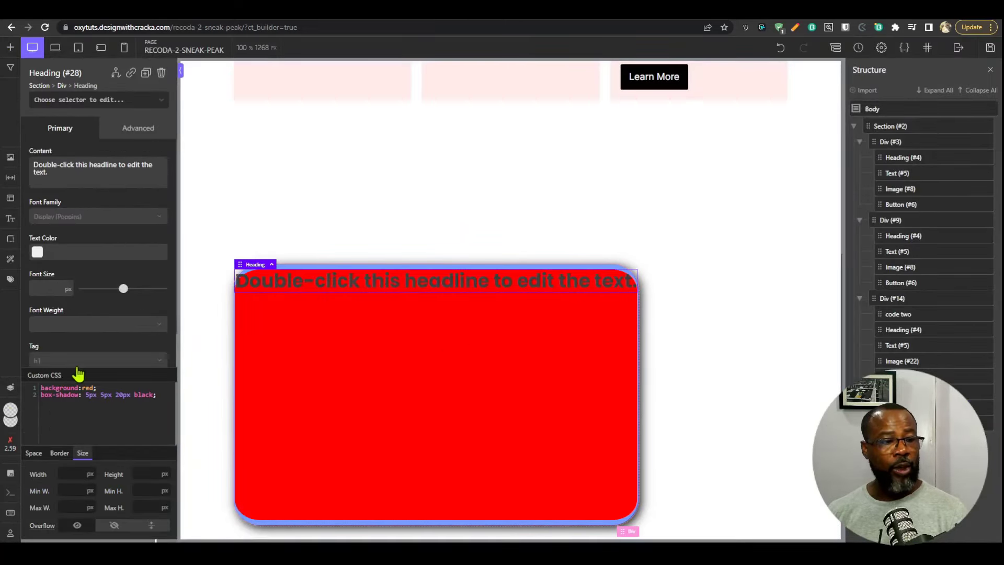
{"action": "scroll", "coordinate": [103, 330], "scroll_direction": "down", "scroll_amount": 1}
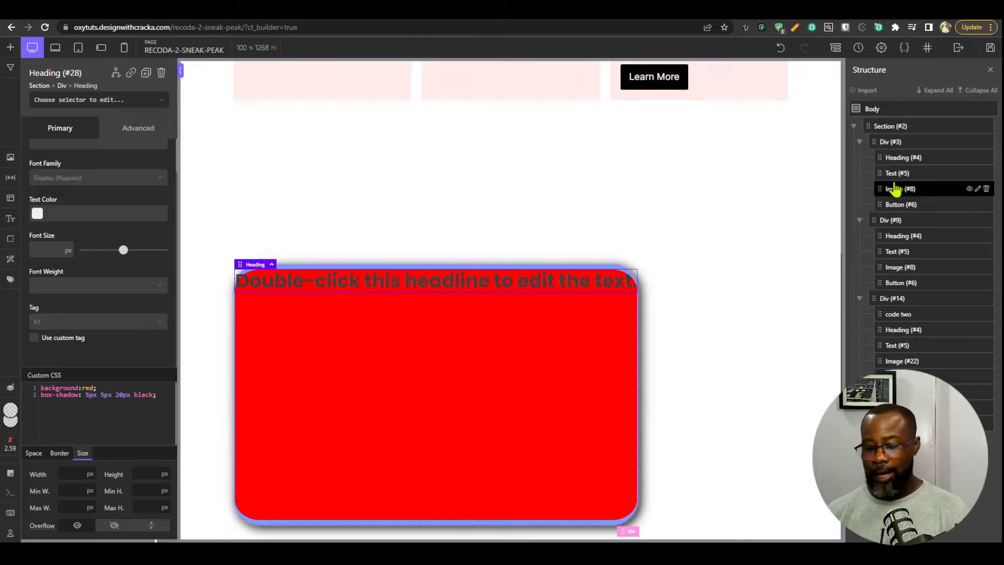
{"action": "key", "text": "Delete"}
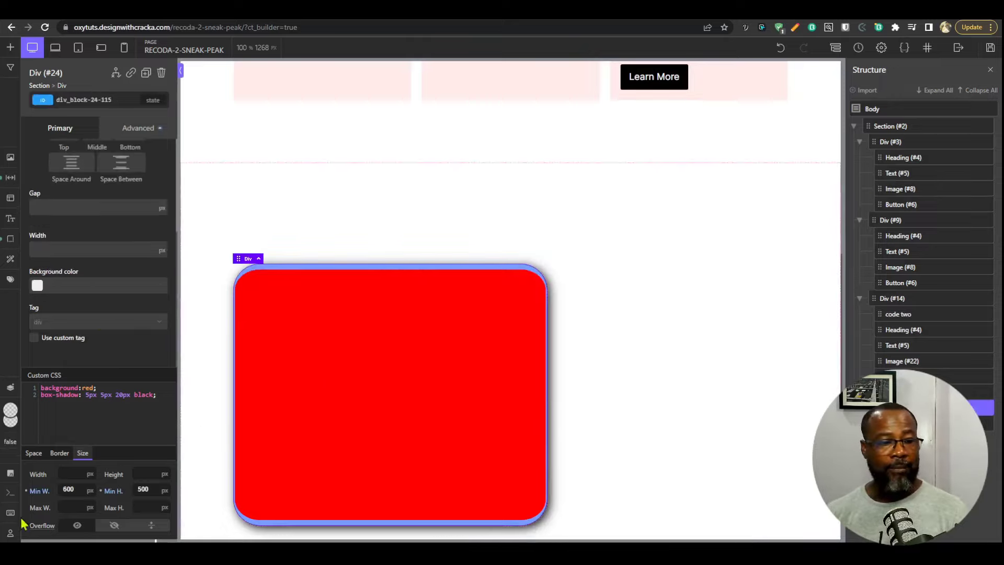
Set the Default Heading Tag preference to h2 and add a new heading inside the red div
{"action": "scroll", "coordinate": [510, 353], "scroll_direction": "down", "scroll_amount": 2}
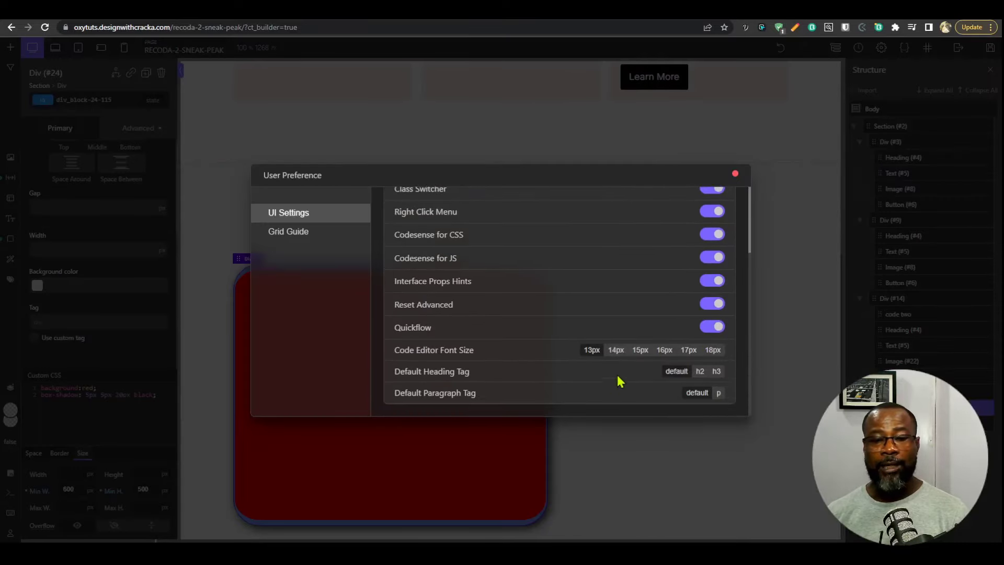
{"action": "left_click", "coordinate": [700, 371]}
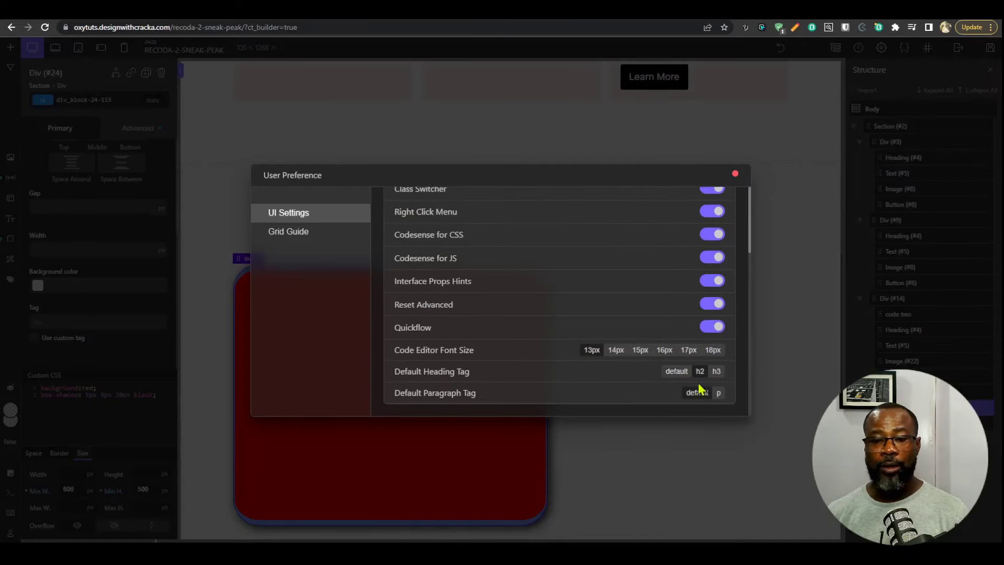
{"action": "left_click", "coordinate": [736, 173]}
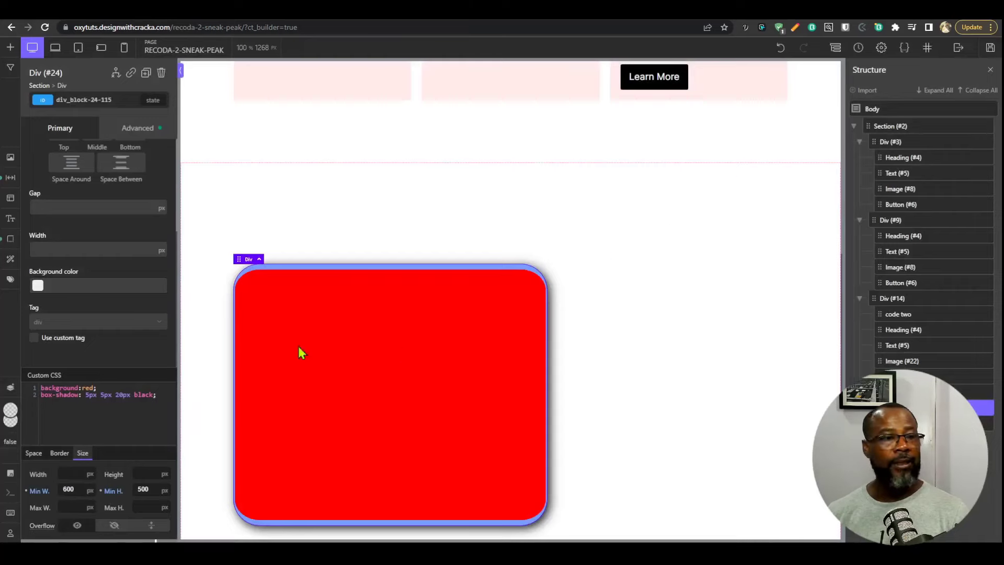
{"action": "left_click", "coordinate": [10, 72]}
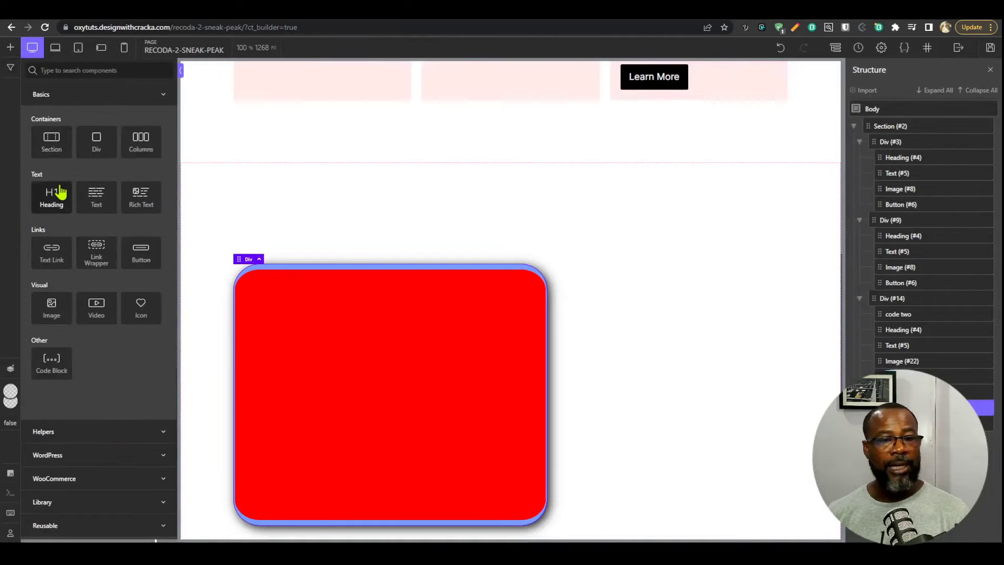
{"action": "left_click", "coordinate": [61, 193]}
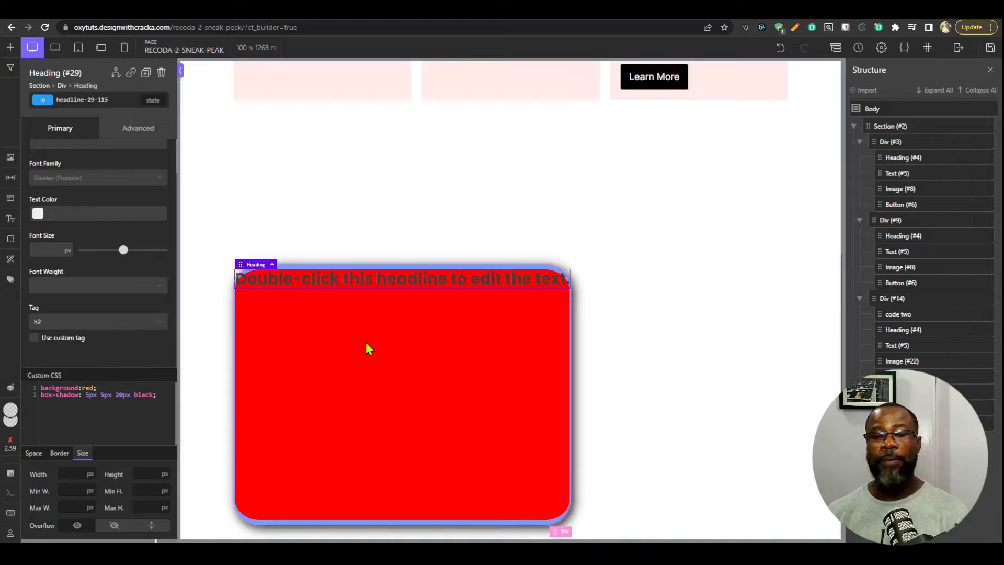
Check the Default Paragraph Tag options in the UI Settings preferences and close the dialog
{"action": "left_click", "coordinate": [10, 533]}
{"action": "scroll", "coordinate": [543, 342], "scroll_direction": "down", "scroll_amount": 2}
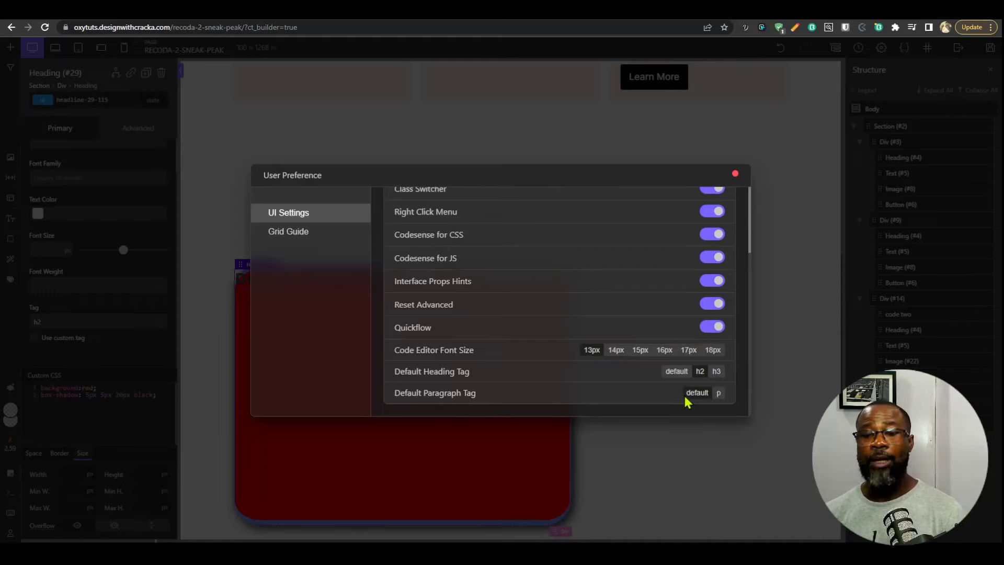
{"action": "left_click", "coordinate": [736, 174]}
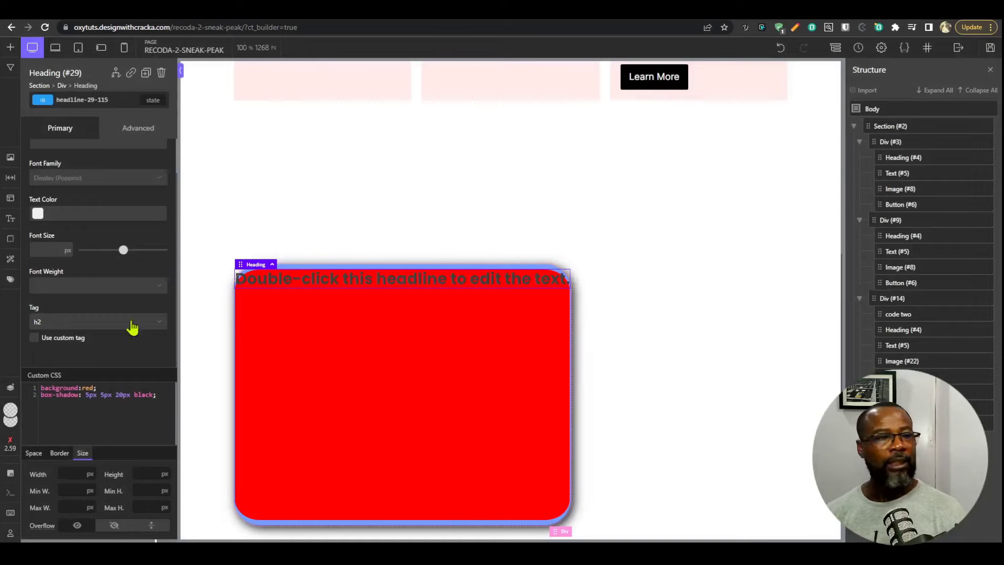
View the available text elements, and select the paragraph text in the first card to check its Tag setting
{"action": "left_click", "coordinate": [10, 47]}
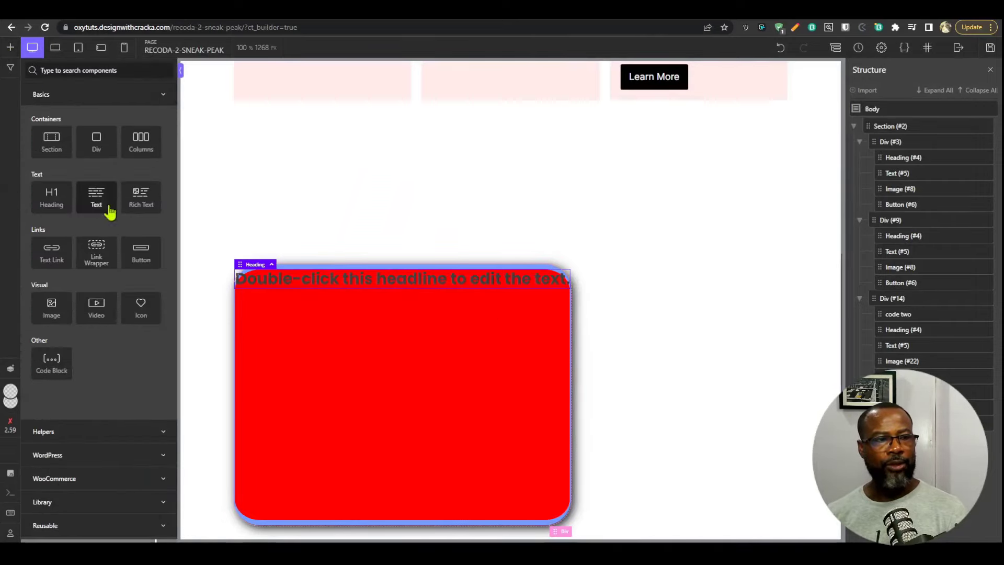
{"action": "scroll", "coordinate": [368, 283], "scroll_direction": "up", "scroll_amount": 1}
{"action": "scroll", "coordinate": [368, 283], "scroll_direction": "up", "scroll_amount": 5}
{"action": "left_click", "coordinate": [329, 142]}
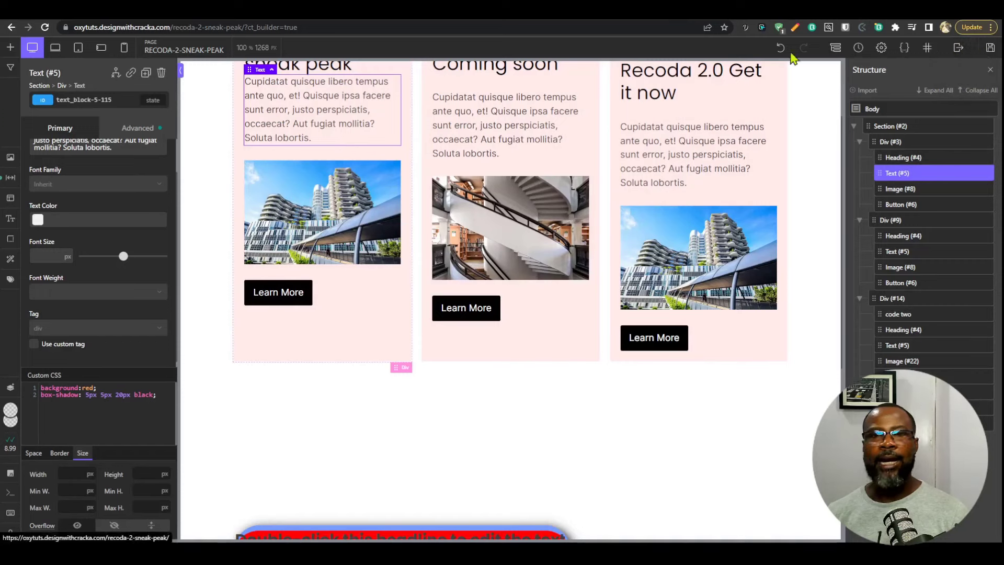
Inspect the third card's paragraph markup on the live page with DevTools docked beside it, and return to the builder
{"action": "left_click", "coordinate": [745, 28]}
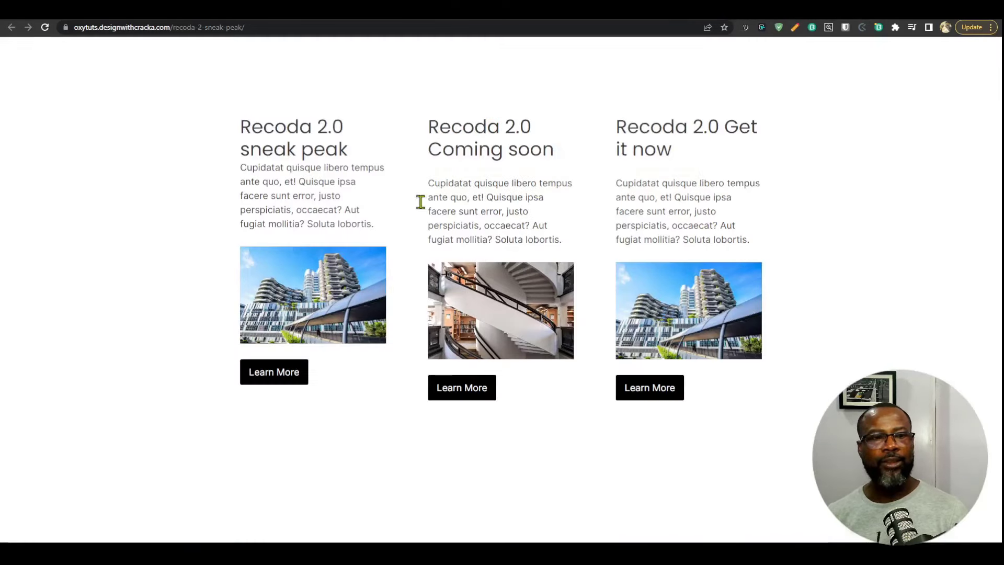
{"action": "key", "text": "F12"}
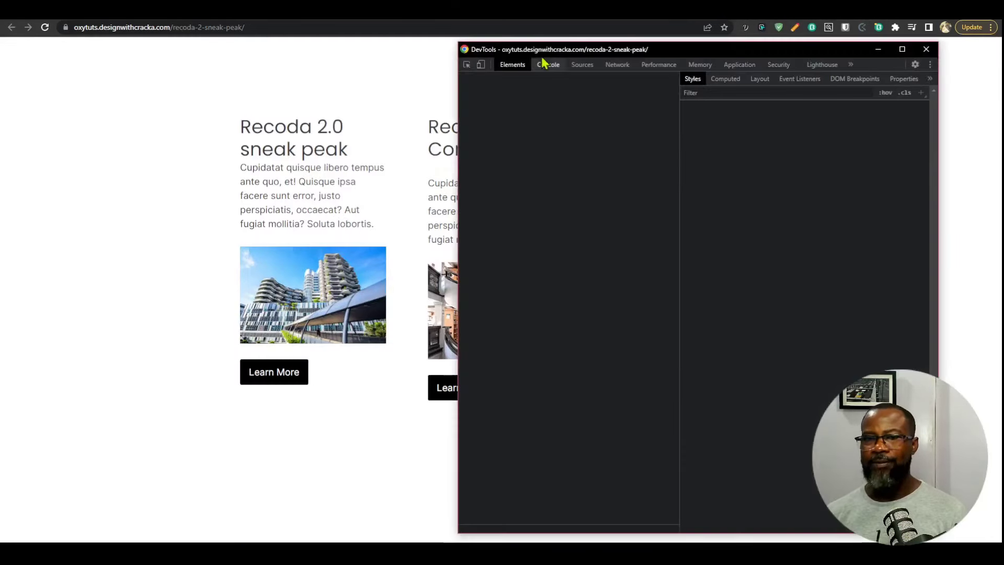
{"action": "left_click_drag", "start_coordinate": [696, 73], "coordinate": [892, 68]}
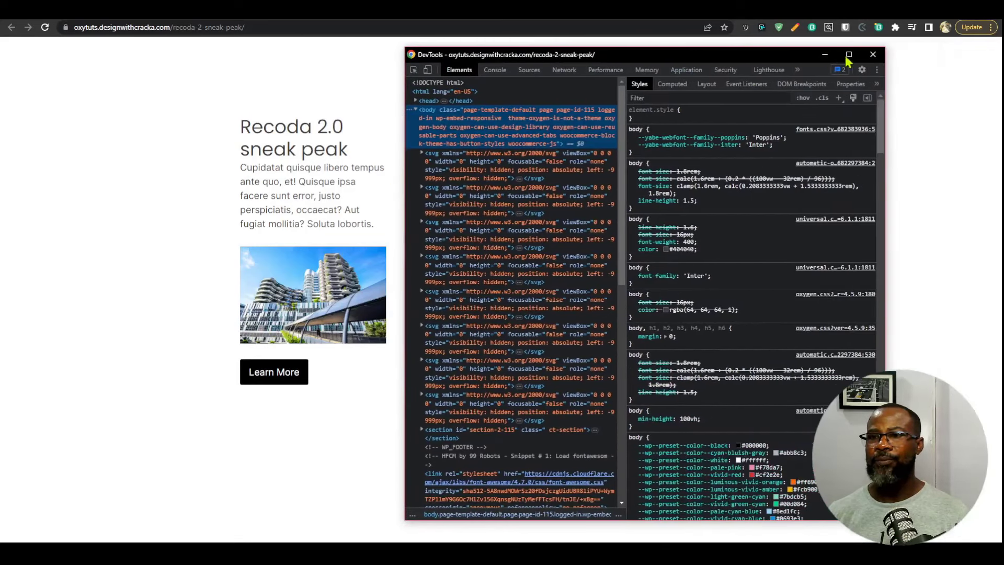
{"action": "left_click", "coordinate": [884, 70]}
{"action": "left_click", "coordinate": [889, 86]}
{"action": "left_click", "coordinate": [797, 44]}
{"action": "left_click", "coordinate": [567, 226]}
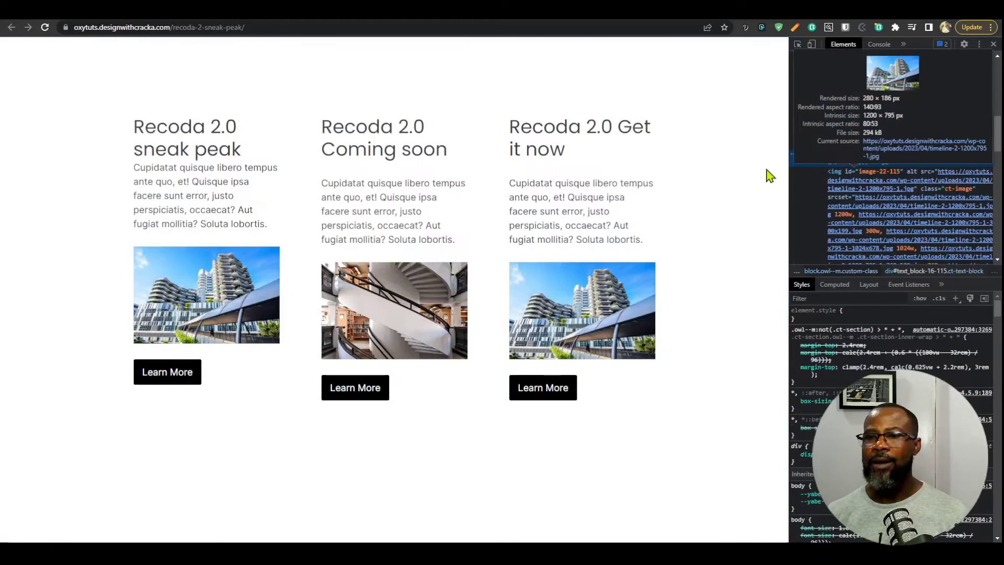
{"action": "left_click", "coordinate": [824, 154]}
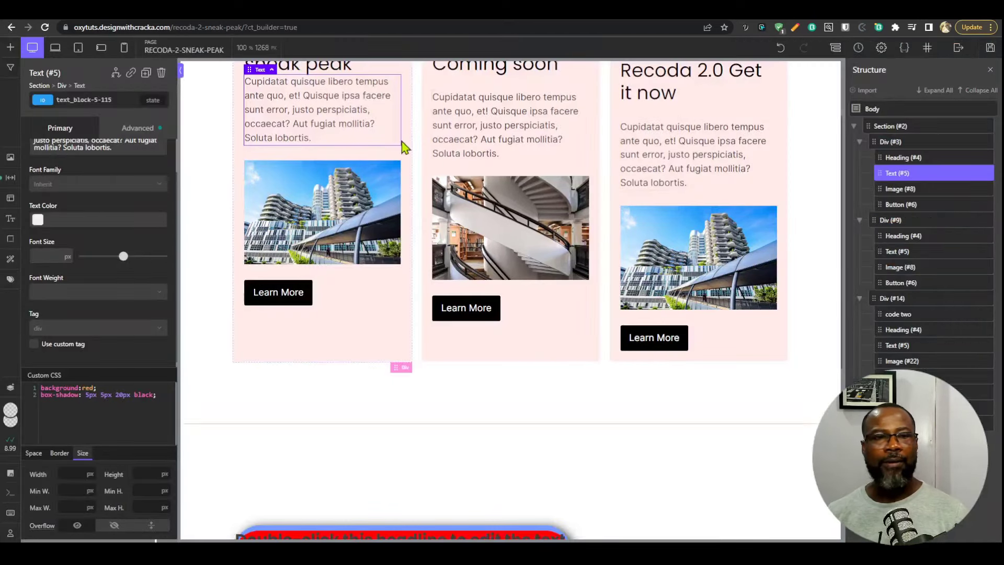
Add a Rich Text element below the paragraph in the first card and save the page
{"action": "left_click", "coordinate": [11, 47]}
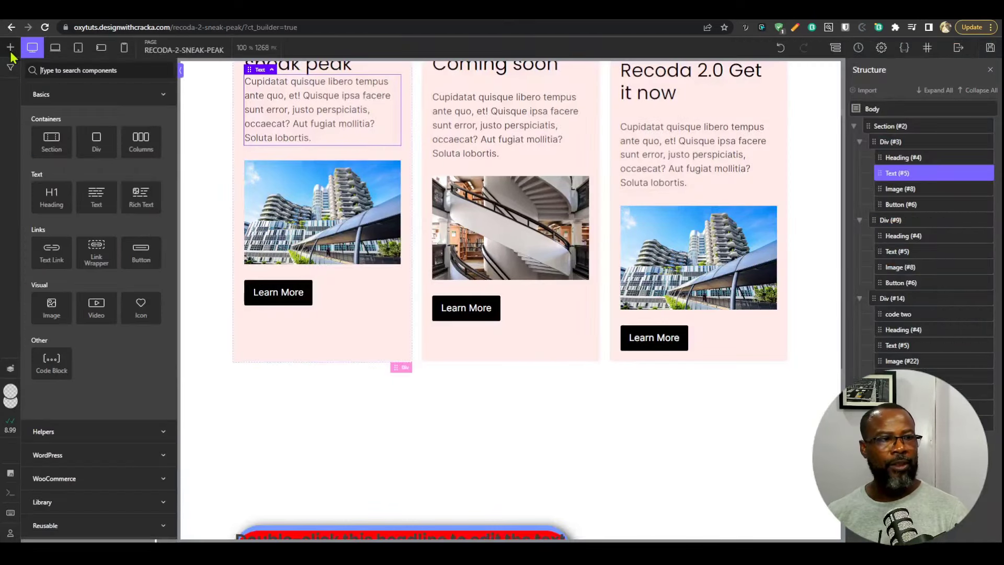
{"action": "left_click", "coordinate": [141, 198]}
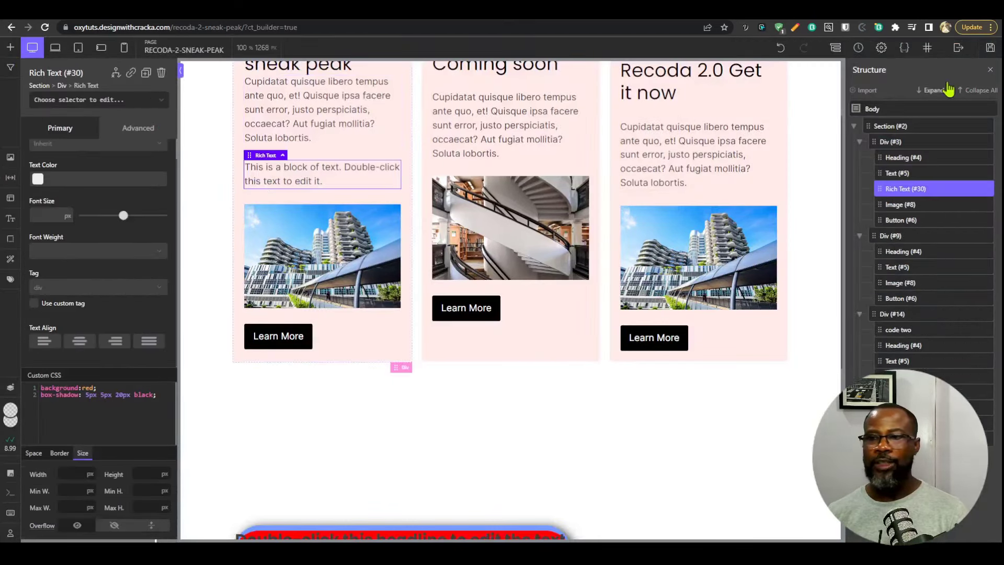
{"action": "left_click", "coordinate": [991, 48]}
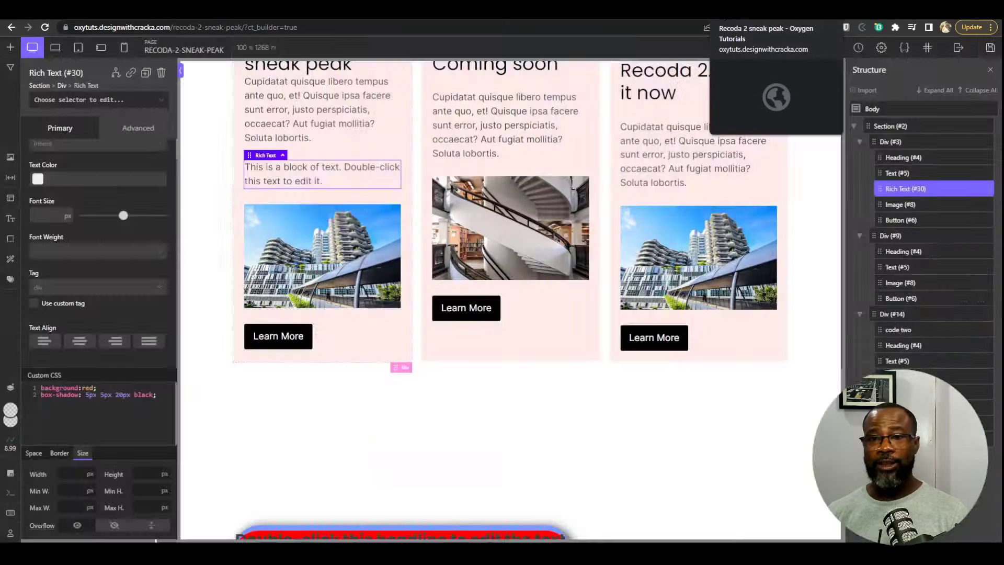
Reload the live page, inspect the first card's text markup in DevTools, and return to the builder
{"action": "left_click", "coordinate": [724, 12]}
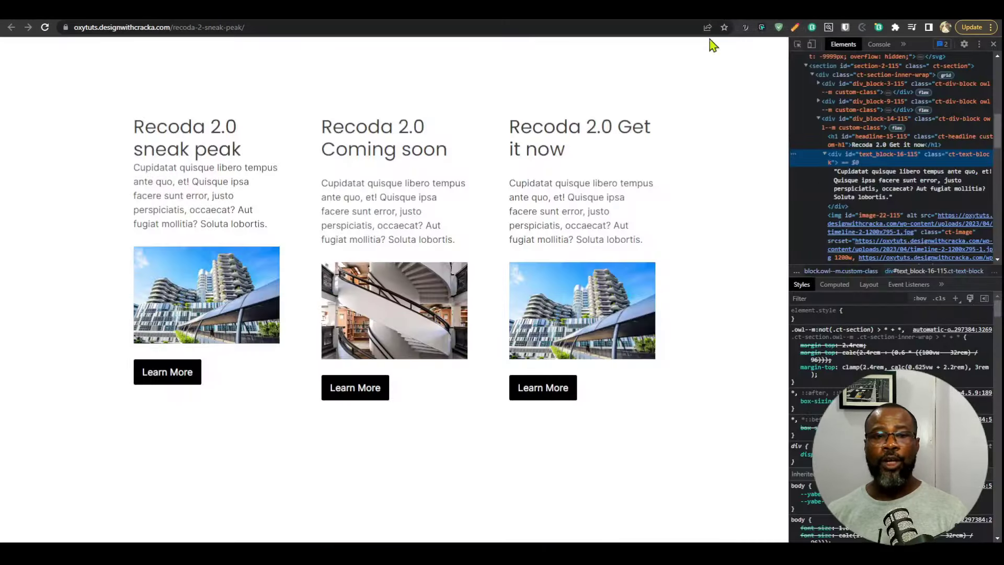
{"action": "left_click", "coordinate": [46, 28]}
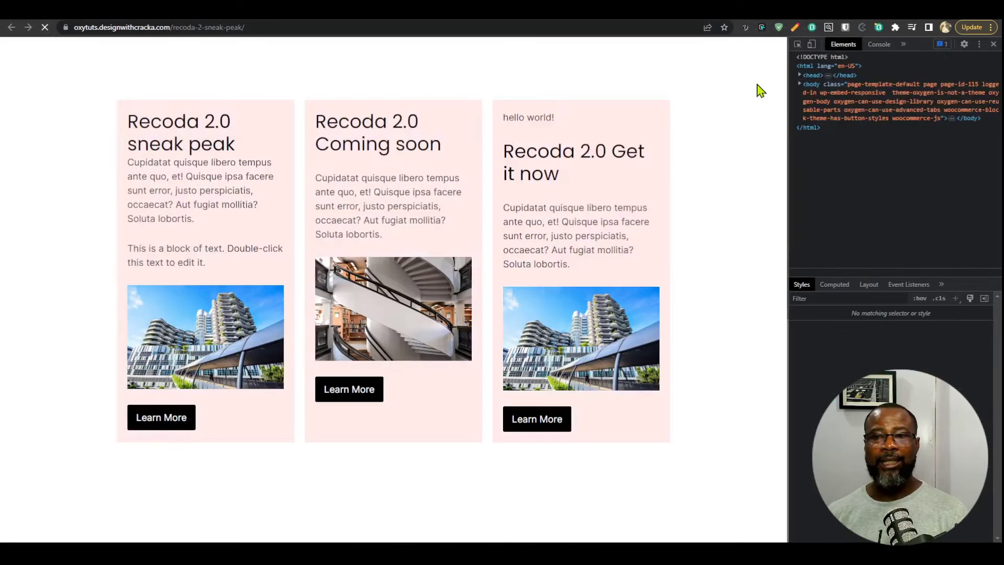
{"action": "left_click", "coordinate": [798, 43]}
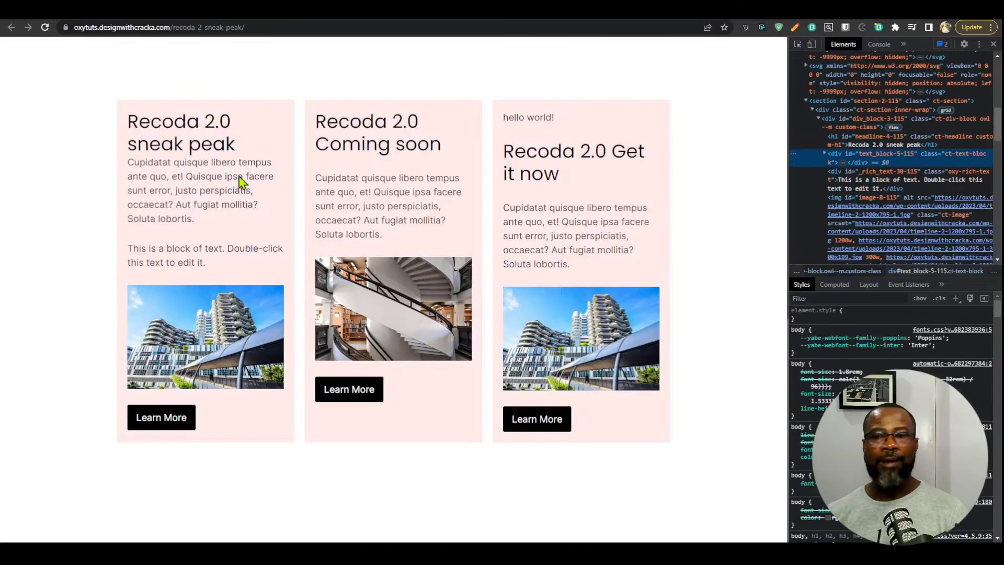
{"action": "left_click", "coordinate": [240, 180]}
{"action": "left_click", "coordinate": [848, 186]}
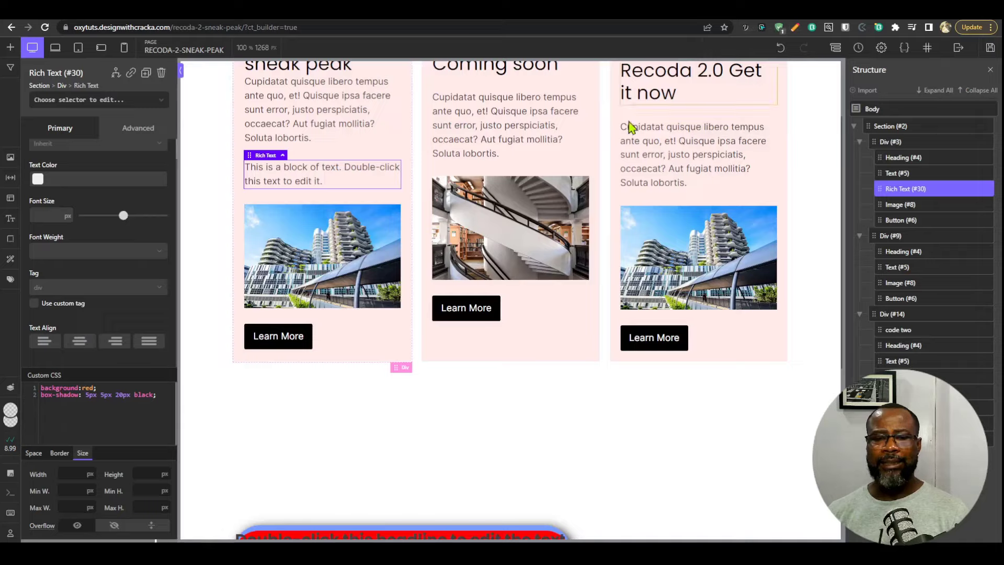
Set the Default Paragraph Tag to p in the UI settings of the user preferences, and save the page
{"action": "scroll", "coordinate": [522, 426], "scroll_direction": "down", "scroll_amount": 6}
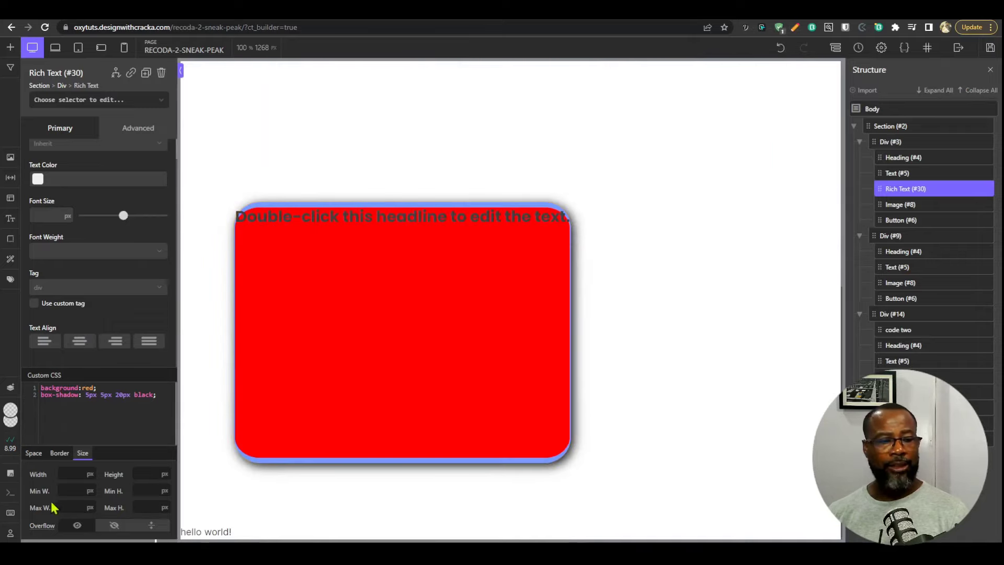
{"action": "left_click", "coordinate": [16, 533]}
{"action": "scroll", "coordinate": [699, 356], "scroll_direction": "down", "scroll_amount": 2}
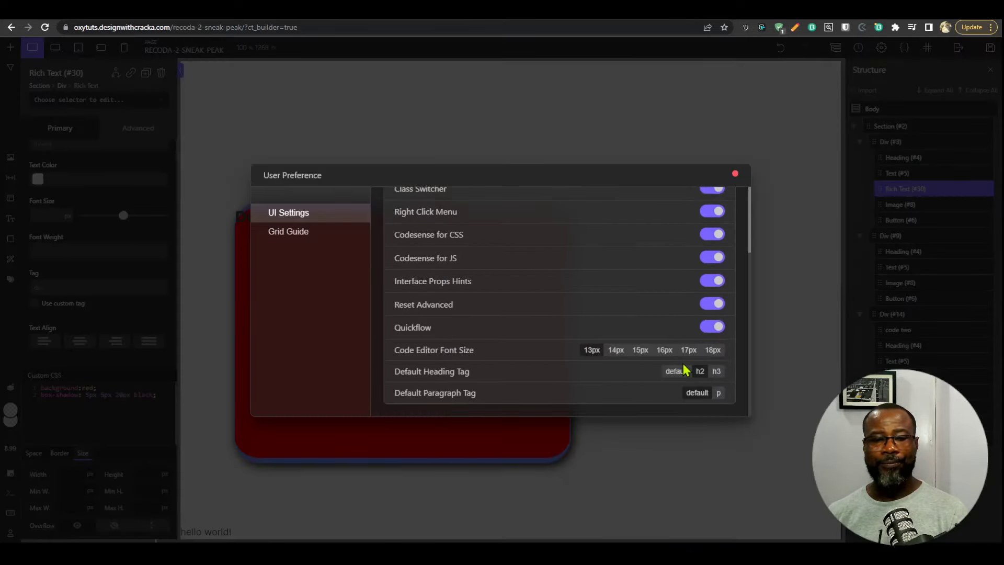
{"action": "left_click", "coordinate": [735, 174]}
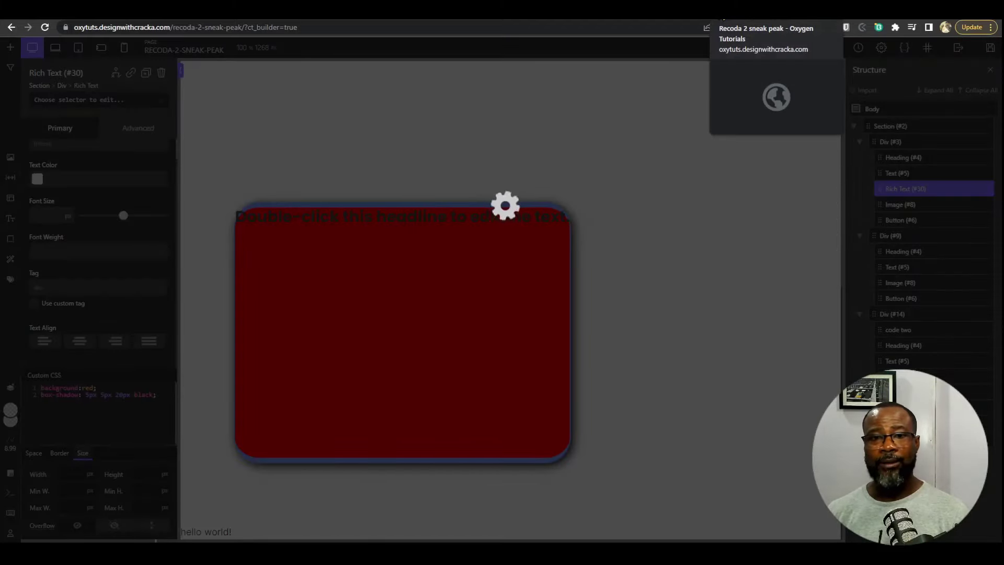
Reload the live page, inspect the first card's existing paragraph markup in DevTools, and return to the builder
{"action": "key", "text": "ctrl+Tab"}
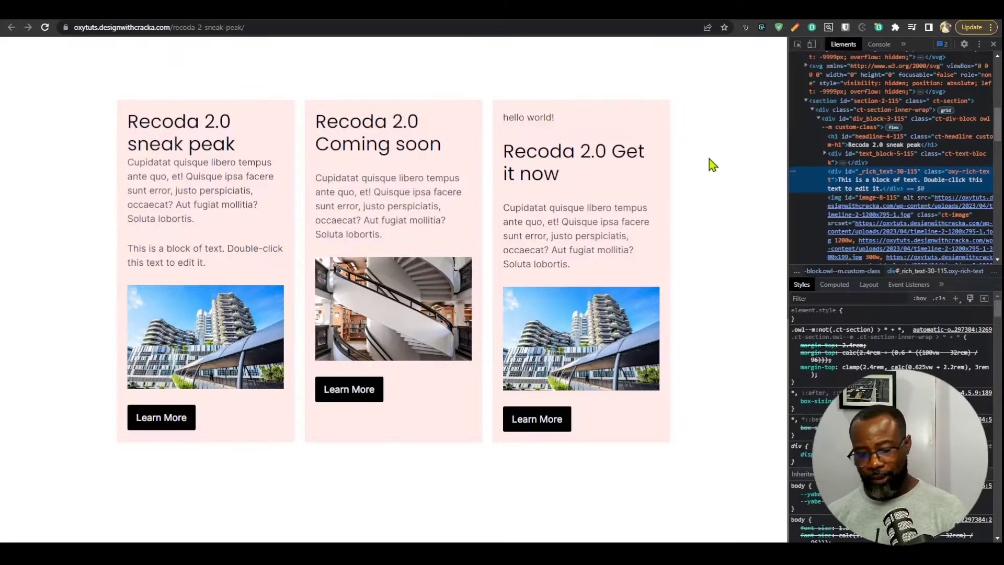
{"action": "key", "text": "ctrl+r"}
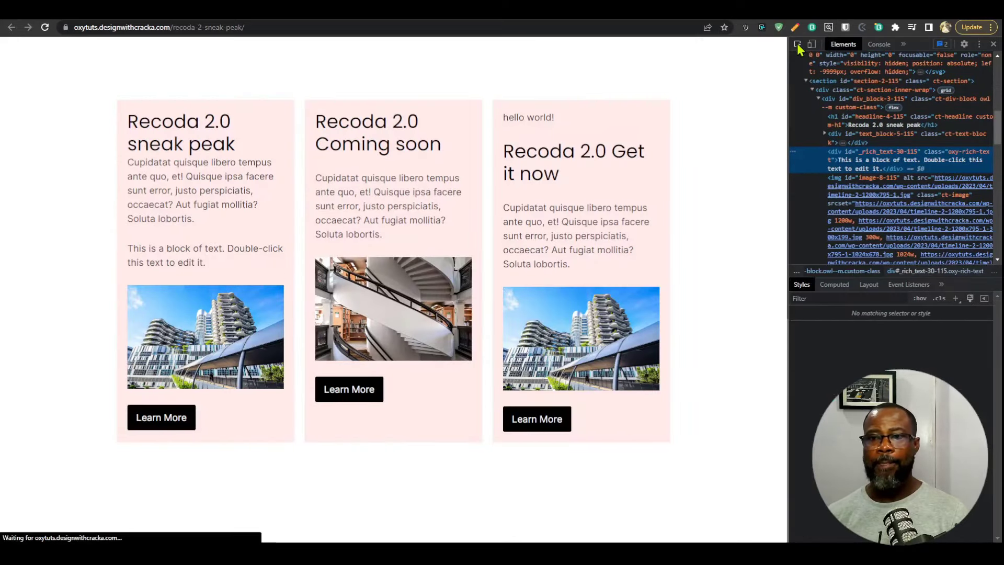
{"action": "left_click", "coordinate": [797, 44]}
{"action": "left_click", "coordinate": [247, 206]}
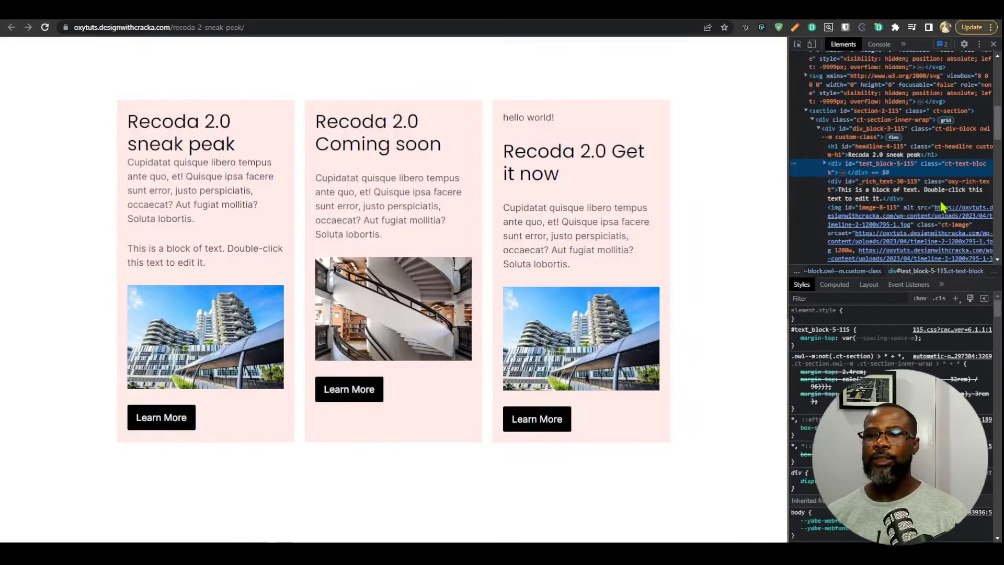
{"action": "mouse_move", "coordinate": [854, 208]}
{"action": "key", "text": "ctrl+Tab"}
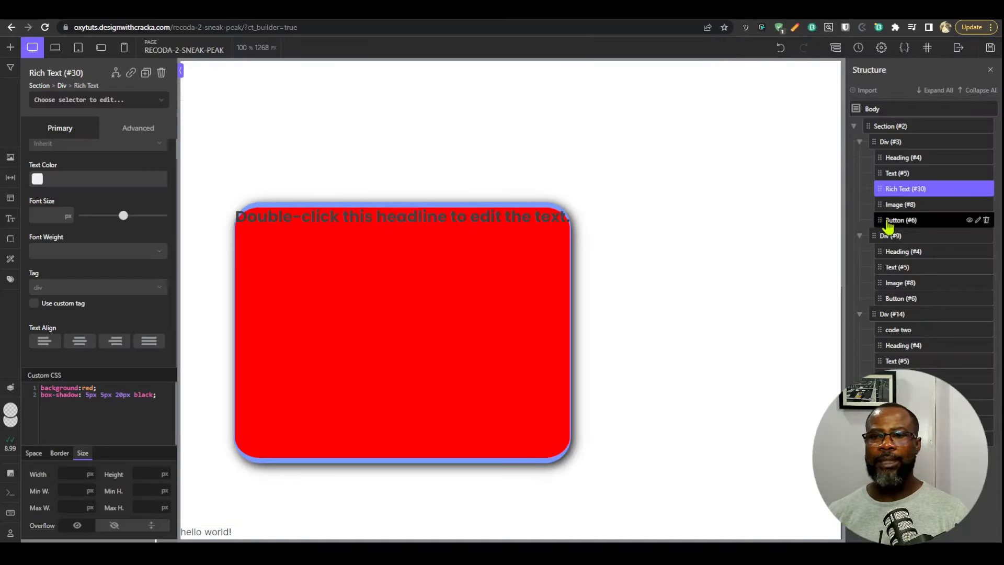
Select the red div and set its padding to 120 (7.5 rem) on all four sides
{"action": "scroll", "coordinate": [366, 272], "scroll_direction": "up", "scroll_amount": 1}
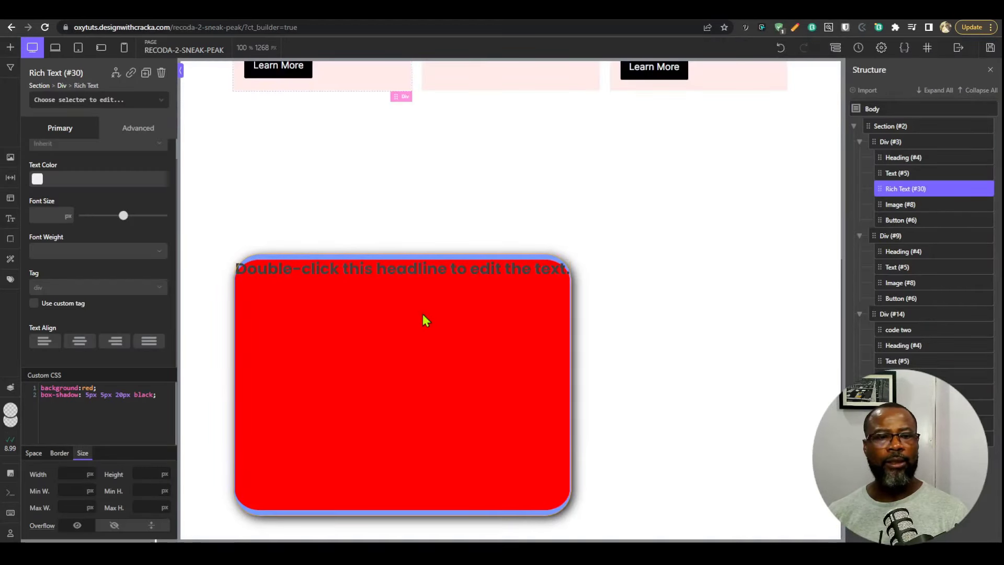
{"action": "left_click", "coordinate": [439, 276]}
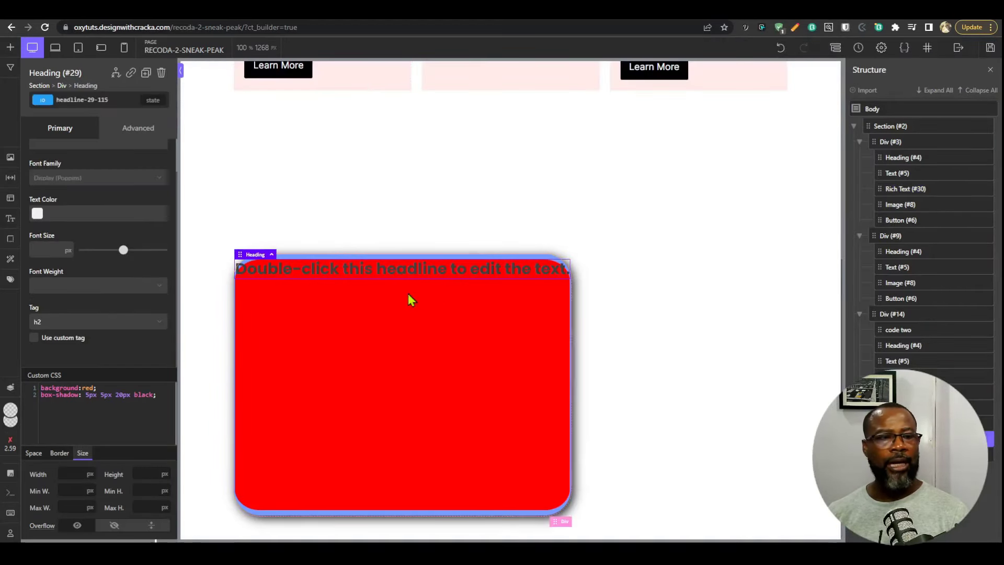
{"action": "left_click", "coordinate": [391, 418]}
{"action": "left_click", "coordinate": [33, 453]}
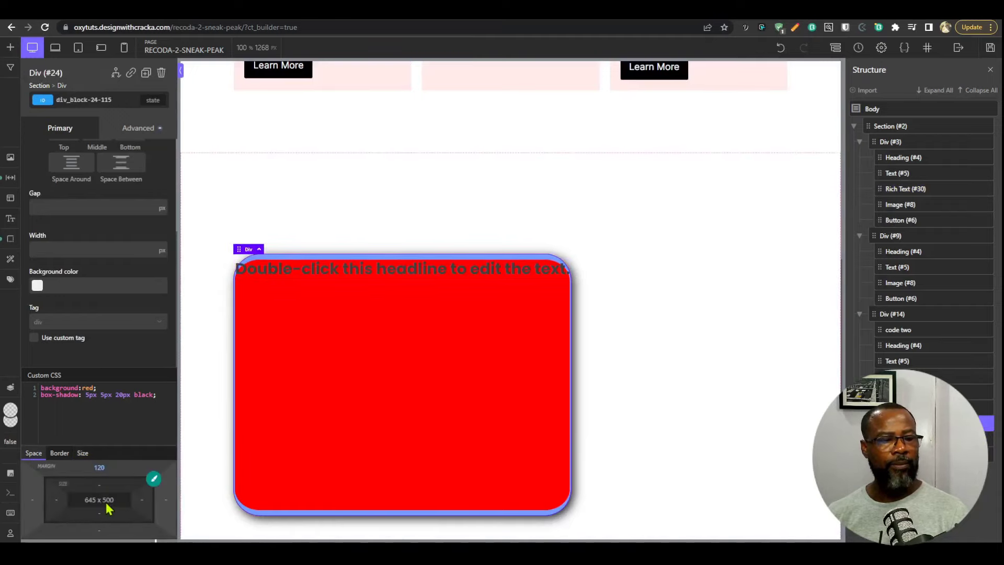
{"action": "left_click", "coordinate": [99, 467]}
{"action": "left_click", "coordinate": [128, 374]}
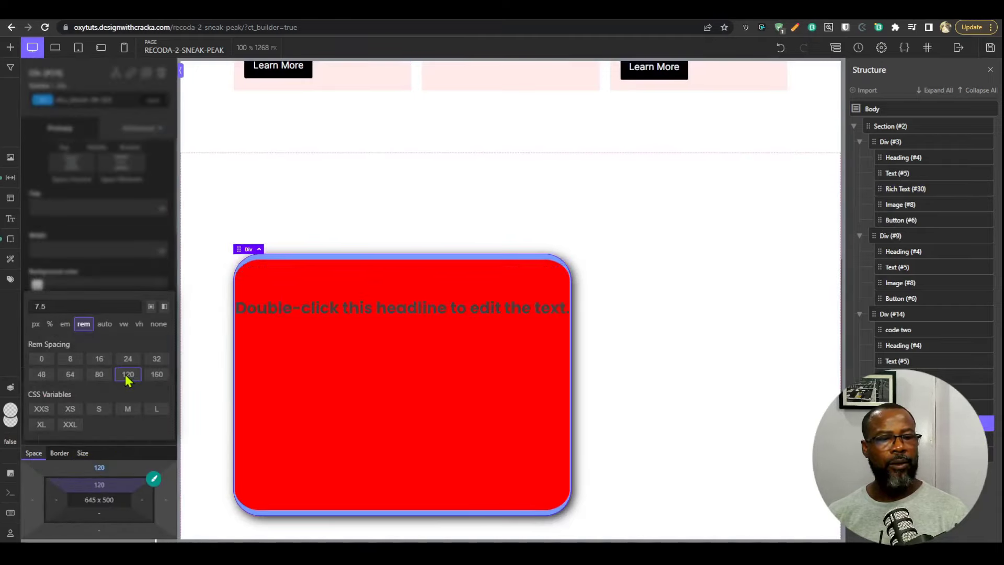
{"action": "left_click", "coordinate": [151, 307]}
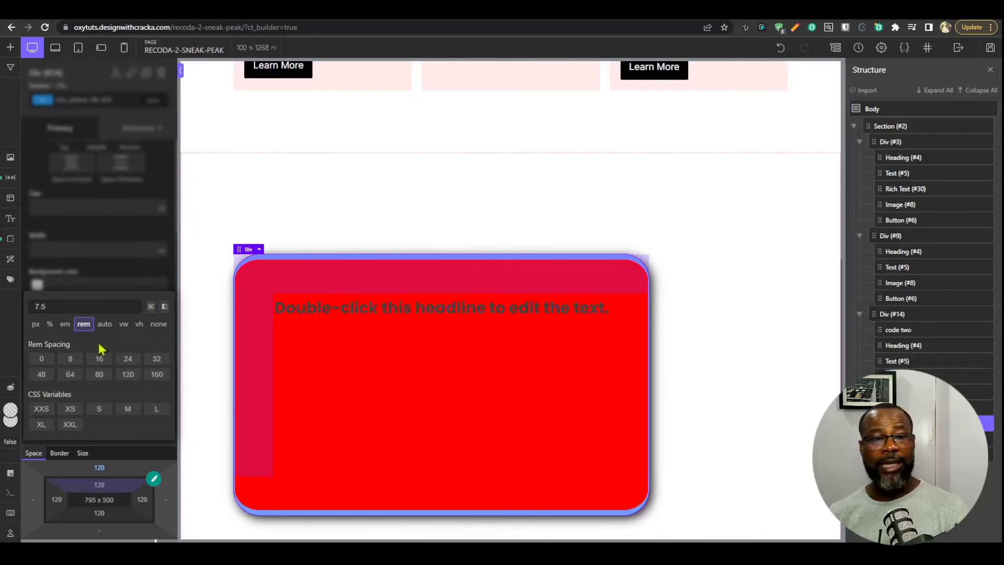
Set the red div's text color to white
{"action": "left_click", "coordinate": [465, 307]}
{"action": "left_click", "coordinate": [408, 366]}
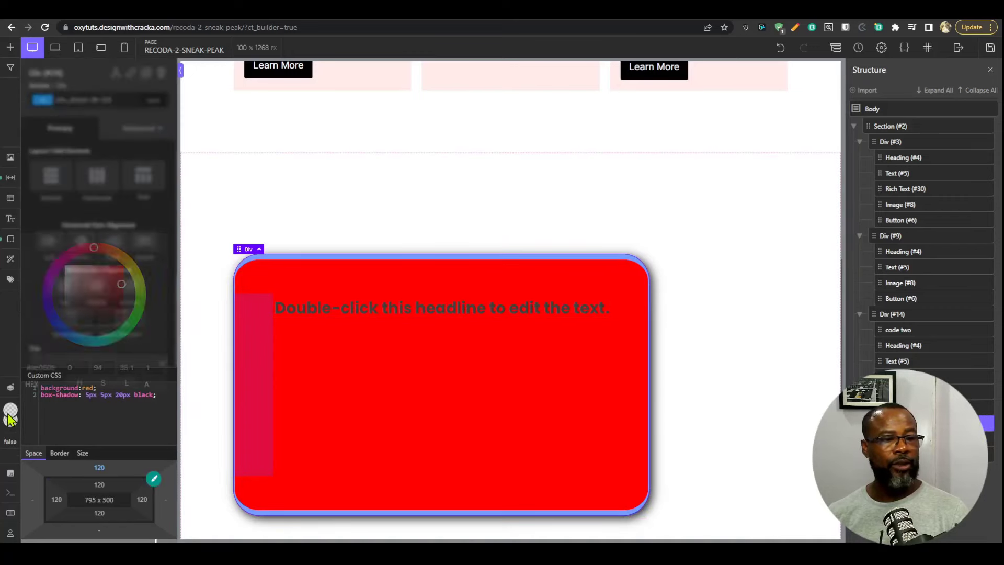
{"action": "left_click_drag", "start_coordinate": [77, 320], "coordinate": [42, 246]}
{"action": "left_click", "coordinate": [488, 364]}
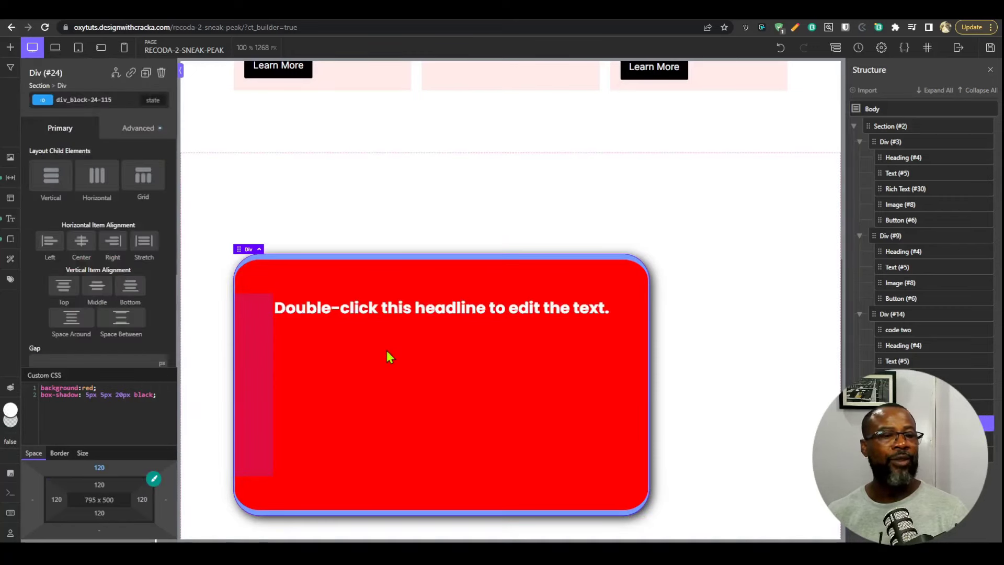
Add a Text element below the heading in the red div and save the page
{"action": "left_click", "coordinate": [391, 313]}
{"action": "left_click", "coordinate": [10, 47]}
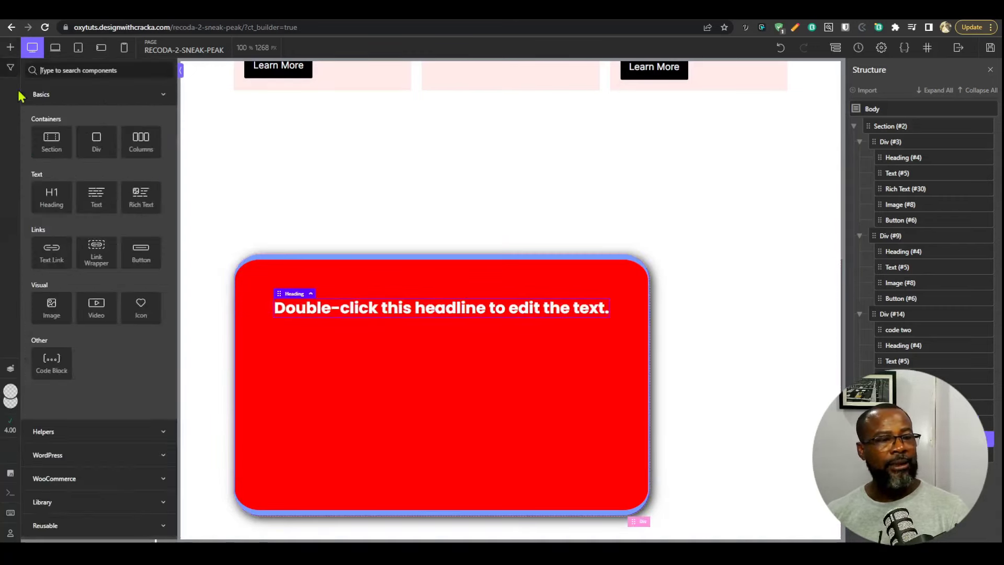
{"action": "left_click", "coordinate": [97, 199]}
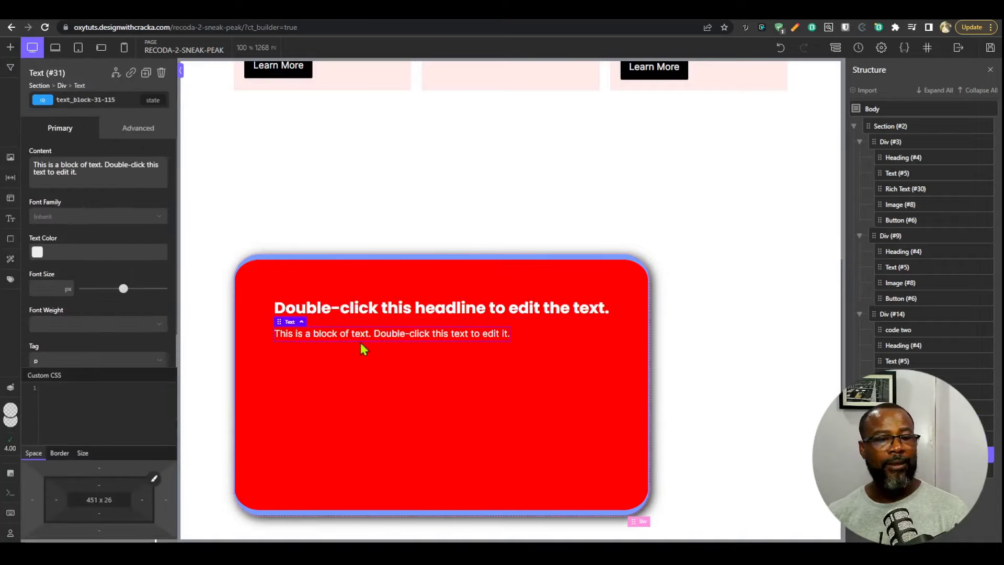
{"action": "left_click", "coordinate": [990, 48]}
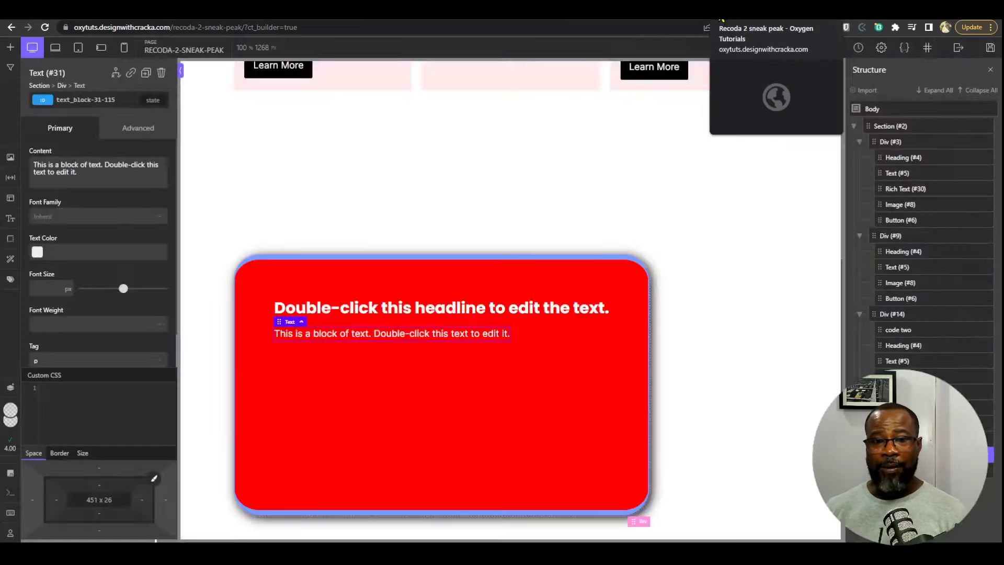
Reload the live page, inspect the red box's new text markup in DevTools, and return to the builder
{"action": "left_click", "coordinate": [721, 22]}
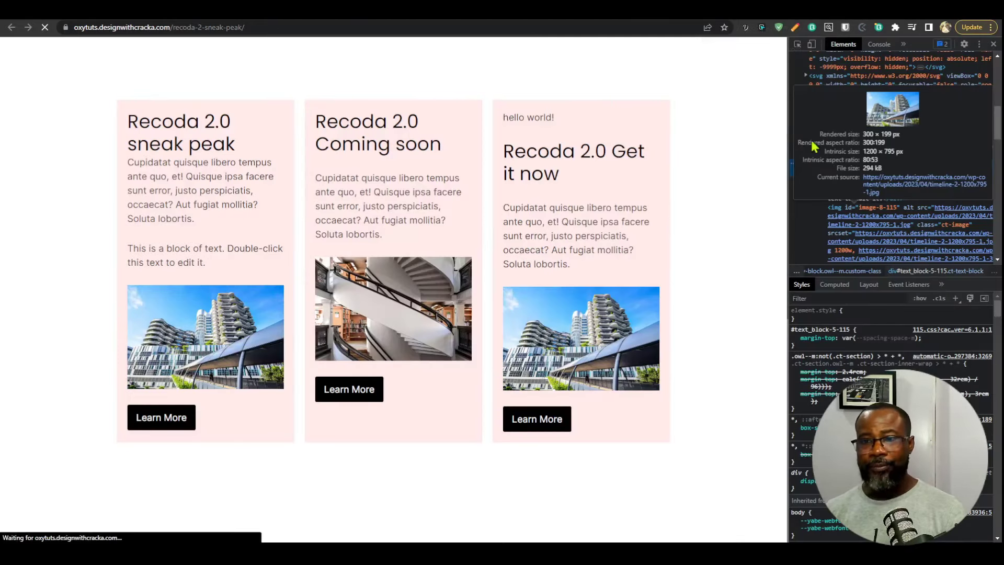
{"action": "left_click", "coordinate": [797, 44]}
{"action": "scroll", "coordinate": [596, 259], "scroll_direction": "down", "scroll_amount": 4}
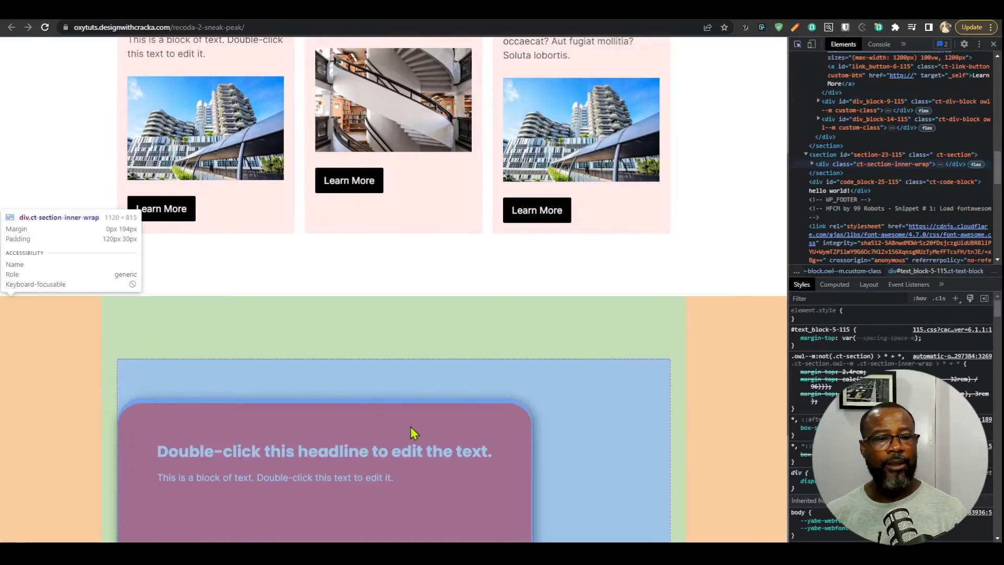
{"action": "left_click", "coordinate": [359, 482]}
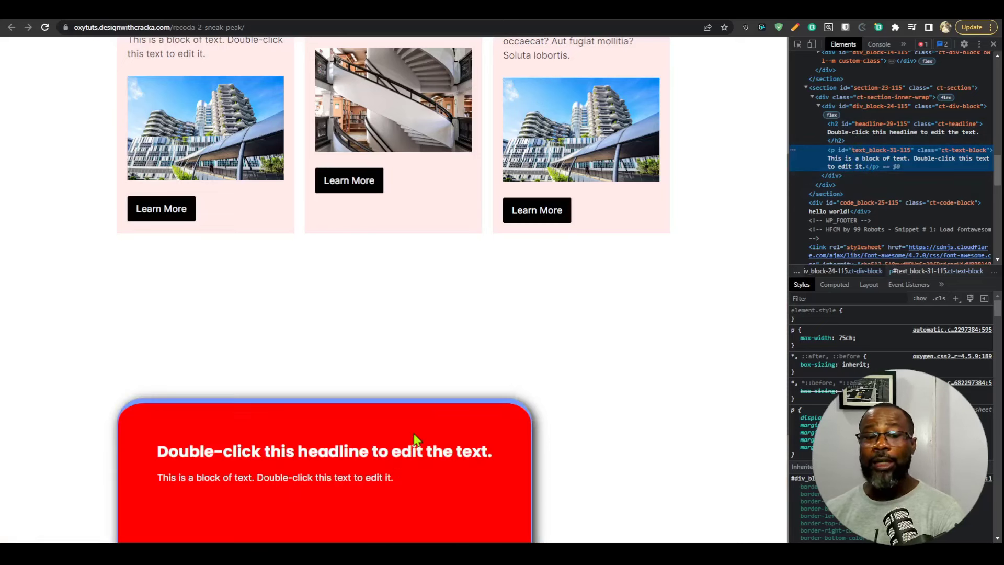
{"action": "scroll", "coordinate": [394, 461], "scroll_direction": "up", "scroll_amount": 3}
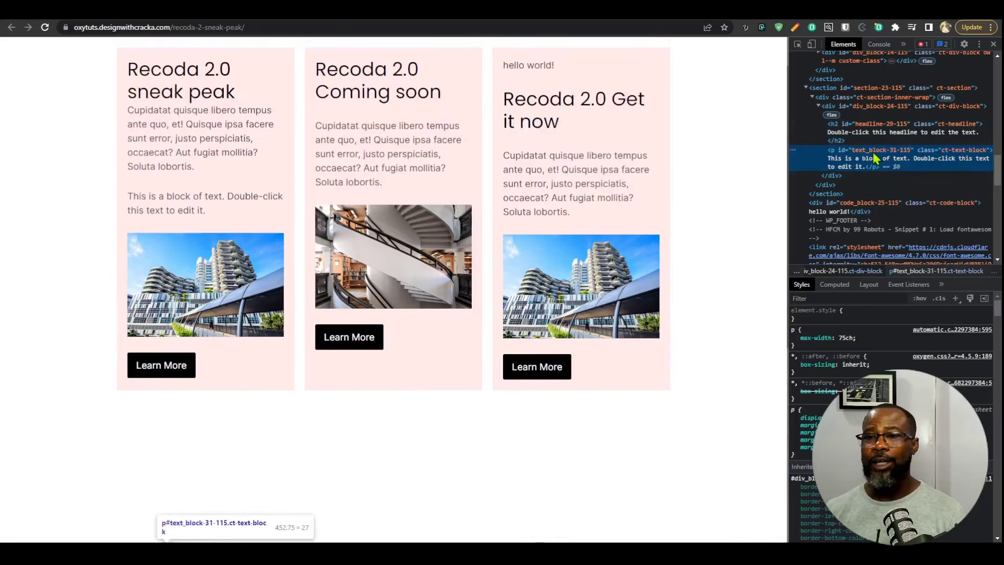
{"action": "scroll", "coordinate": [292, 399], "scroll_direction": "down", "scroll_amount": 3}
{"action": "scroll", "coordinate": [259, 128], "scroll_direction": "up", "scroll_amount": 4}
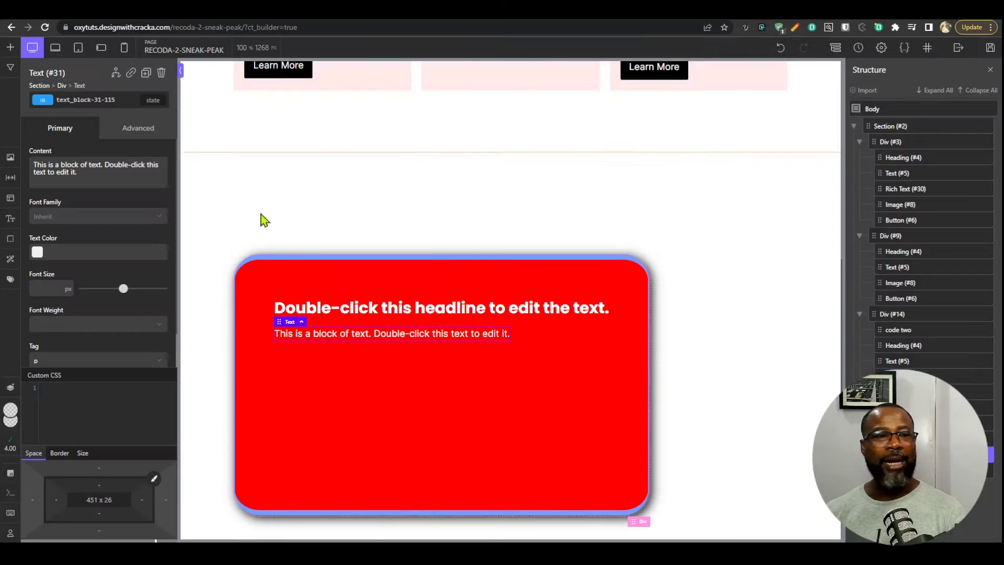
Delete the original paragraph and the Rich Text element from the first card
{"action": "scroll", "coordinate": [258, 218], "scroll_direction": "up", "scroll_amount": 7}
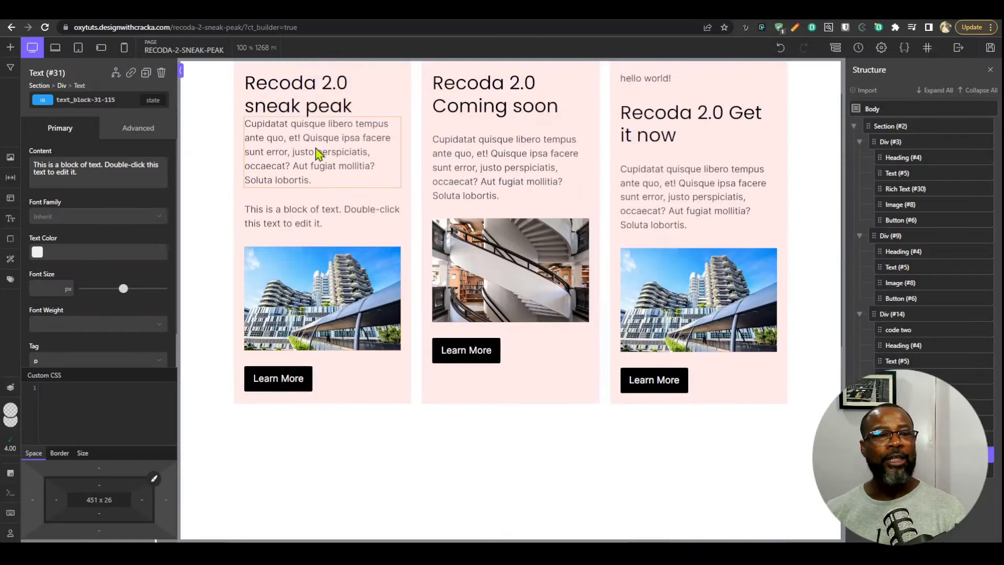
{"action": "left_click", "coordinate": [319, 154]}
{"action": "key", "text": "Delete"}
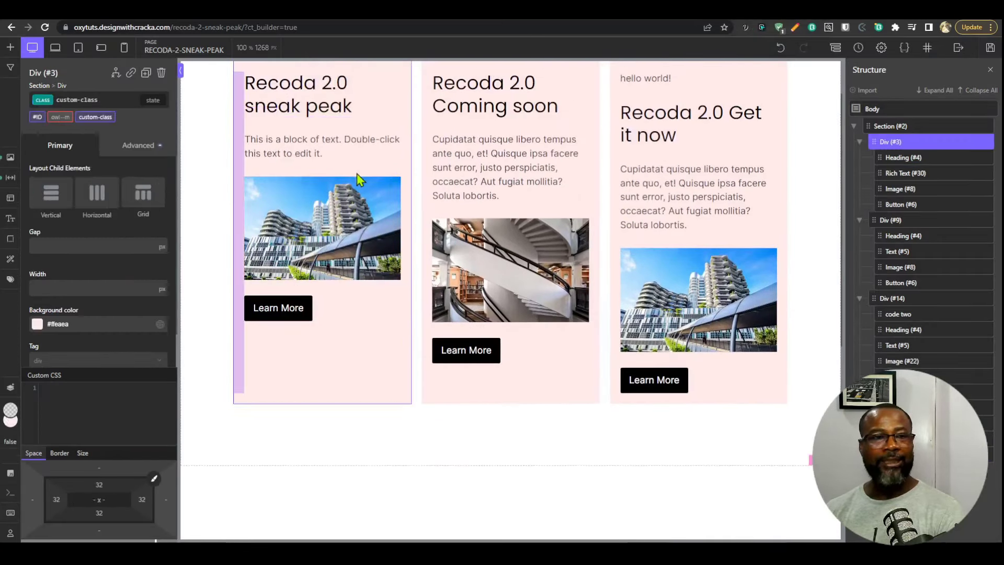
{"action": "left_click", "coordinate": [341, 152]}
{"action": "key", "text": "Delete"}
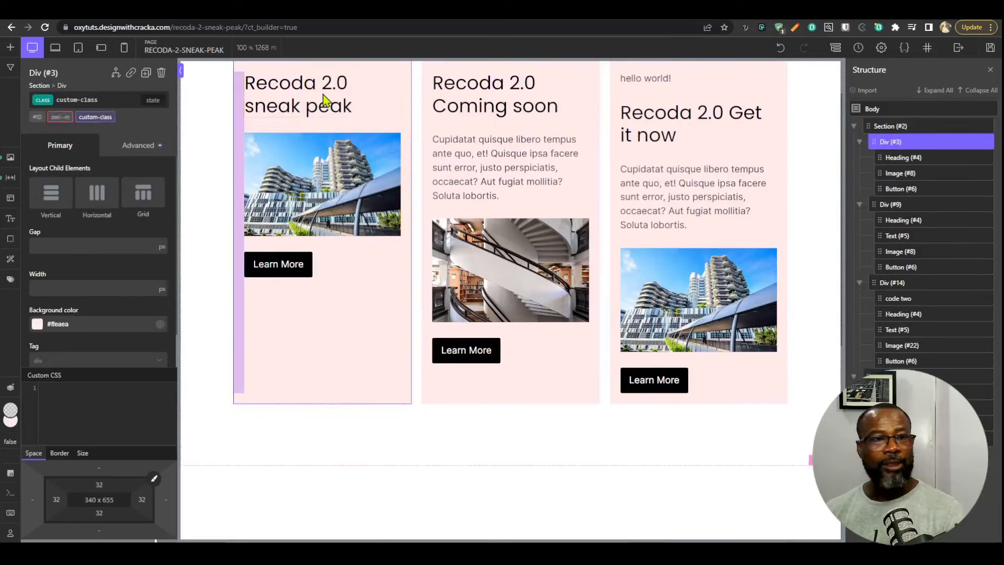
Add a new Text element below the "Recoda 2.0 sneak peak" heading in the first card
{"action": "left_click", "coordinate": [325, 100]}
{"action": "left_click", "coordinate": [10, 47]}
{"action": "left_click", "coordinate": [102, 208]}
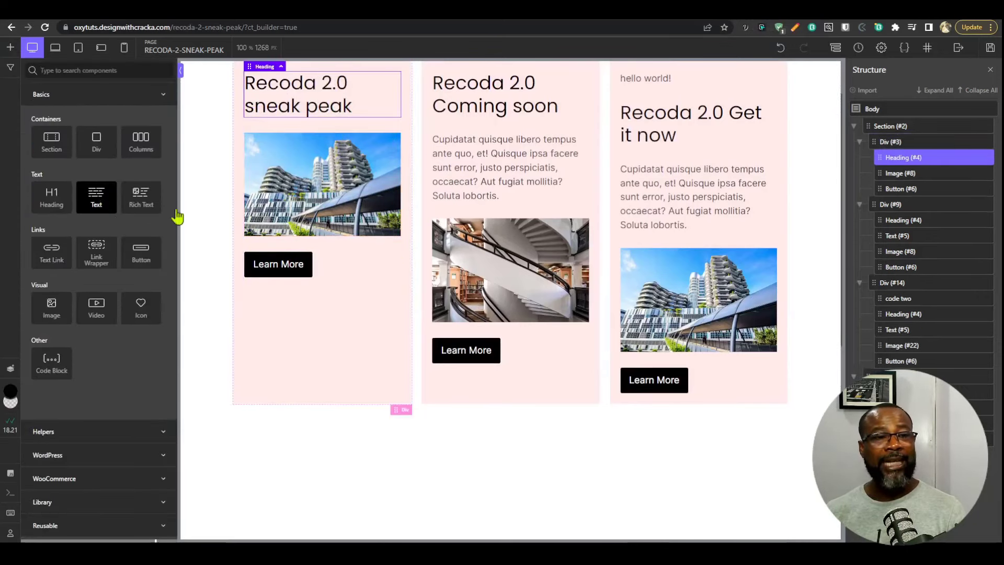
Copy the second card's paragraph content into the first card's new Text element and save the page
{"action": "left_click", "coordinate": [496, 183]}
{"action": "triple_click", "coordinate": [112, 174]}
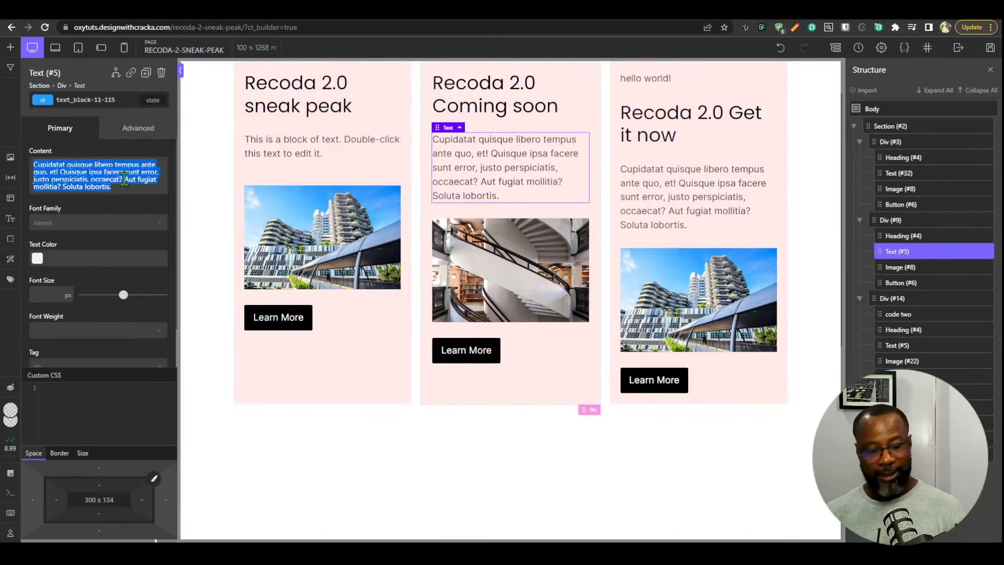
{"action": "key", "text": "ctrl+c"}
{"action": "left_click", "coordinate": [314, 147]}
{"action": "triple_click", "coordinate": [97, 167]}
{"action": "key", "text": "ctrl+v"}
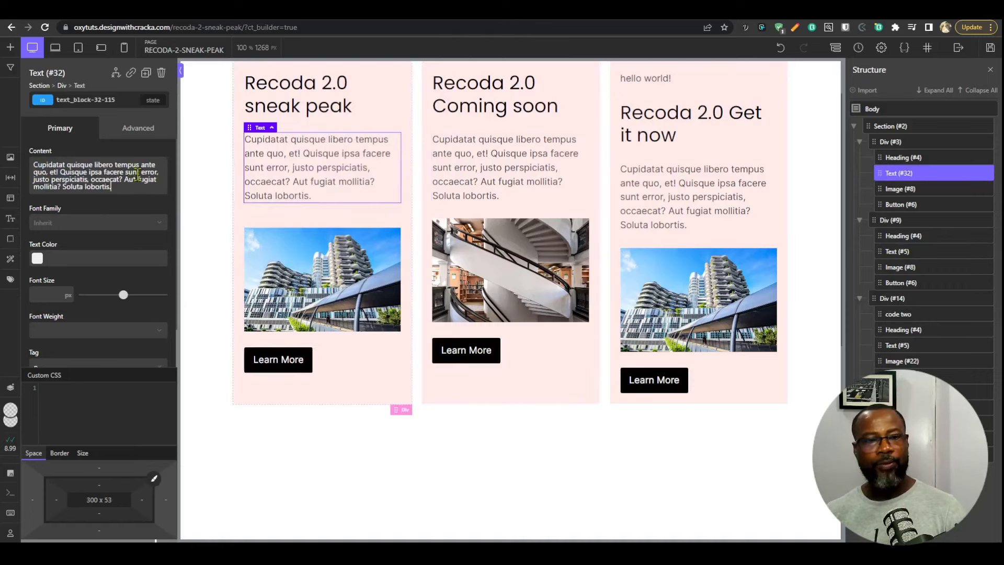
{"action": "left_click", "coordinate": [990, 48]}
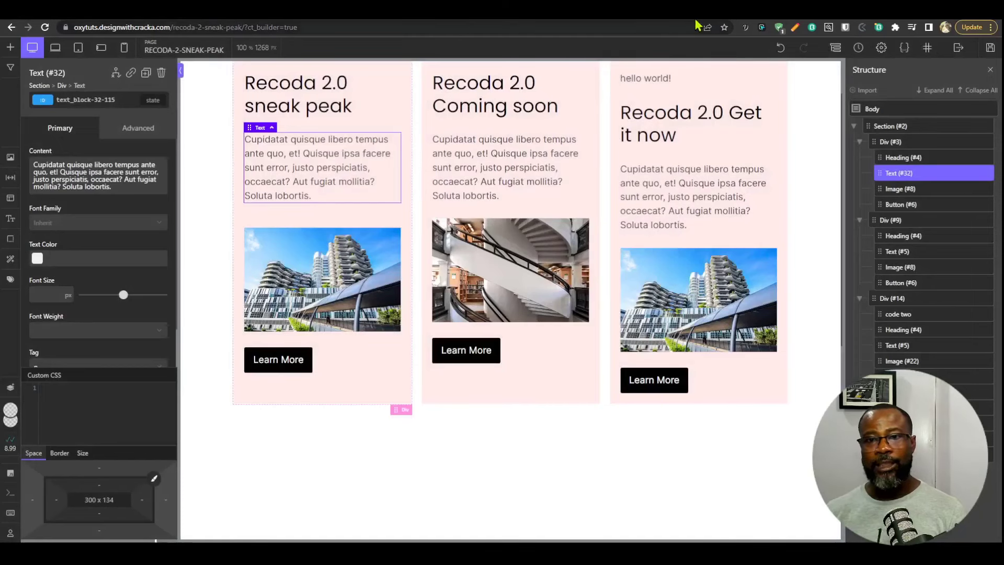
Reload the live page and inspect the first card's new paragraph tag in DevTools
{"action": "key", "text": "alt+Tab"}
{"action": "key", "text": "F5"}
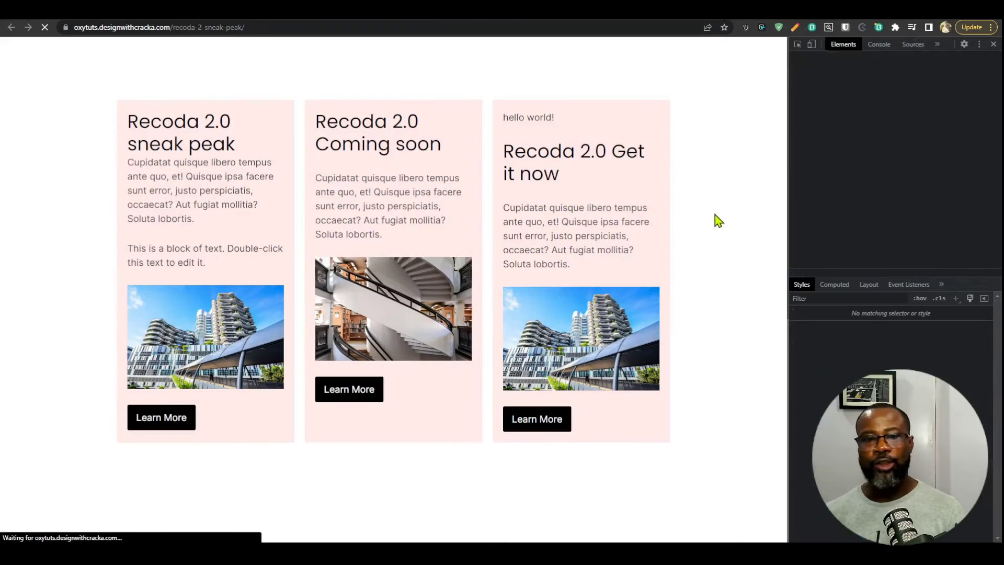
{"action": "left_click", "coordinate": [797, 44]}
{"action": "left_click", "coordinate": [225, 204]}
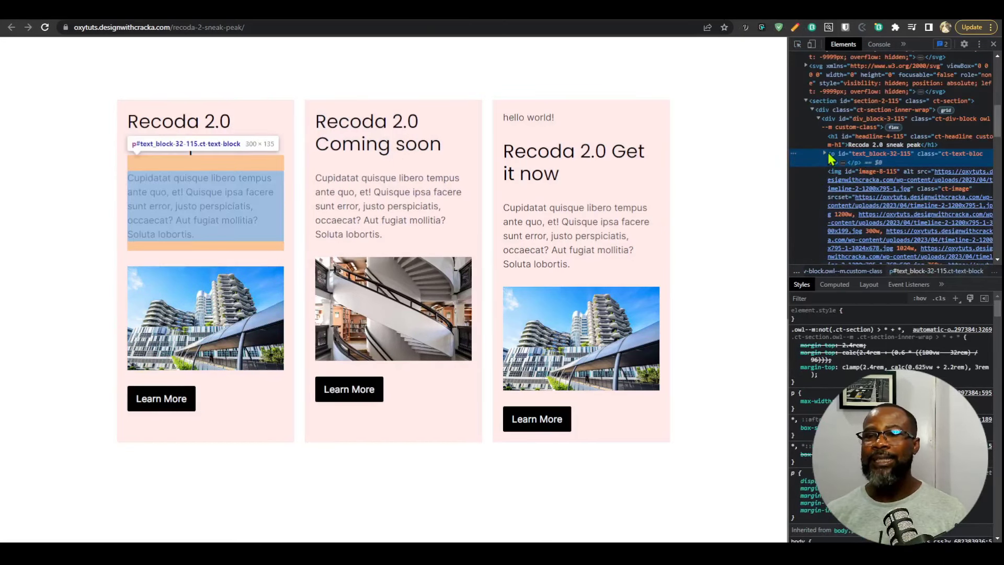
{"action": "left_click", "coordinate": [825, 154]}
{"action": "left_click", "coordinate": [825, 154]}
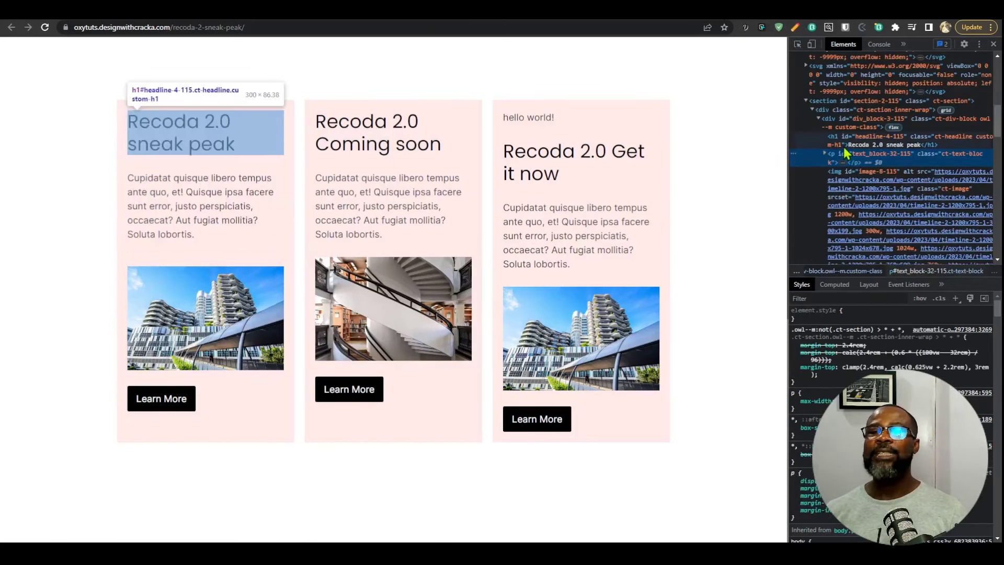
Inspect the second card's paragraph markup in DevTools for comparison, and return to the builder
{"action": "scroll", "coordinate": [863, 136], "scroll_direction": "down", "scroll_amount": 1}
{"action": "left_click", "coordinate": [797, 44]}
{"action": "left_click", "coordinate": [394, 225]}
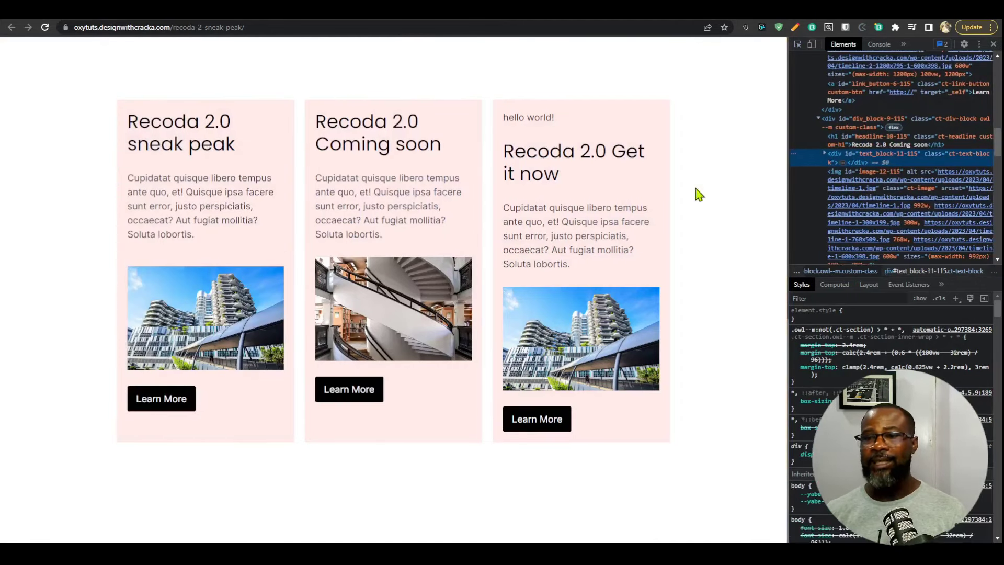
{"action": "left_click", "coordinate": [825, 154]}
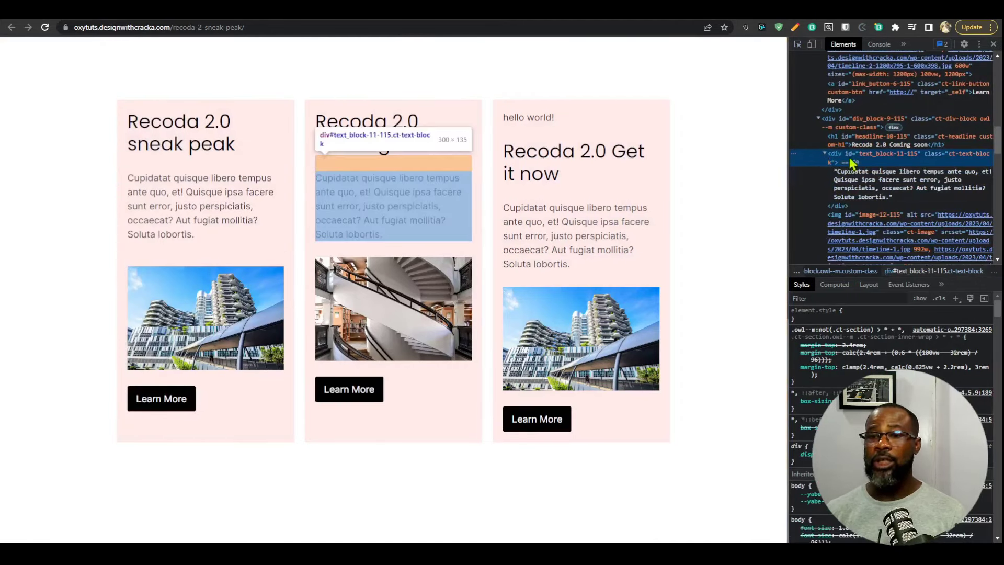
{"action": "left_click", "coordinate": [797, 44]}
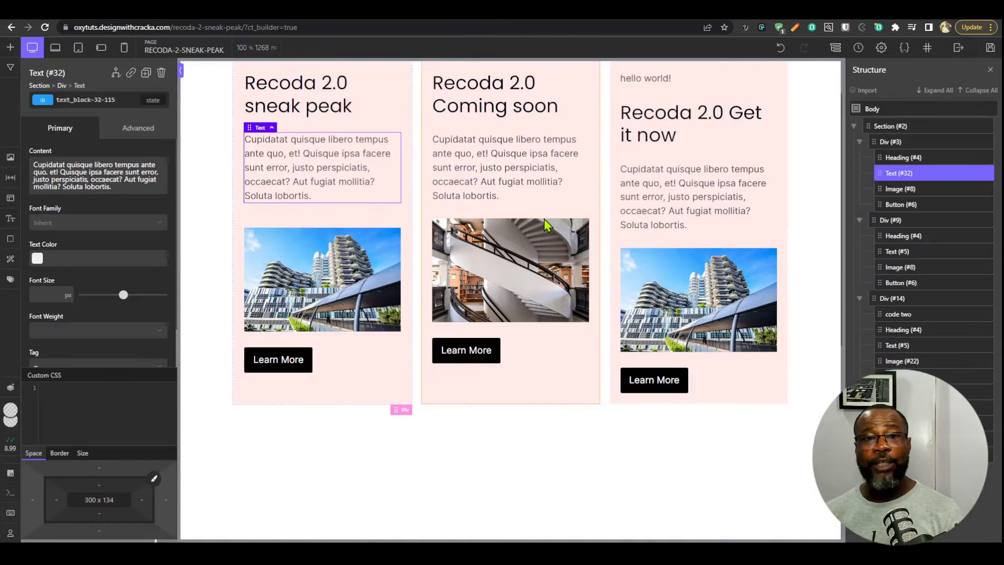
Enter console.log('hello') as custom JavaScript for the Text element in the first card
{"action": "left_click", "coordinate": [11, 475]}
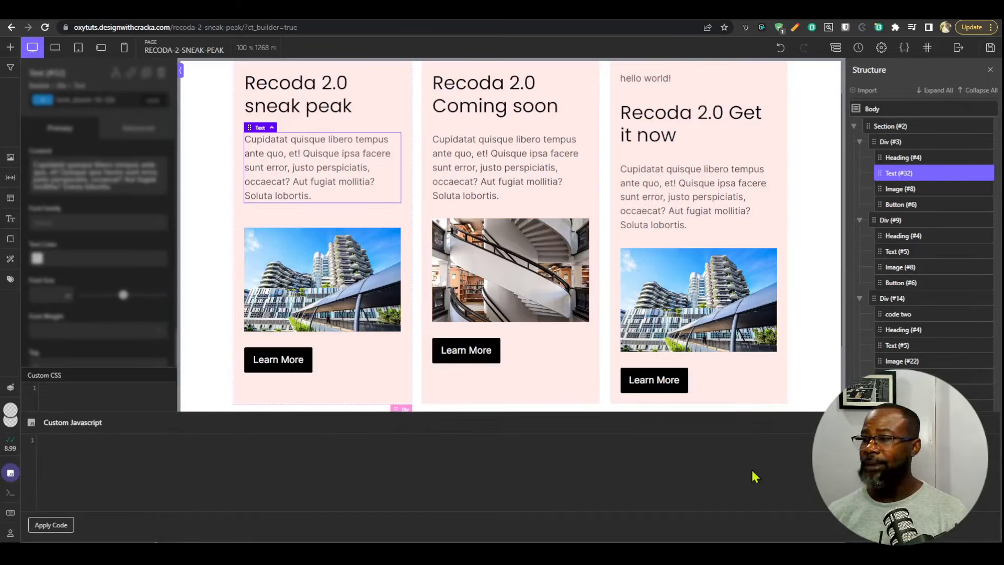
{"action": "left_click", "coordinate": [170, 459]}
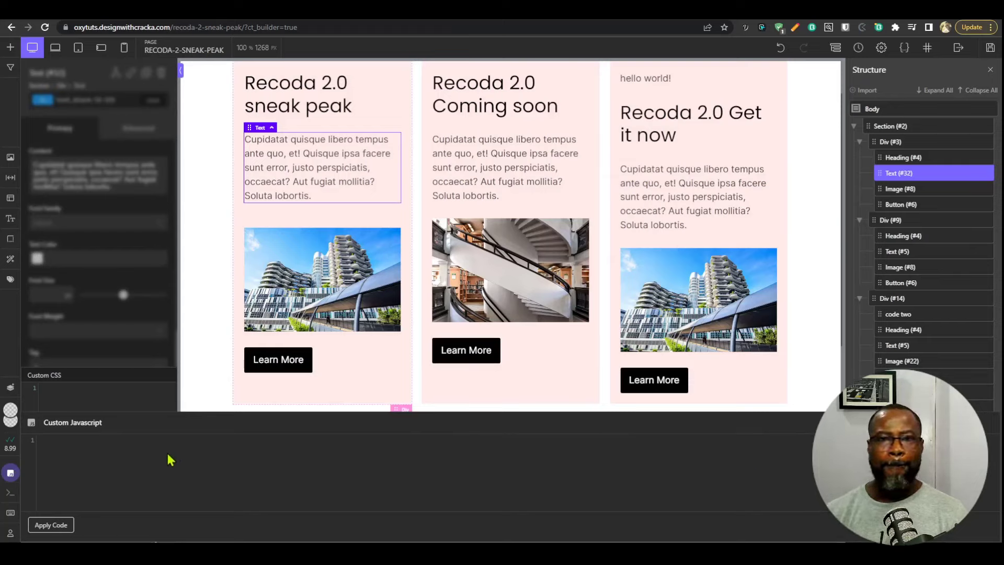
{"action": "type", "text": "cos"}
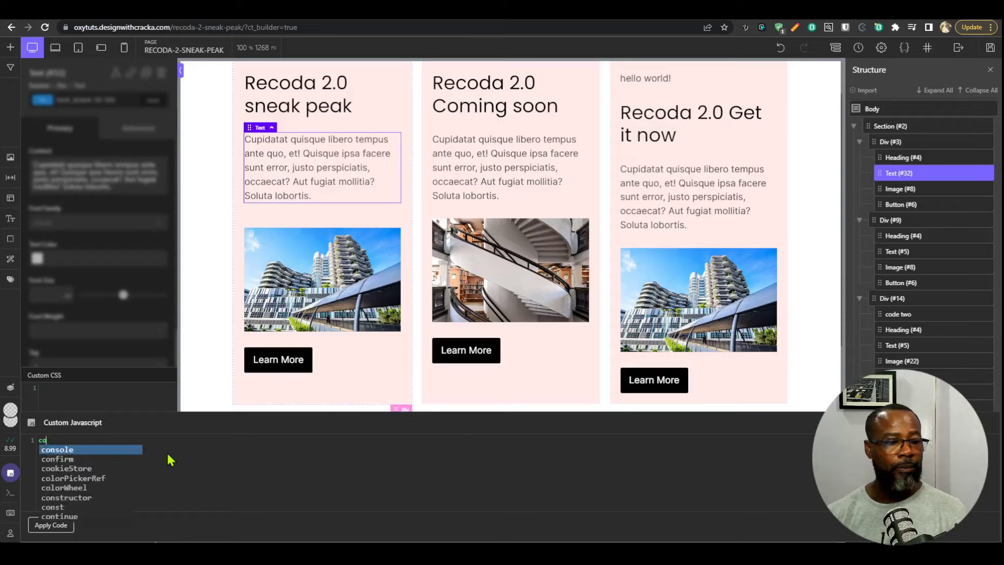
{"action": "key", "text": "Return"}
{"action": "type", "text": ".lgo"}
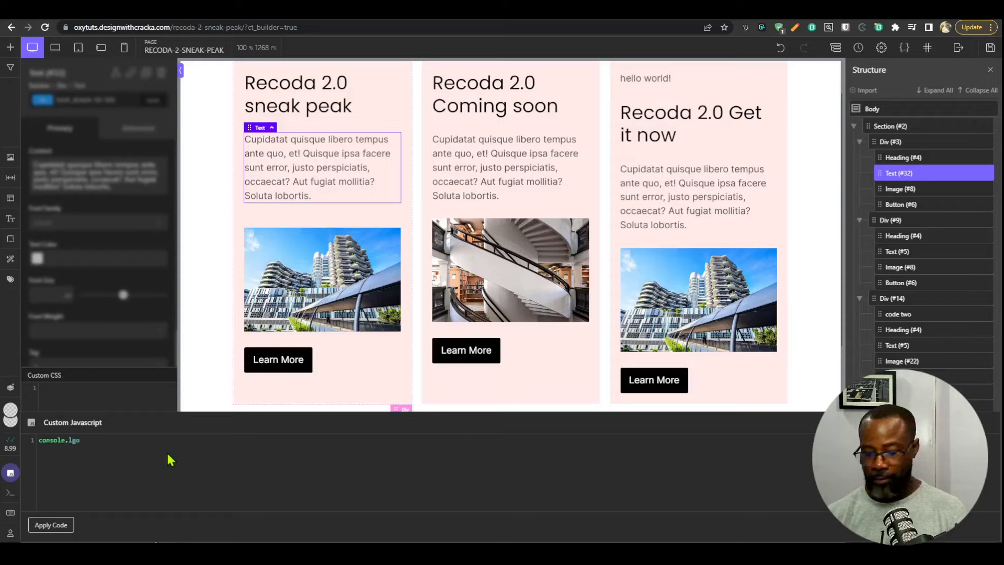
{"action": "key", "text": "BackSpace"}
{"action": "key", "text": "BackSpace"}
{"action": "type", "text": "og('hello"}
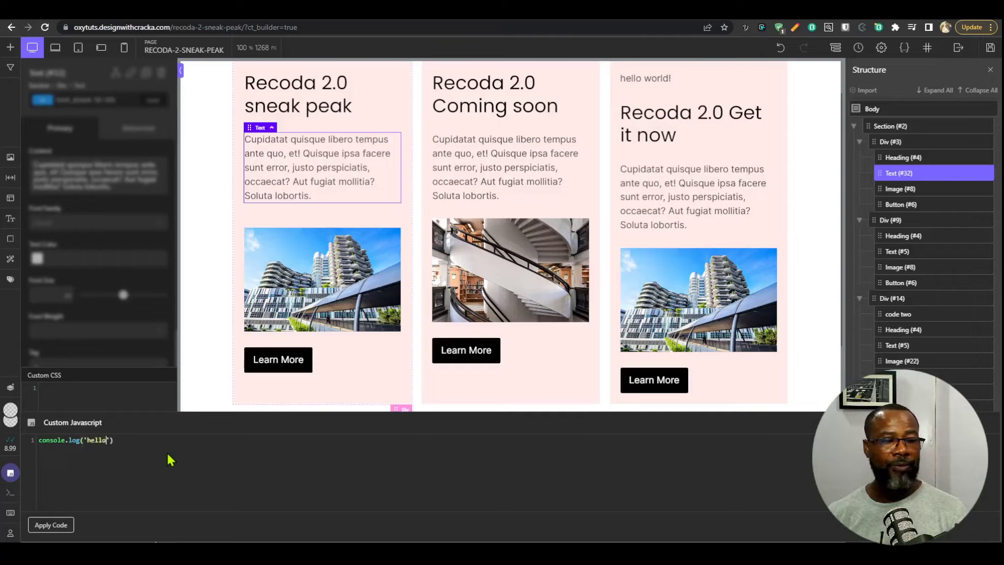
Check the custom JavaScript editor for the first card's heading, and compare it with the Text element's editor
{"action": "left_click", "coordinate": [893, 173]}
{"action": "left_click", "coordinate": [900, 157]}
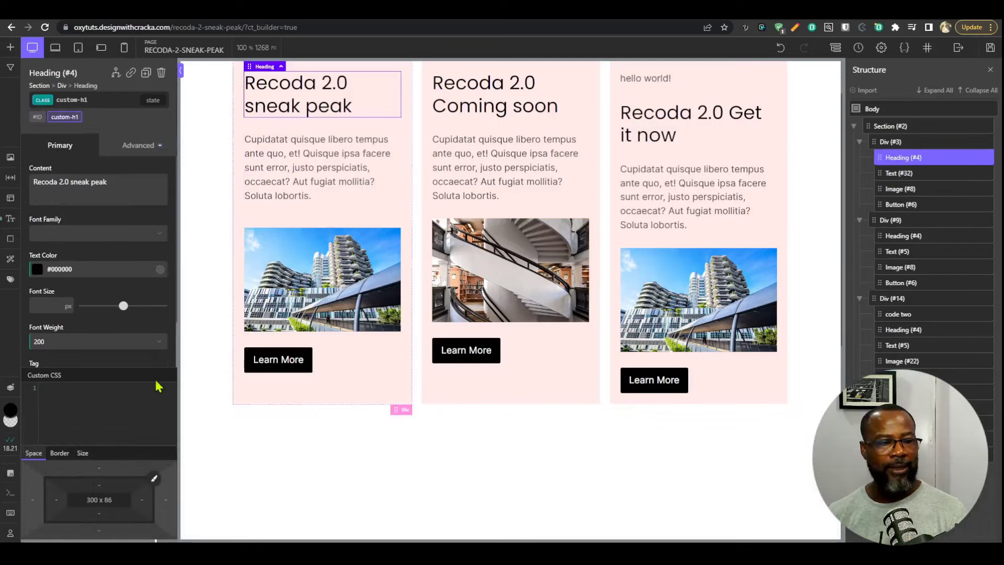
{"action": "left_click", "coordinate": [11, 474]}
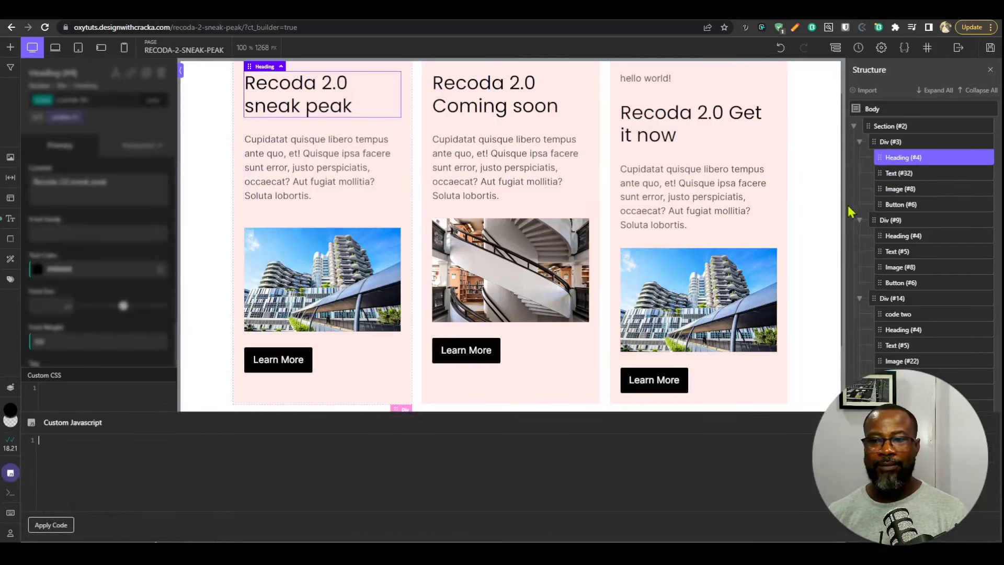
{"action": "left_click", "coordinate": [942, 173]}
{"action": "left_click", "coordinate": [11, 474]}
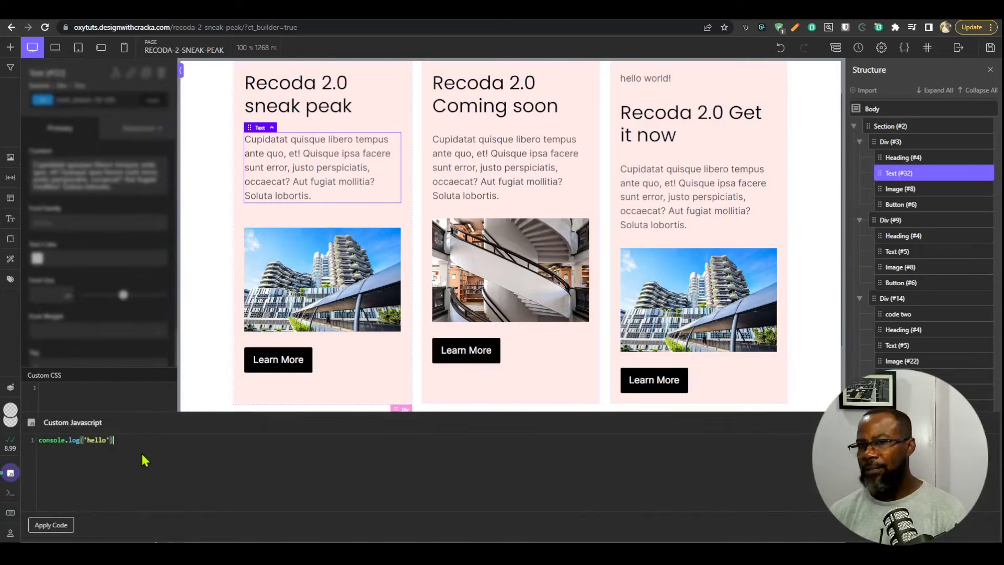
View the first card's Text element code in its advanced JavaScript settings
{"action": "left_click", "coordinate": [888, 176]}
{"action": "left_click", "coordinate": [137, 128]}
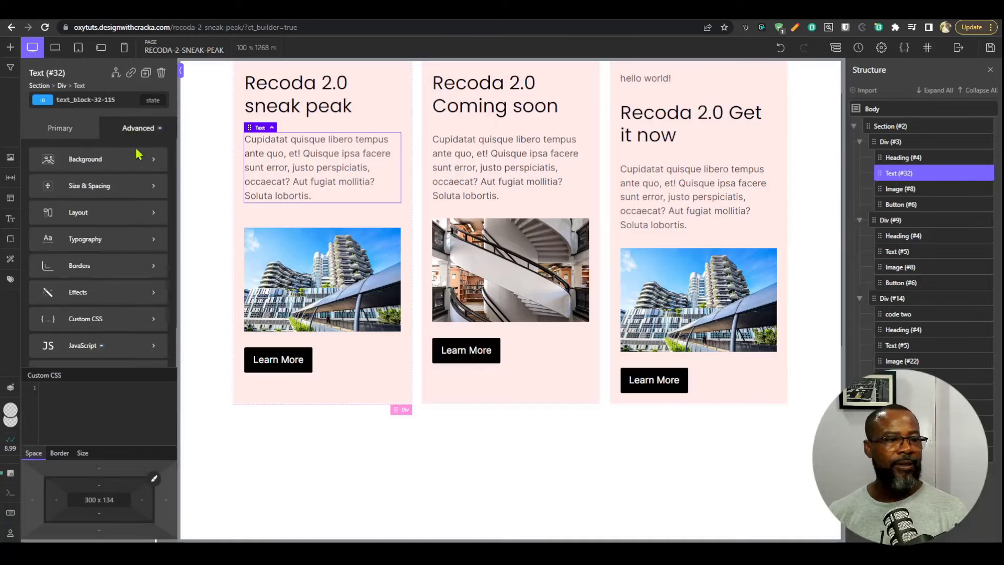
{"action": "left_click", "coordinate": [106, 348]}
{"action": "left_click", "coordinate": [163, 173]}
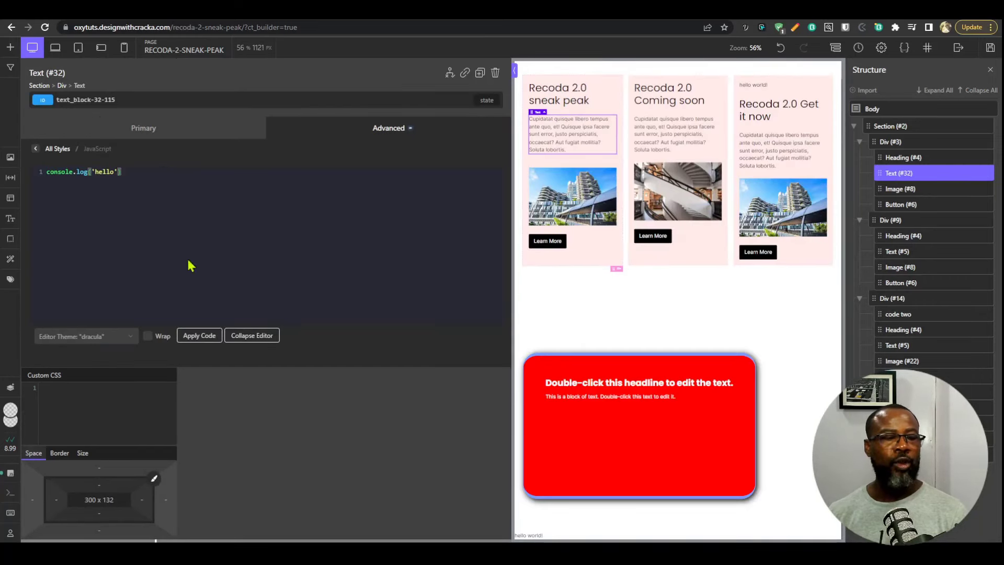
Reselect the first card's Text element and compare the quick Custom Javascript editor with the advanced JavaScript settings
{"action": "left_click", "coordinate": [919, 159]}
{"action": "left_click", "coordinate": [903, 175]}
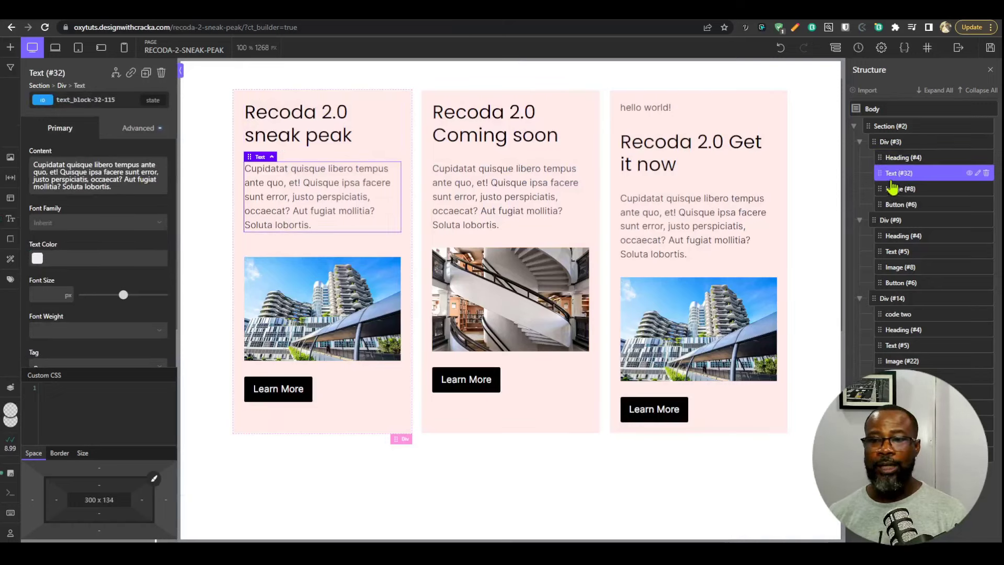
{"action": "left_click", "coordinate": [11, 474]}
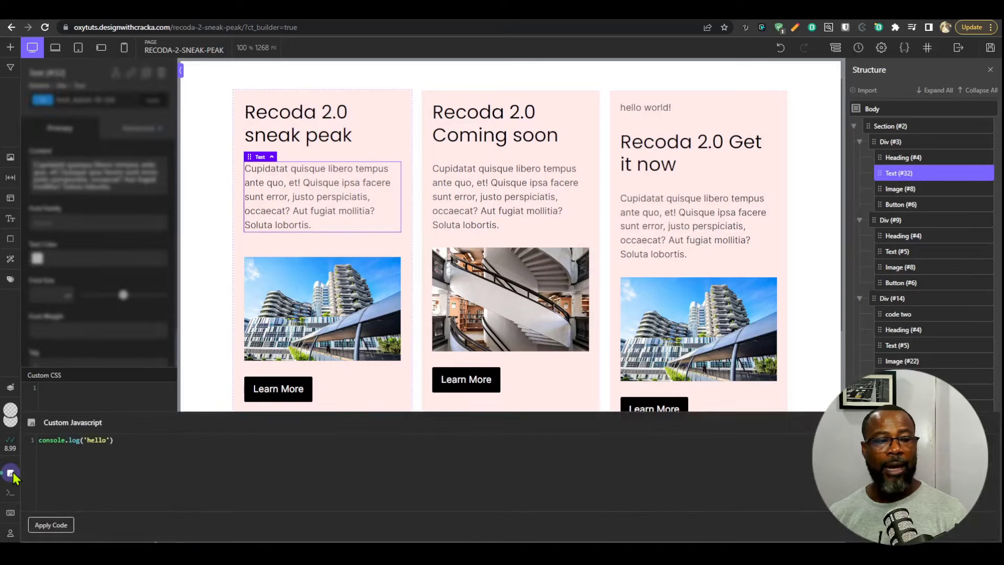
{"action": "left_click", "coordinate": [915, 173]}
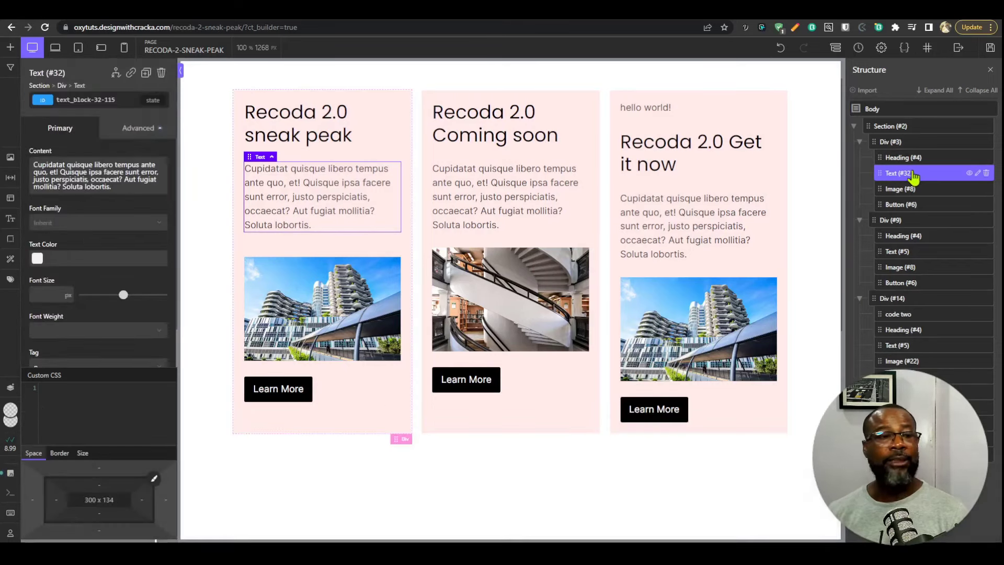
{"action": "left_click", "coordinate": [138, 128]}
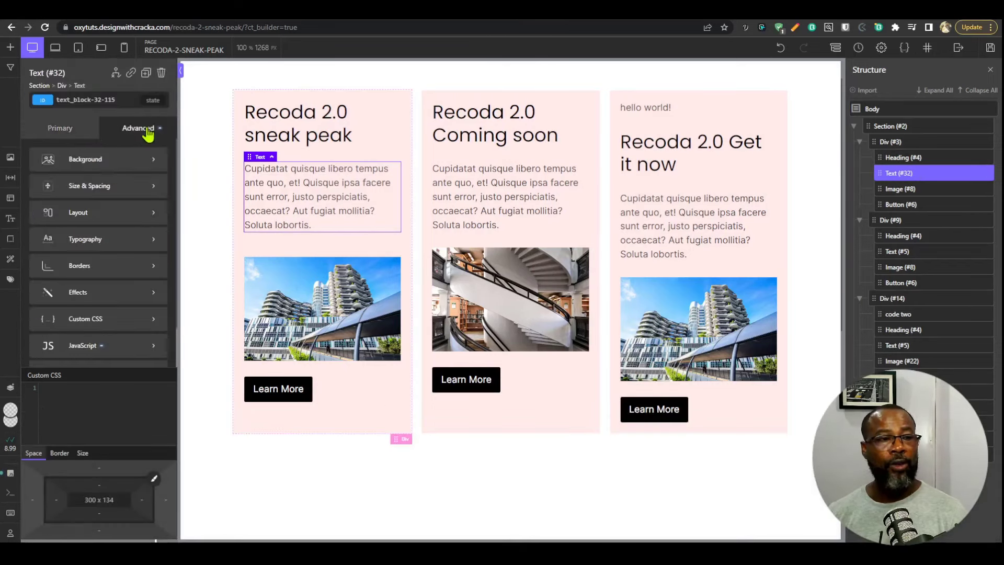
{"action": "left_click", "coordinate": [134, 355]}
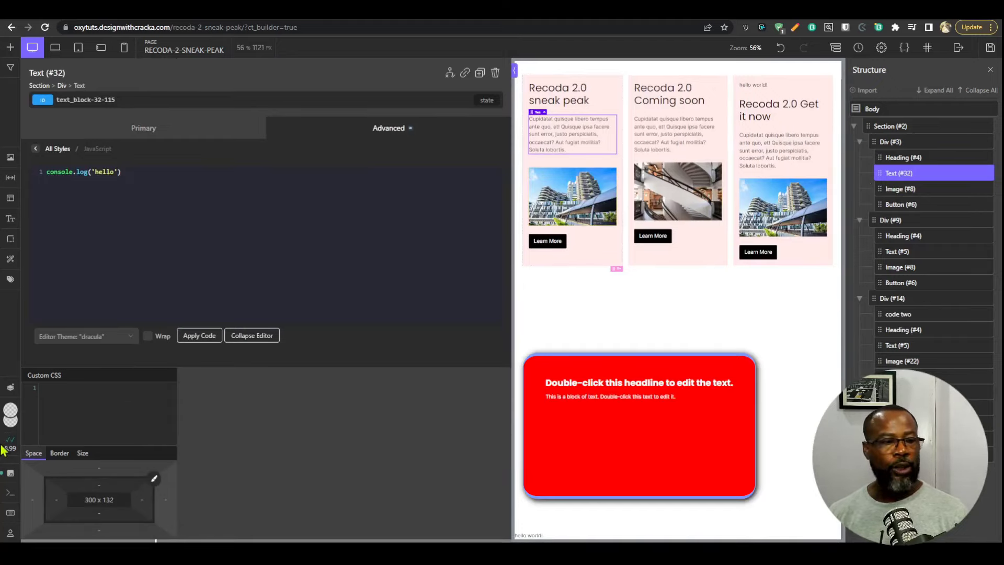
Check the quick Custom Javascript editor for Section (#23) and close it
{"action": "left_click", "coordinate": [10, 472]}
{"action": "left_click", "coordinate": [9, 473]}
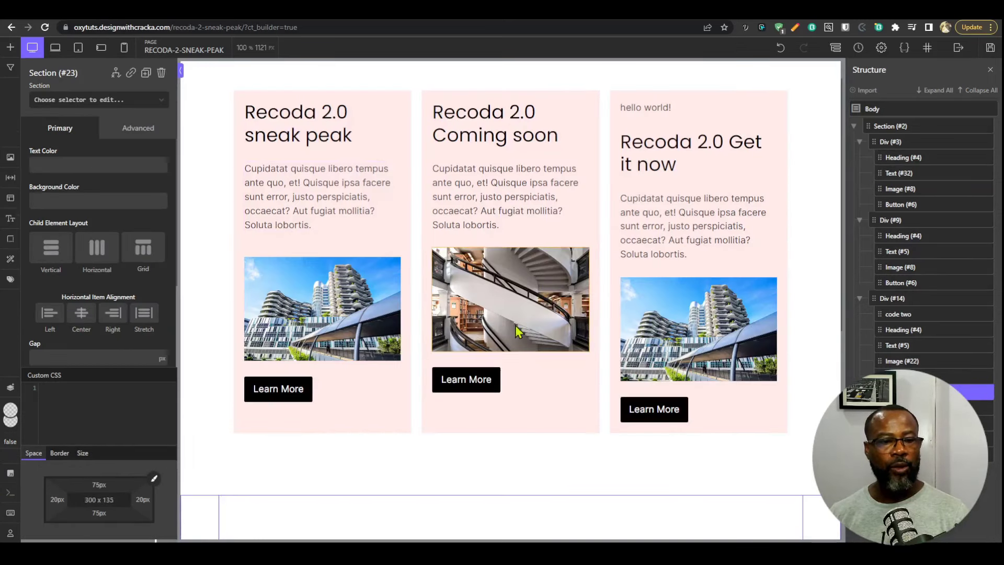
{"action": "left_click", "coordinate": [10, 474]}
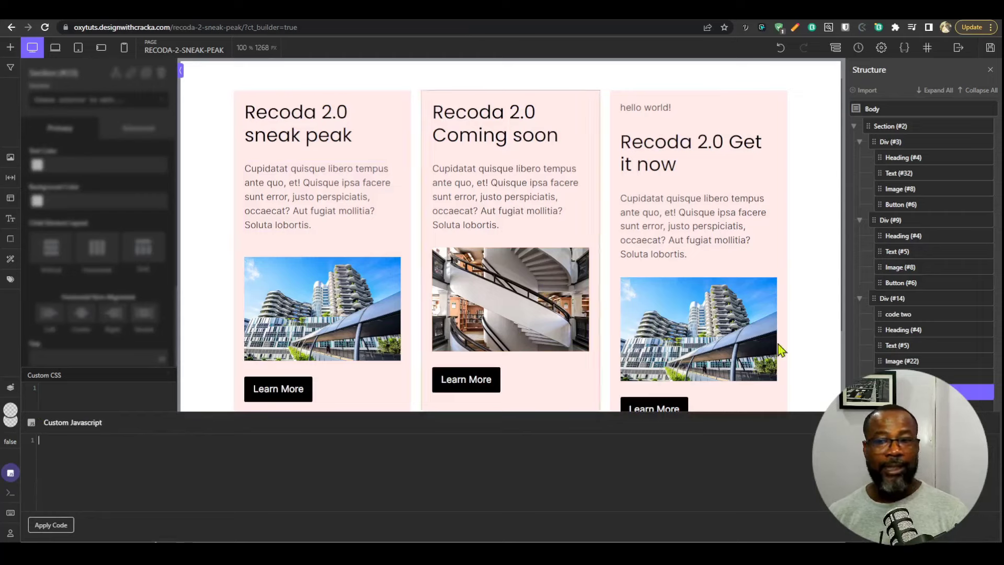
{"action": "key", "text": "Escape"}
Append the lines "sdfjsdfjsdfsa" and "sdflsjdafs;ladf';sdf" to the first card's Text element JavaScript, and view its advanced settings list
{"action": "left_click", "coordinate": [322, 197]}
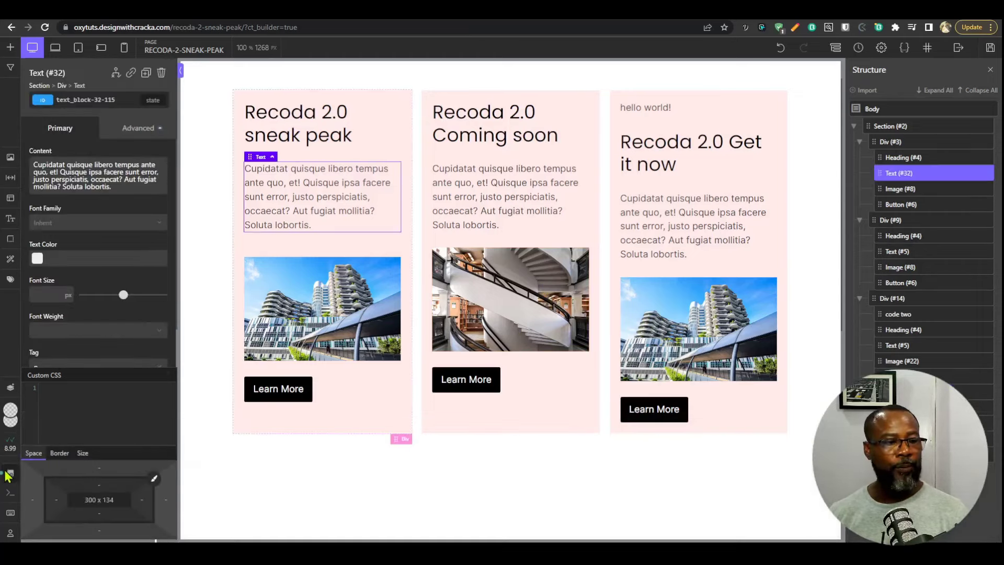
{"action": "left_click", "coordinate": [9, 474]}
{"action": "left_click", "coordinate": [147, 461]}
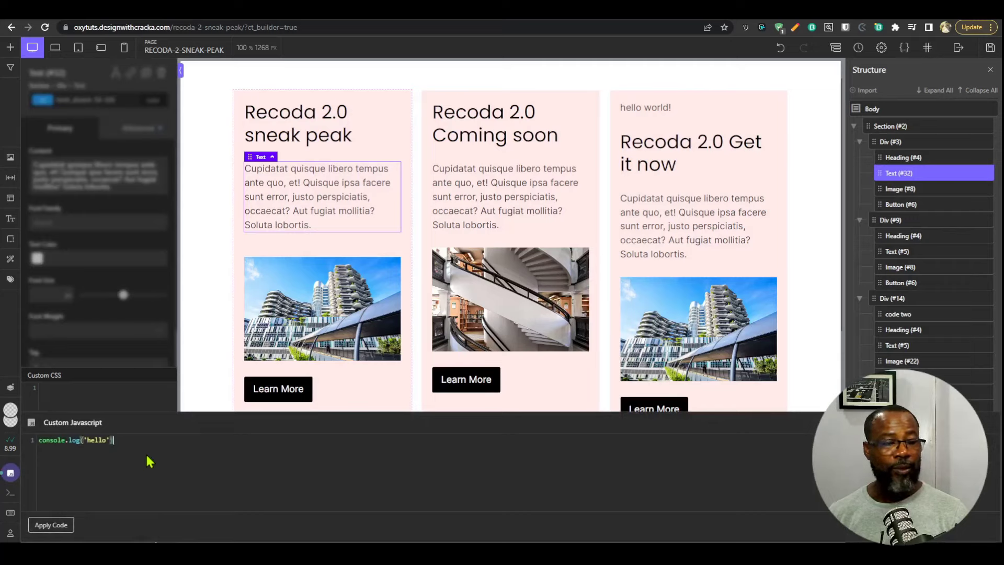
{"action": "type", "text": "sdfjsdfjsdfsa"}
{"action": "key", "text": "Return"}
{"action": "type", "text": "sdflsjdafs;ladf';sdf"}
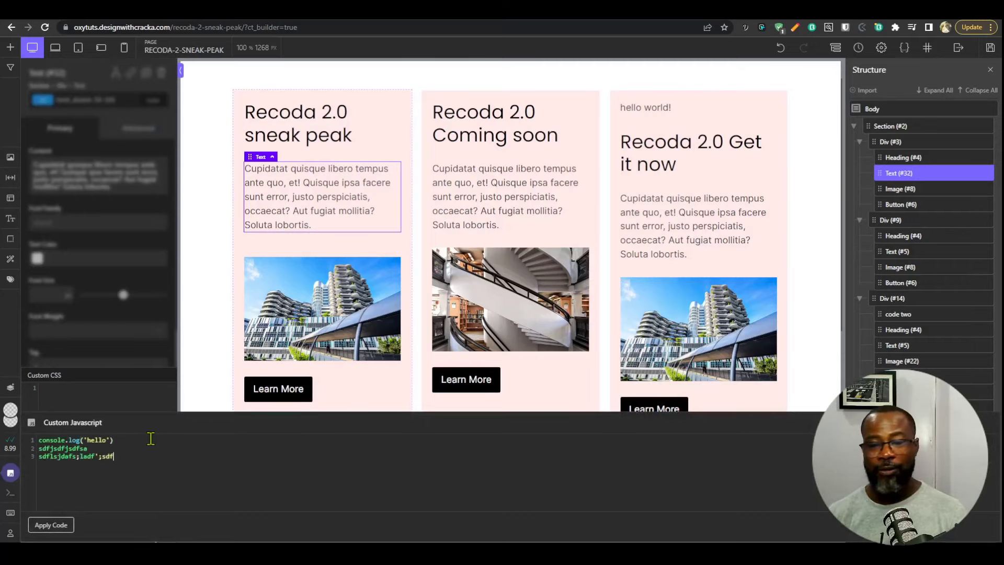
{"action": "left_click", "coordinate": [105, 386]}
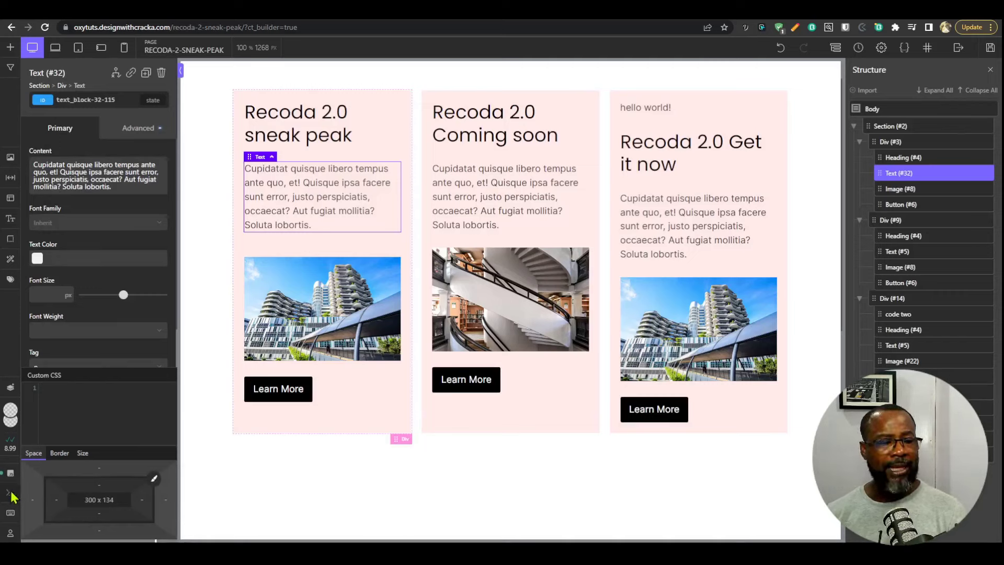
{"action": "left_click", "coordinate": [137, 127]}
{"action": "scroll", "coordinate": [101, 295], "scroll_direction": "down", "scroll_amount": 2}
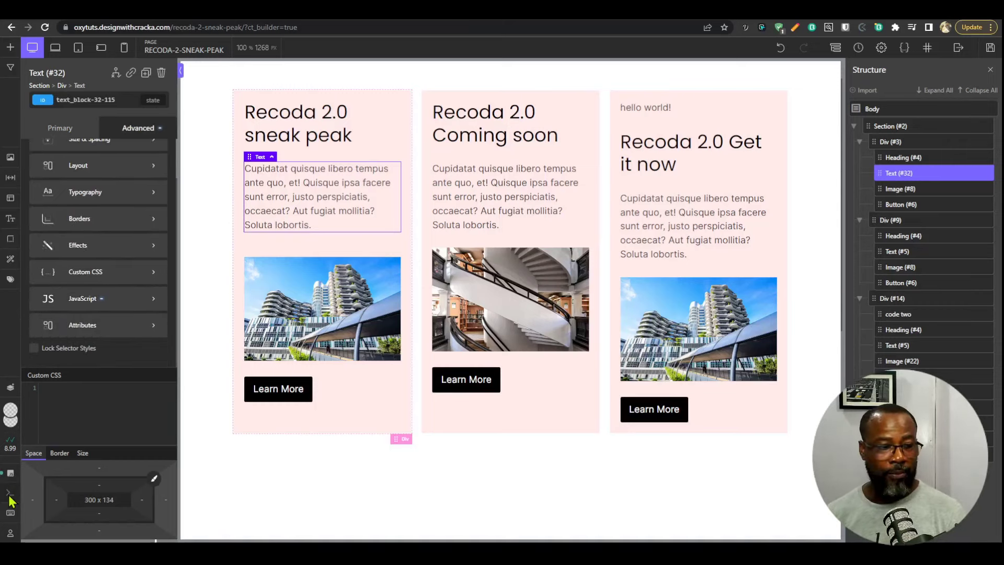
Read through the Oxygen and Workspace keyboard shortcut lists
{"action": "left_click", "coordinate": [10, 513]}
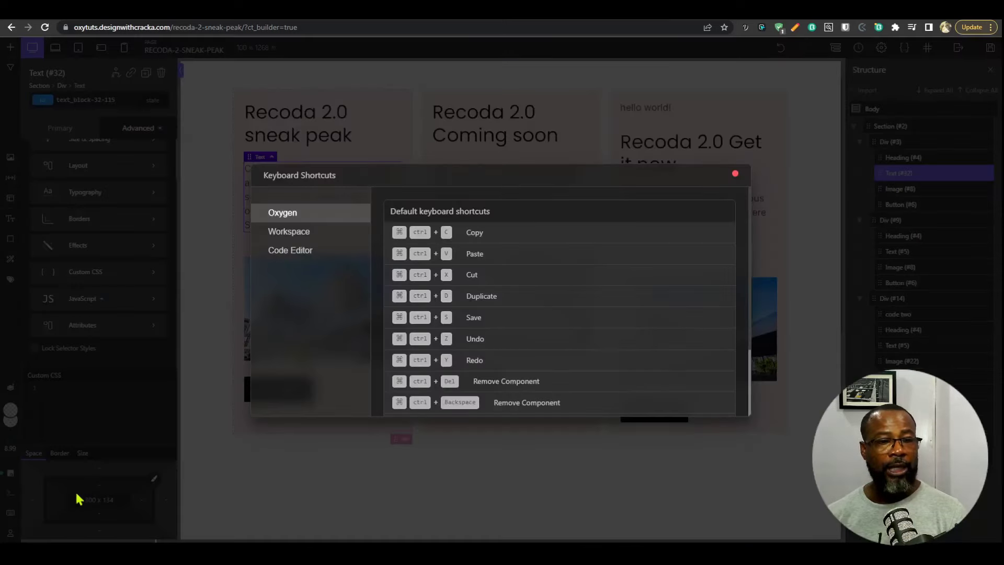
{"action": "scroll", "coordinate": [491, 273], "scroll_direction": "down", "scroll_amount": 3}
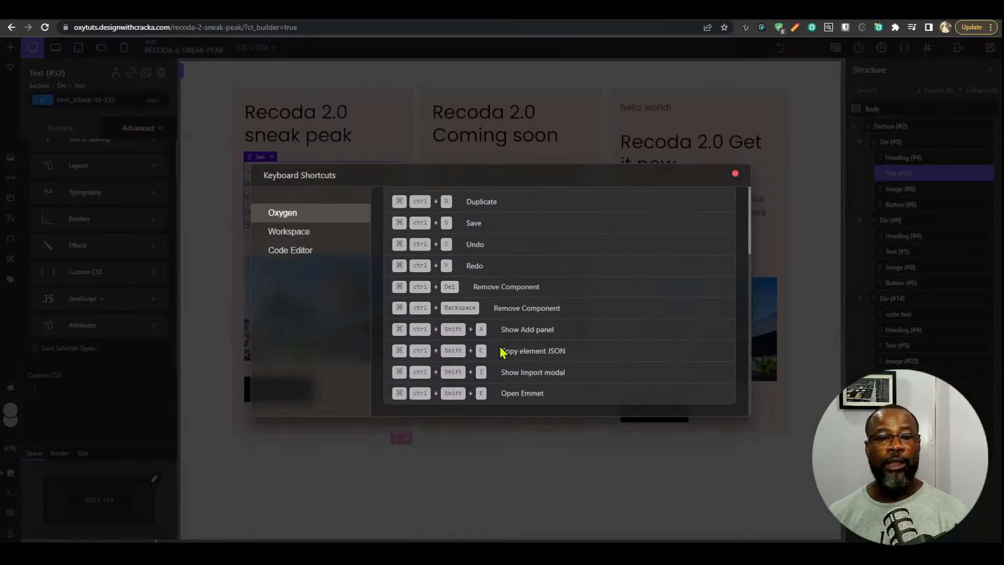
{"action": "scroll", "coordinate": [507, 352], "scroll_direction": "up", "scroll_amount": 3}
{"action": "left_click", "coordinate": [312, 234]}
{"action": "scroll", "coordinate": [473, 266], "scroll_direction": "down", "scroll_amount": 5}
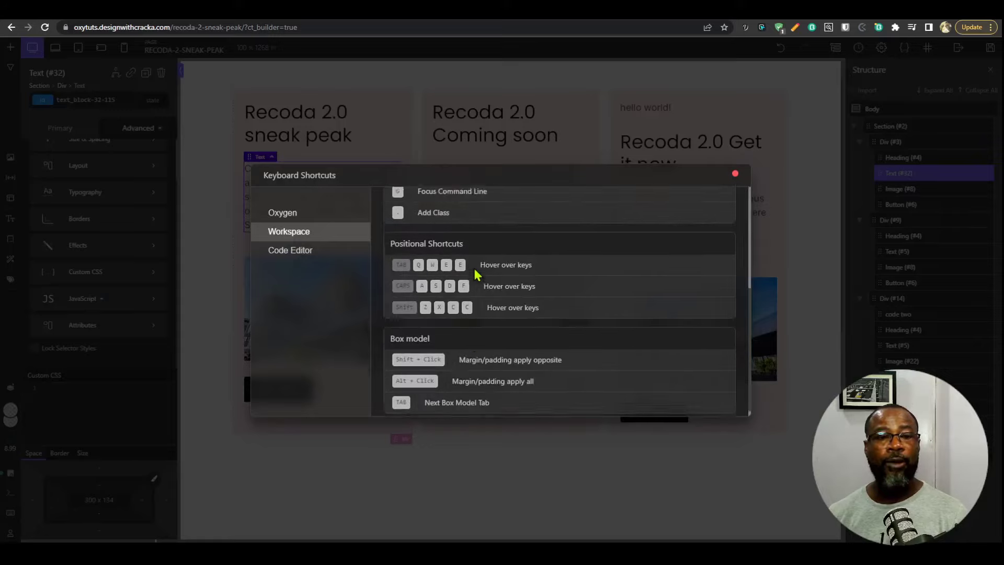
{"action": "scroll", "coordinate": [473, 335], "scroll_direction": "up", "scroll_amount": 5}
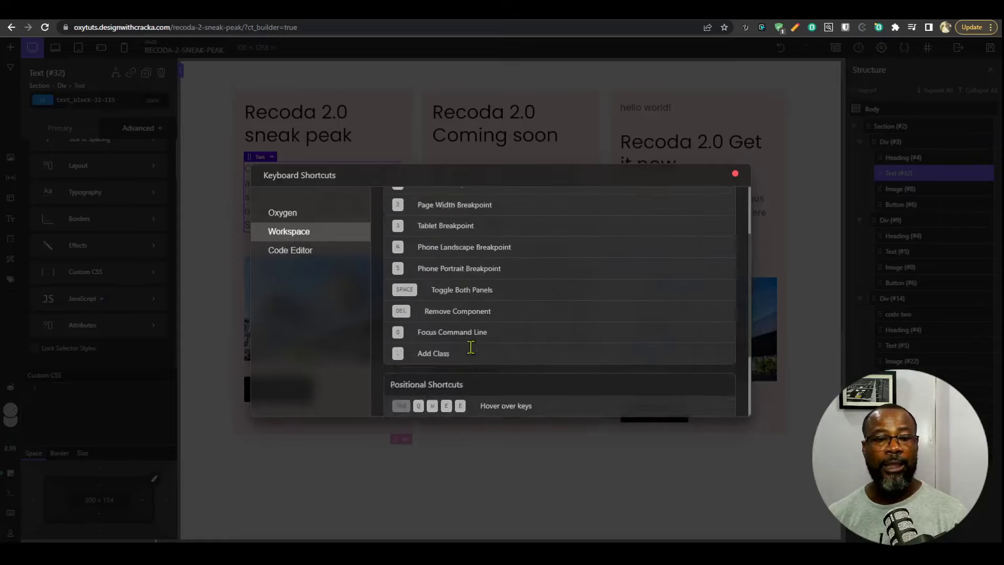
Examine the Code Editor shortcut category alongside the Workspace and Oxygen ones, and close the keyboard shortcuts window
{"action": "left_click", "coordinate": [307, 256]}
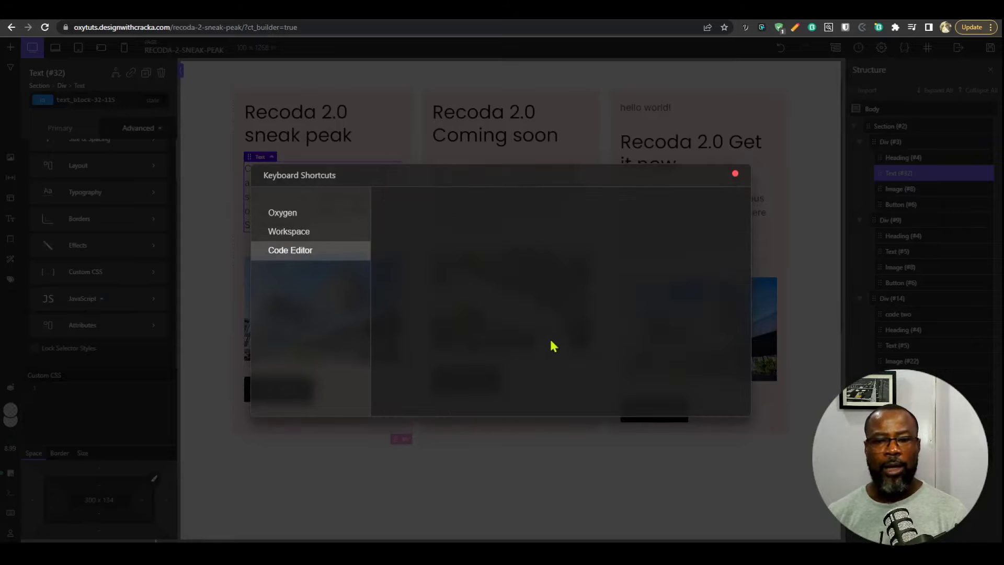
{"action": "left_click", "coordinate": [287, 231]}
{"action": "left_click", "coordinate": [335, 254]}
{"action": "left_click", "coordinate": [305, 215]}
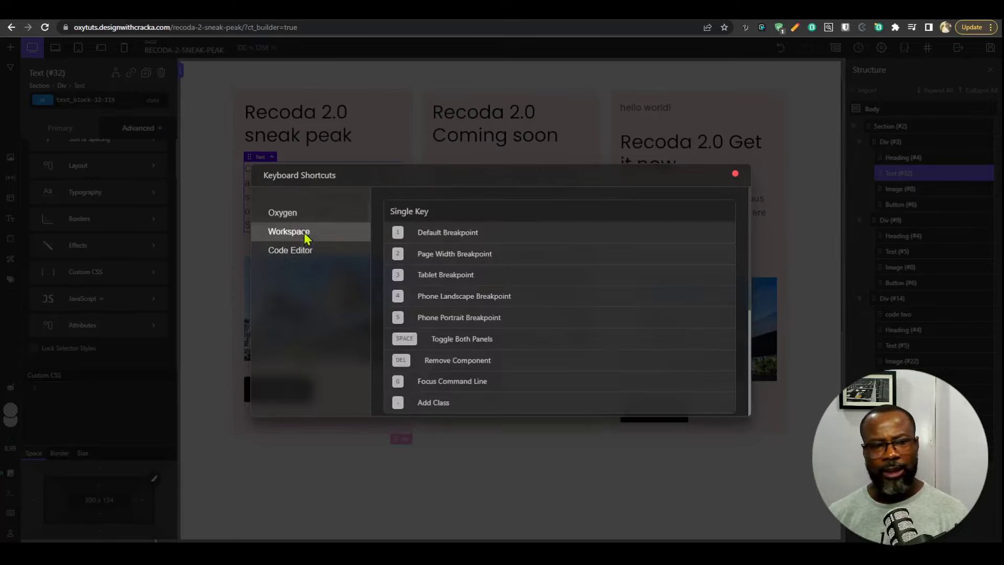
{"action": "left_click", "coordinate": [305, 232]}
{"action": "left_click", "coordinate": [305, 250]}
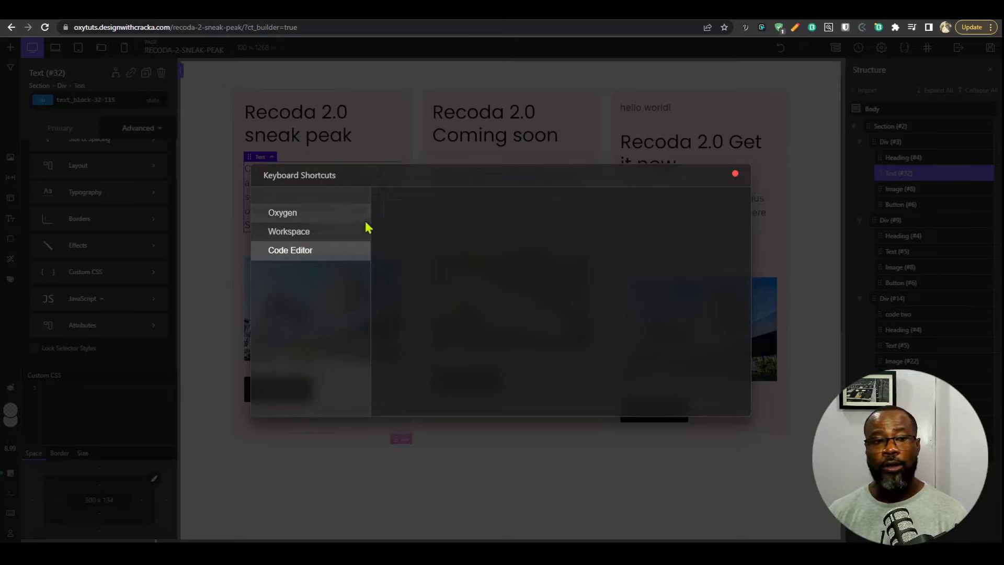
{"action": "left_click", "coordinate": [324, 216]}
{"action": "left_click", "coordinate": [310, 251]}
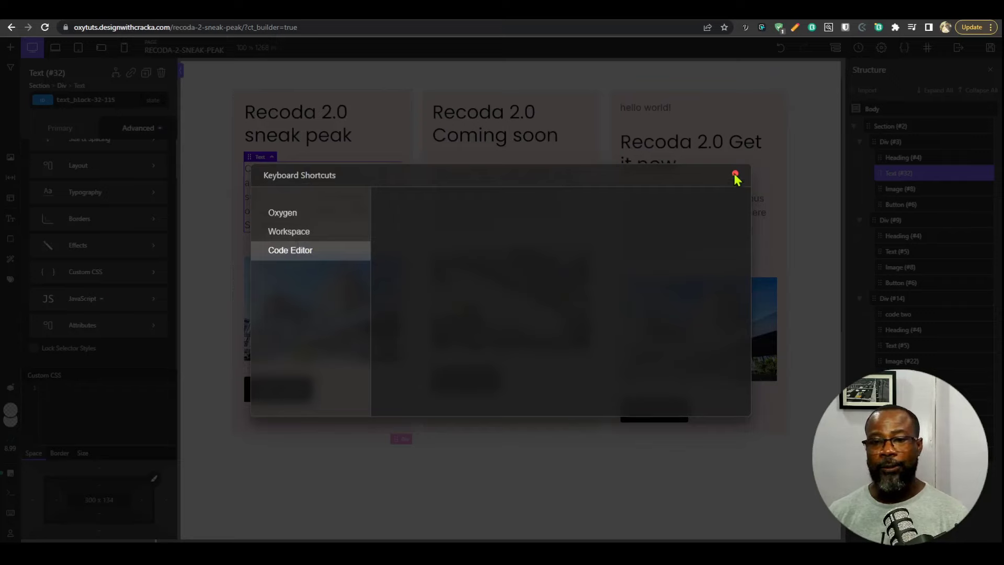
{"action": "left_click", "coordinate": [735, 175]}
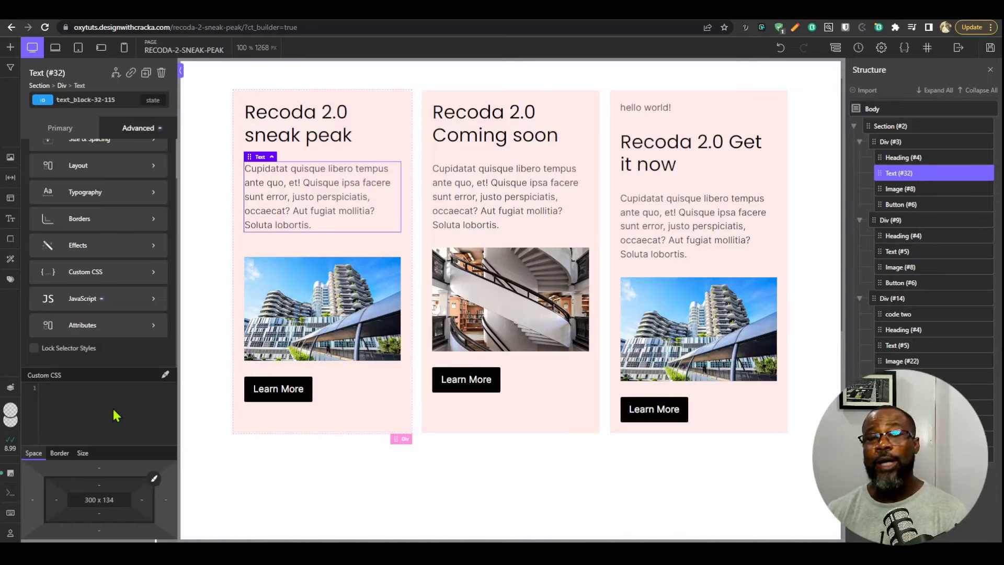
{"action": "left_click", "coordinate": [649, 108]}
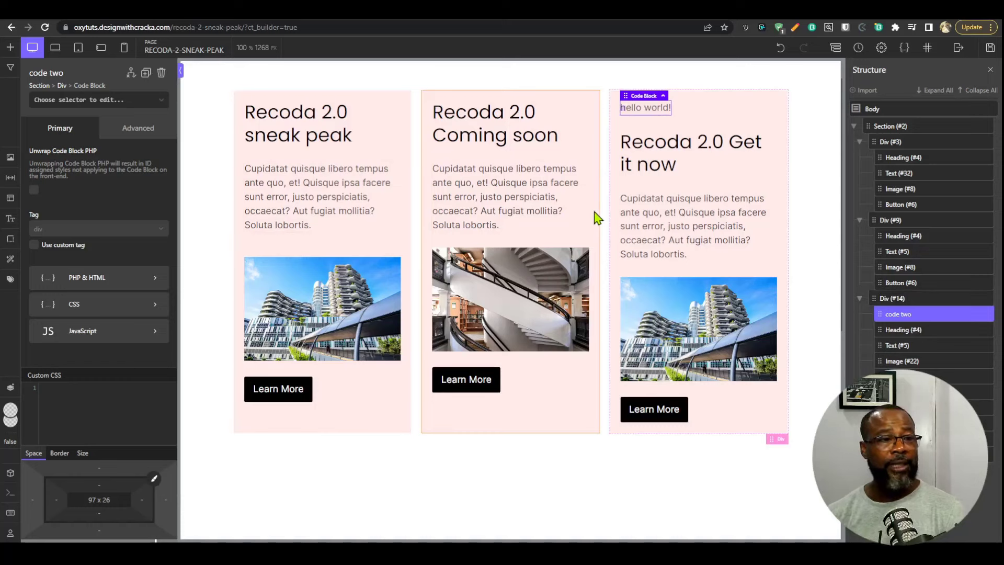
{"action": "left_click", "coordinate": [396, 107]}
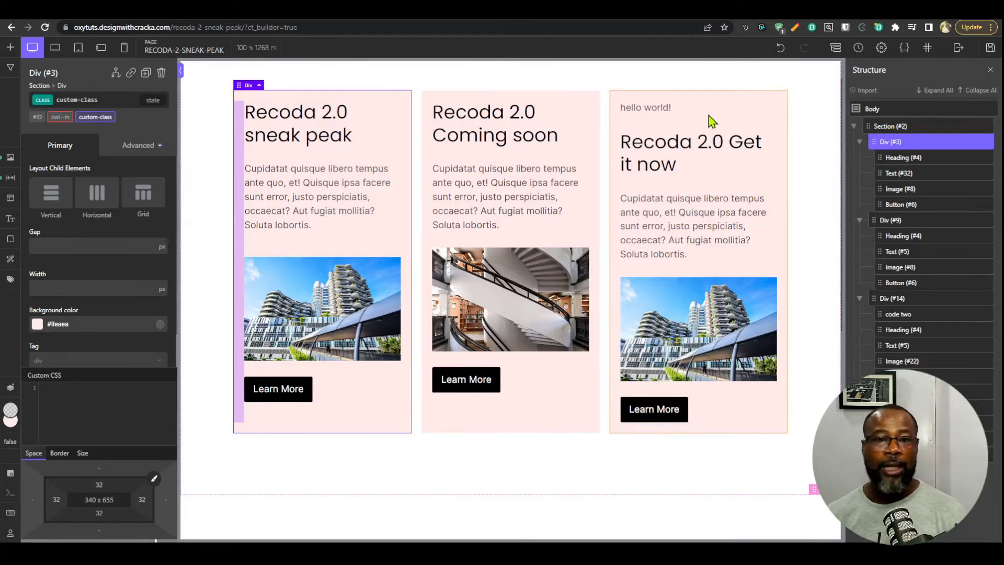
Switch to the recoda.me workspace store page, review the Workspace tier and its pricing, and return to the live page
{"action": "left_click", "coordinate": [725, 18]}
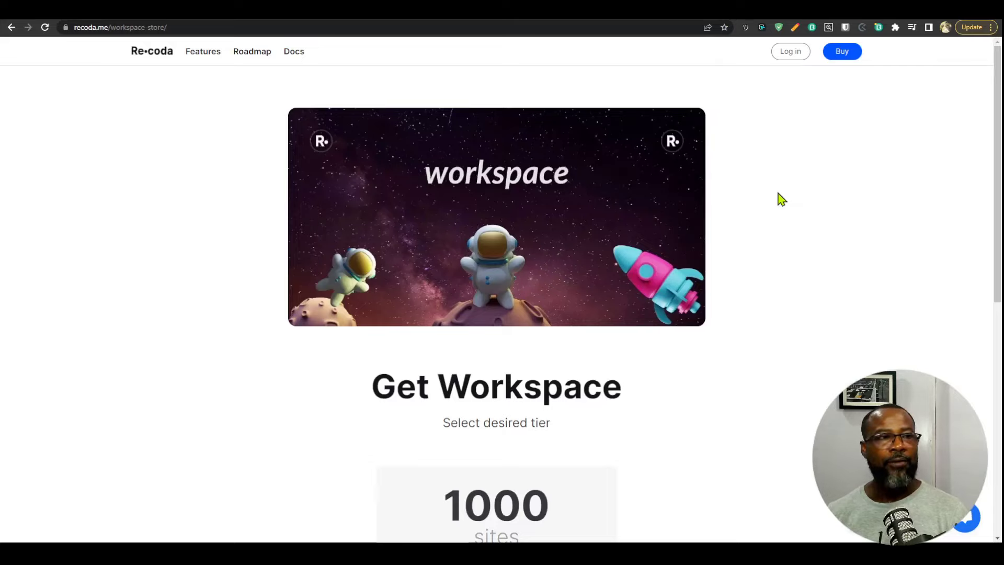
{"action": "scroll", "coordinate": [781, 199], "scroll_direction": "down", "scroll_amount": 5}
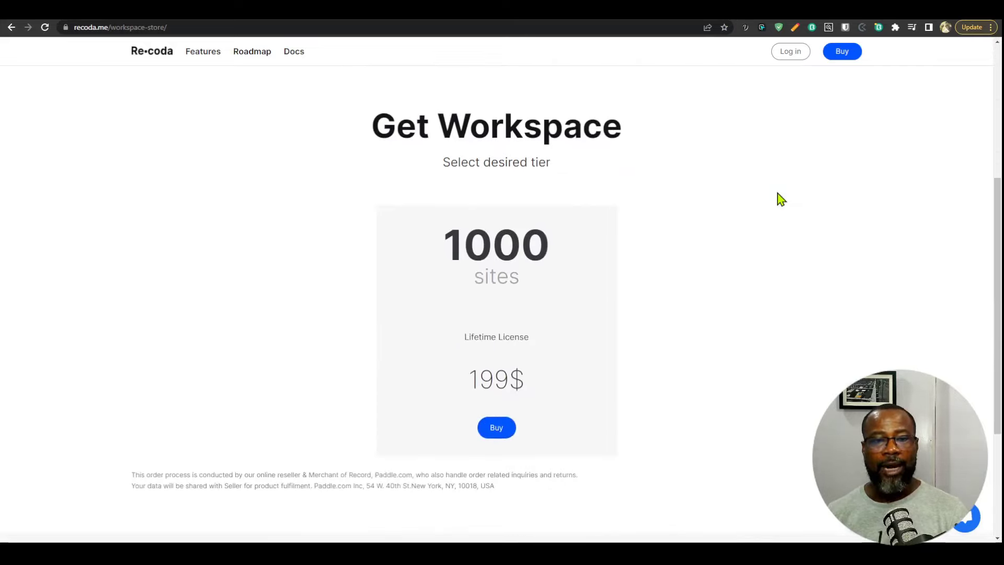
{"action": "scroll", "coordinate": [781, 199], "scroll_direction": "up", "scroll_amount": 2}
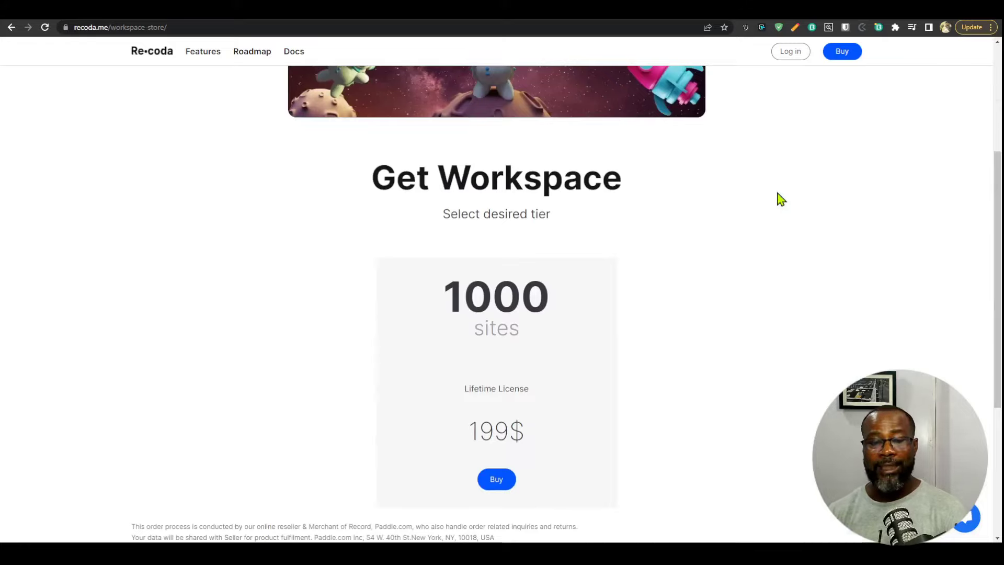
{"action": "scroll", "coordinate": [779, 198], "scroll_direction": "down", "scroll_amount": 1}
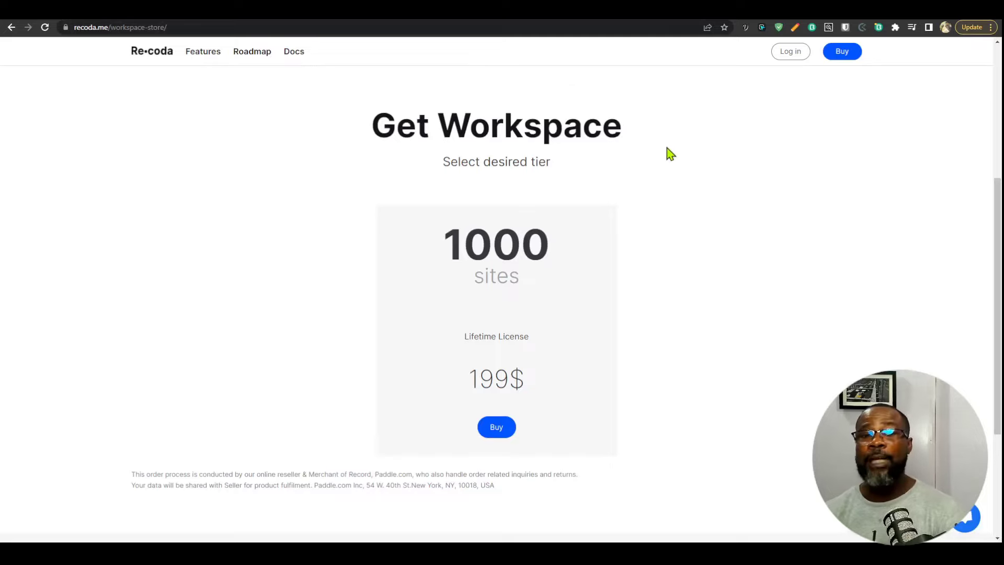
{"action": "left_click", "coordinate": [187, 26]}
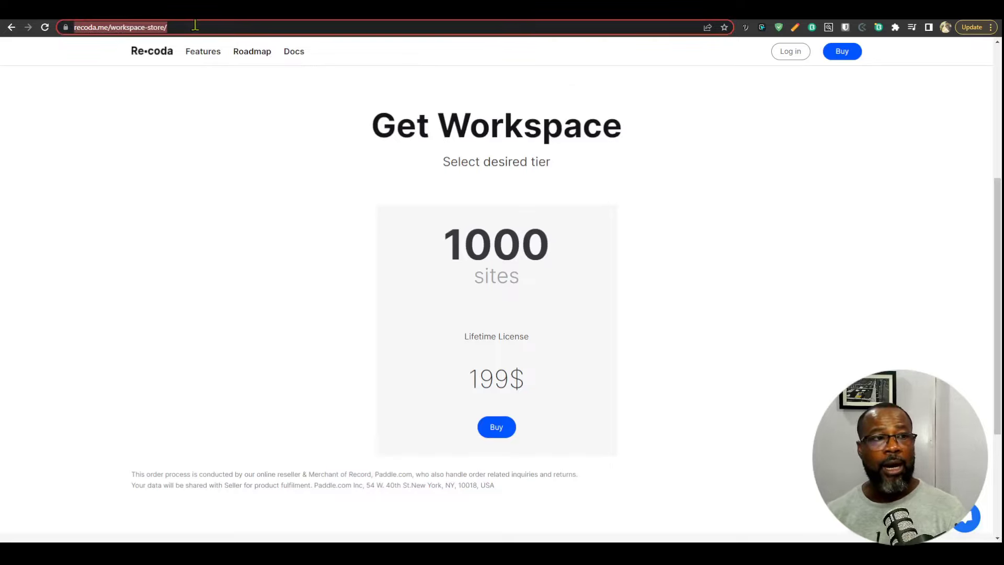
{"action": "left_click", "coordinate": [406, 206]}
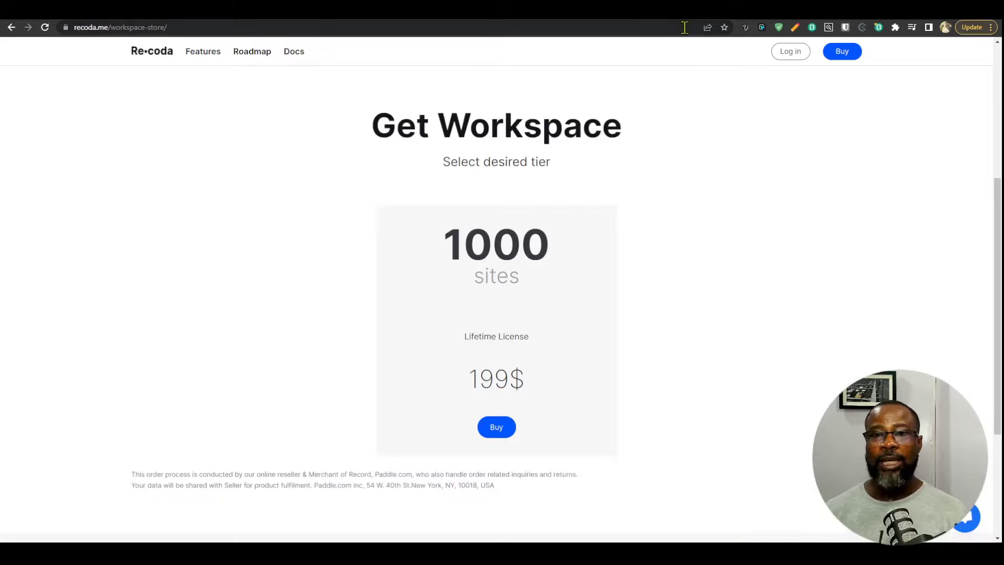
{"action": "left_click", "coordinate": [708, 20]}
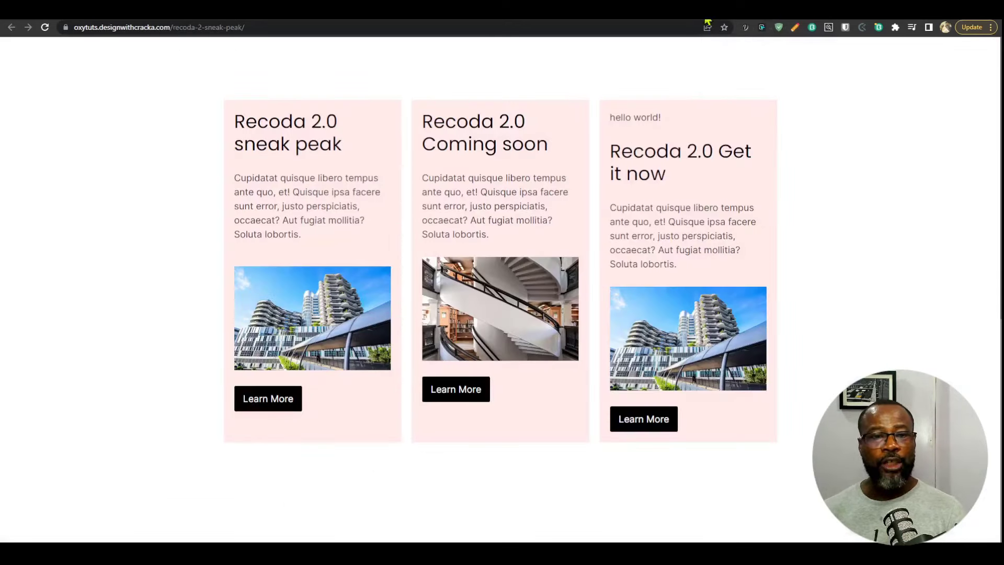